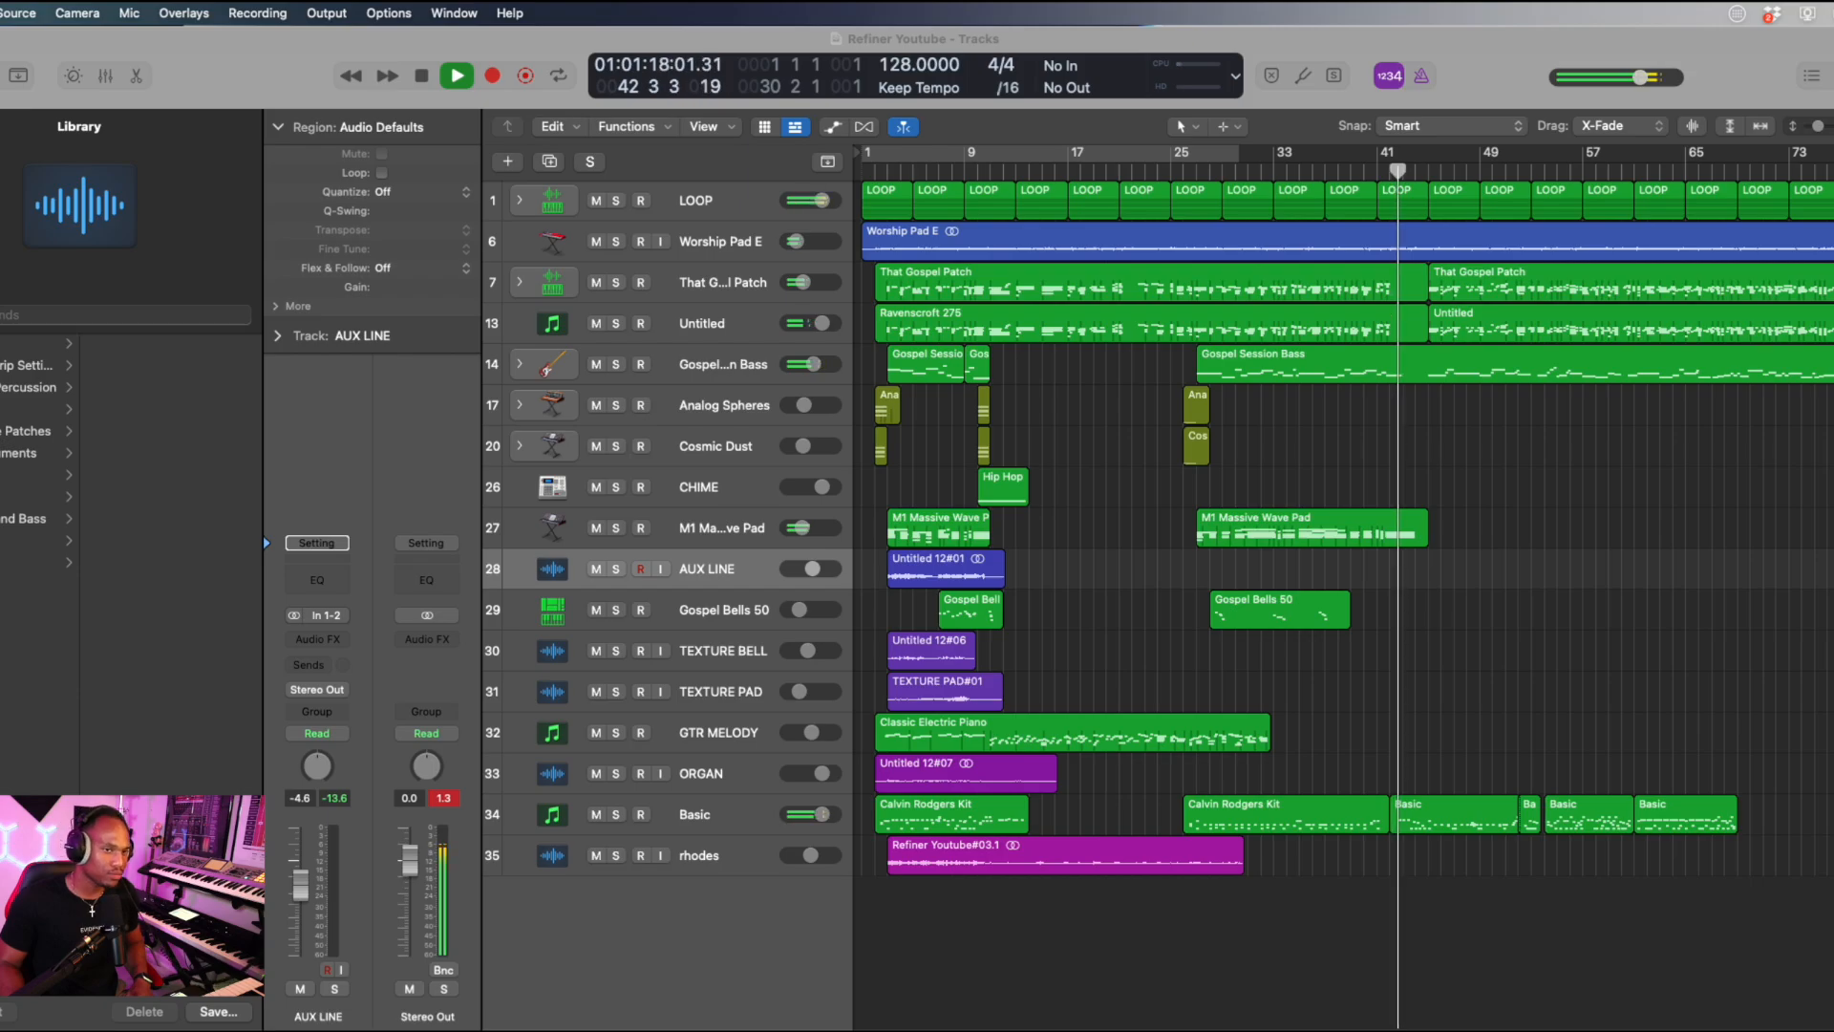
# Stop playback and play the arrangement back from bar 26.
pyautogui.click(1456, 563)
pyautogui.press('space')
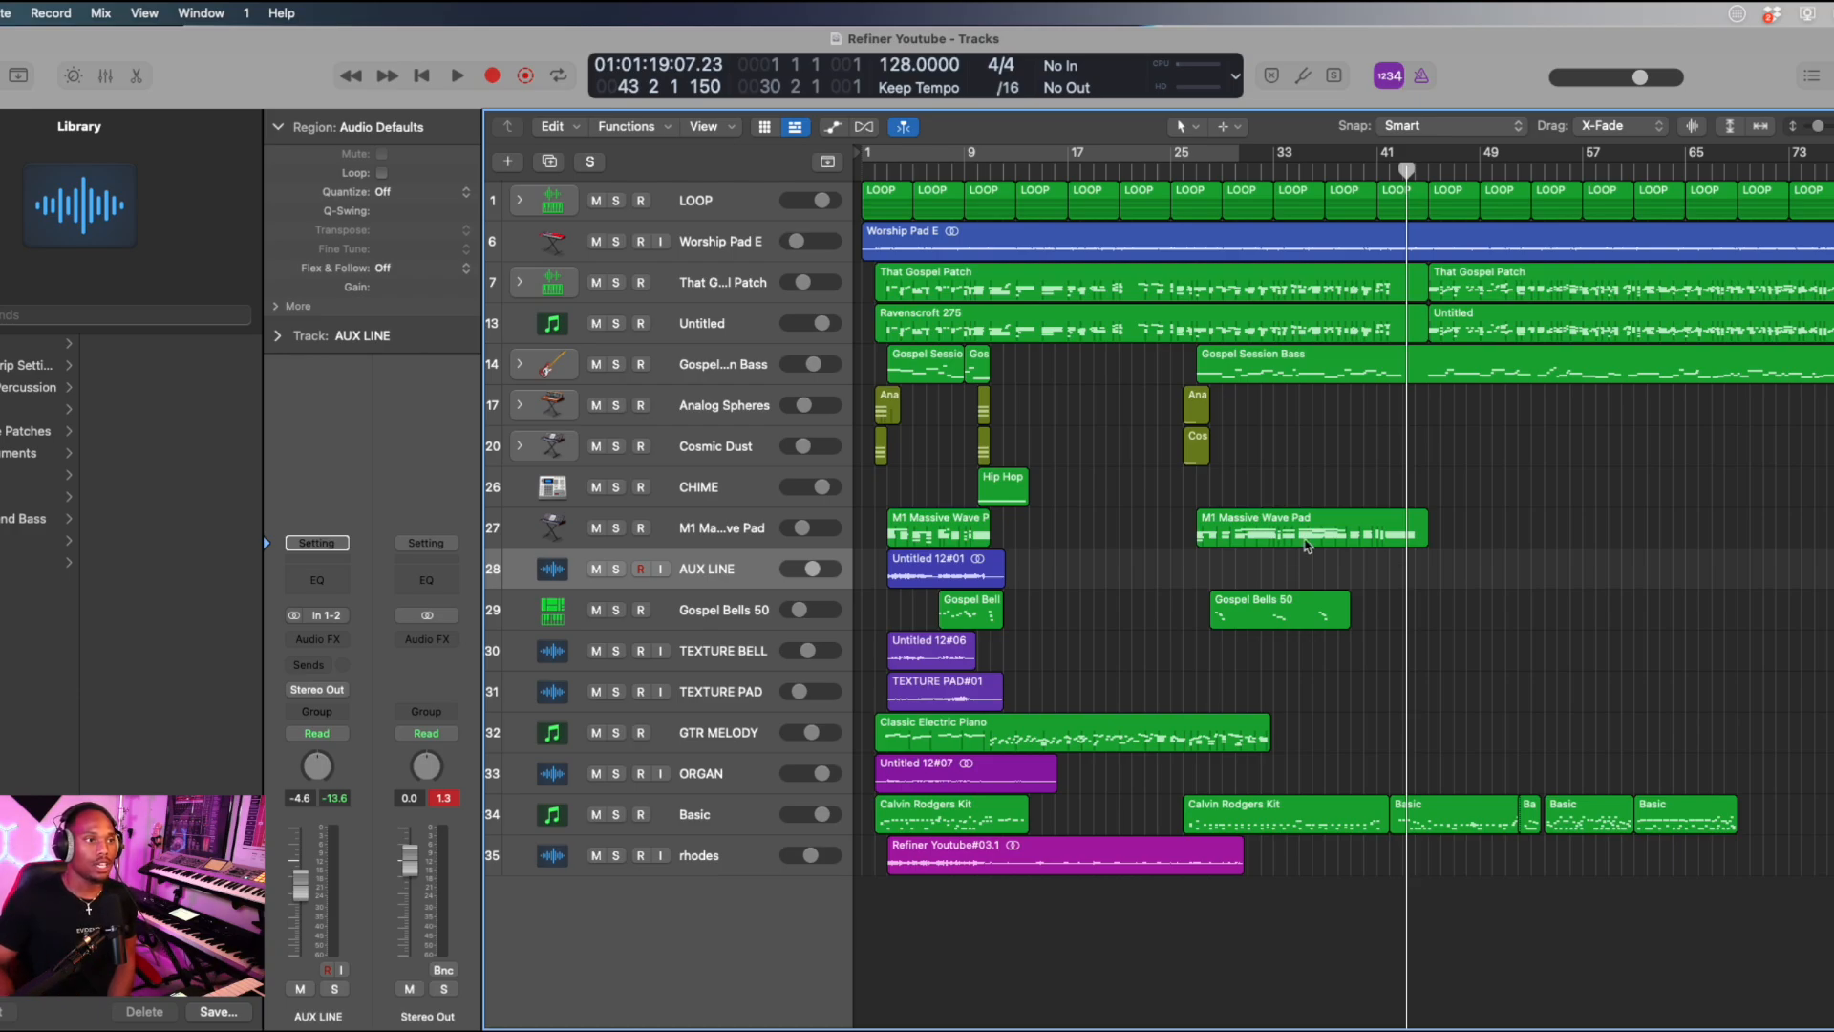
pyautogui.scroll(5, 1282, 545)
pyautogui.hscroll(5, 1281, 536)
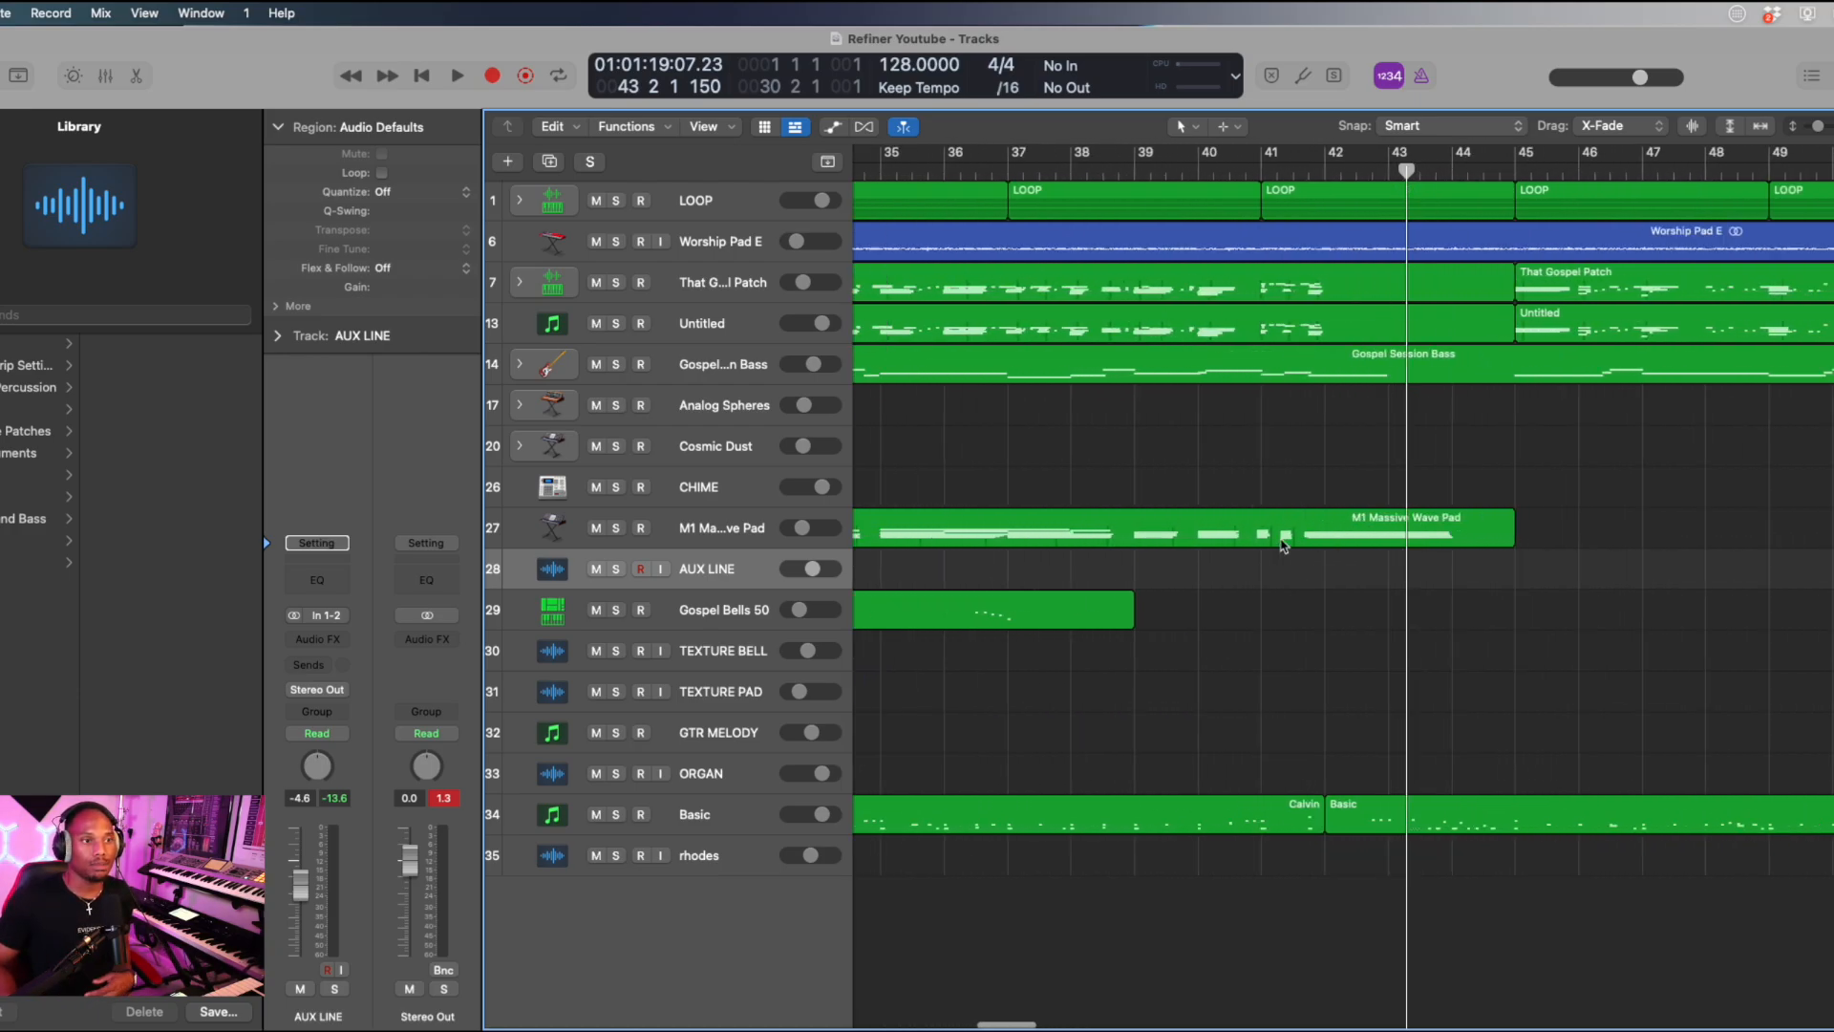
pyautogui.click(1043, 173)
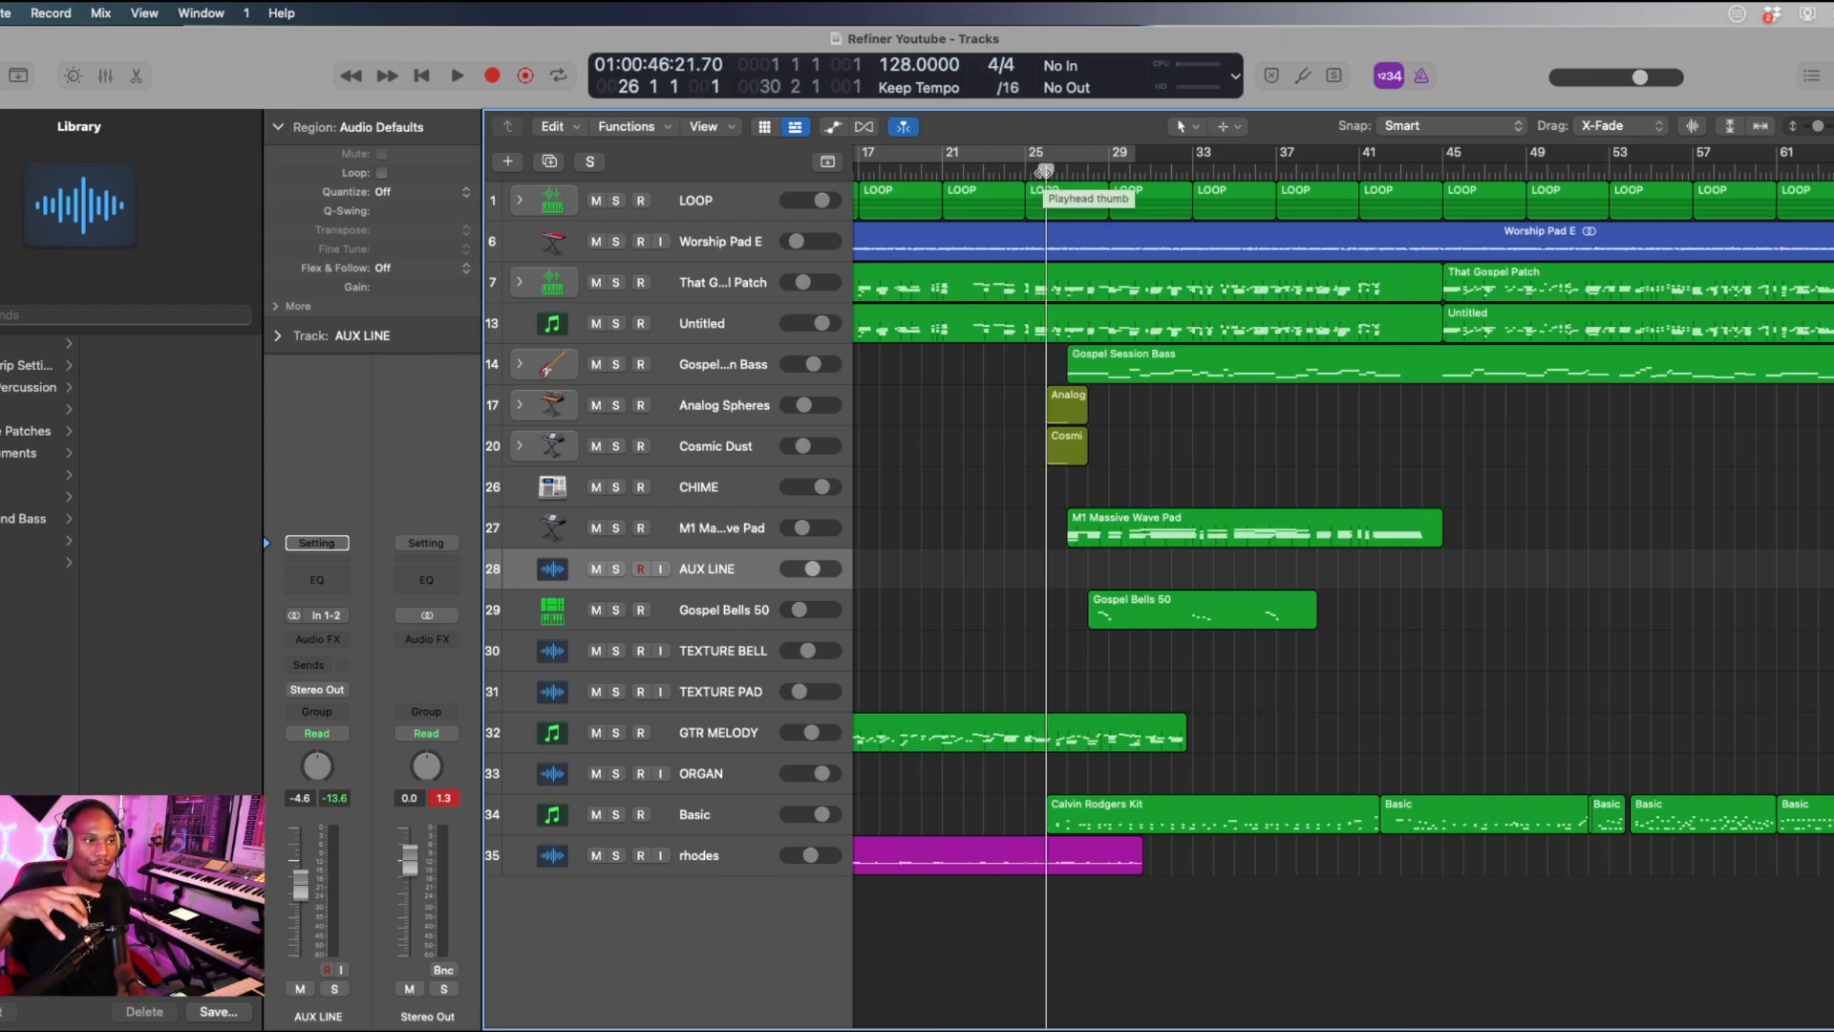
pyautogui.press('space')
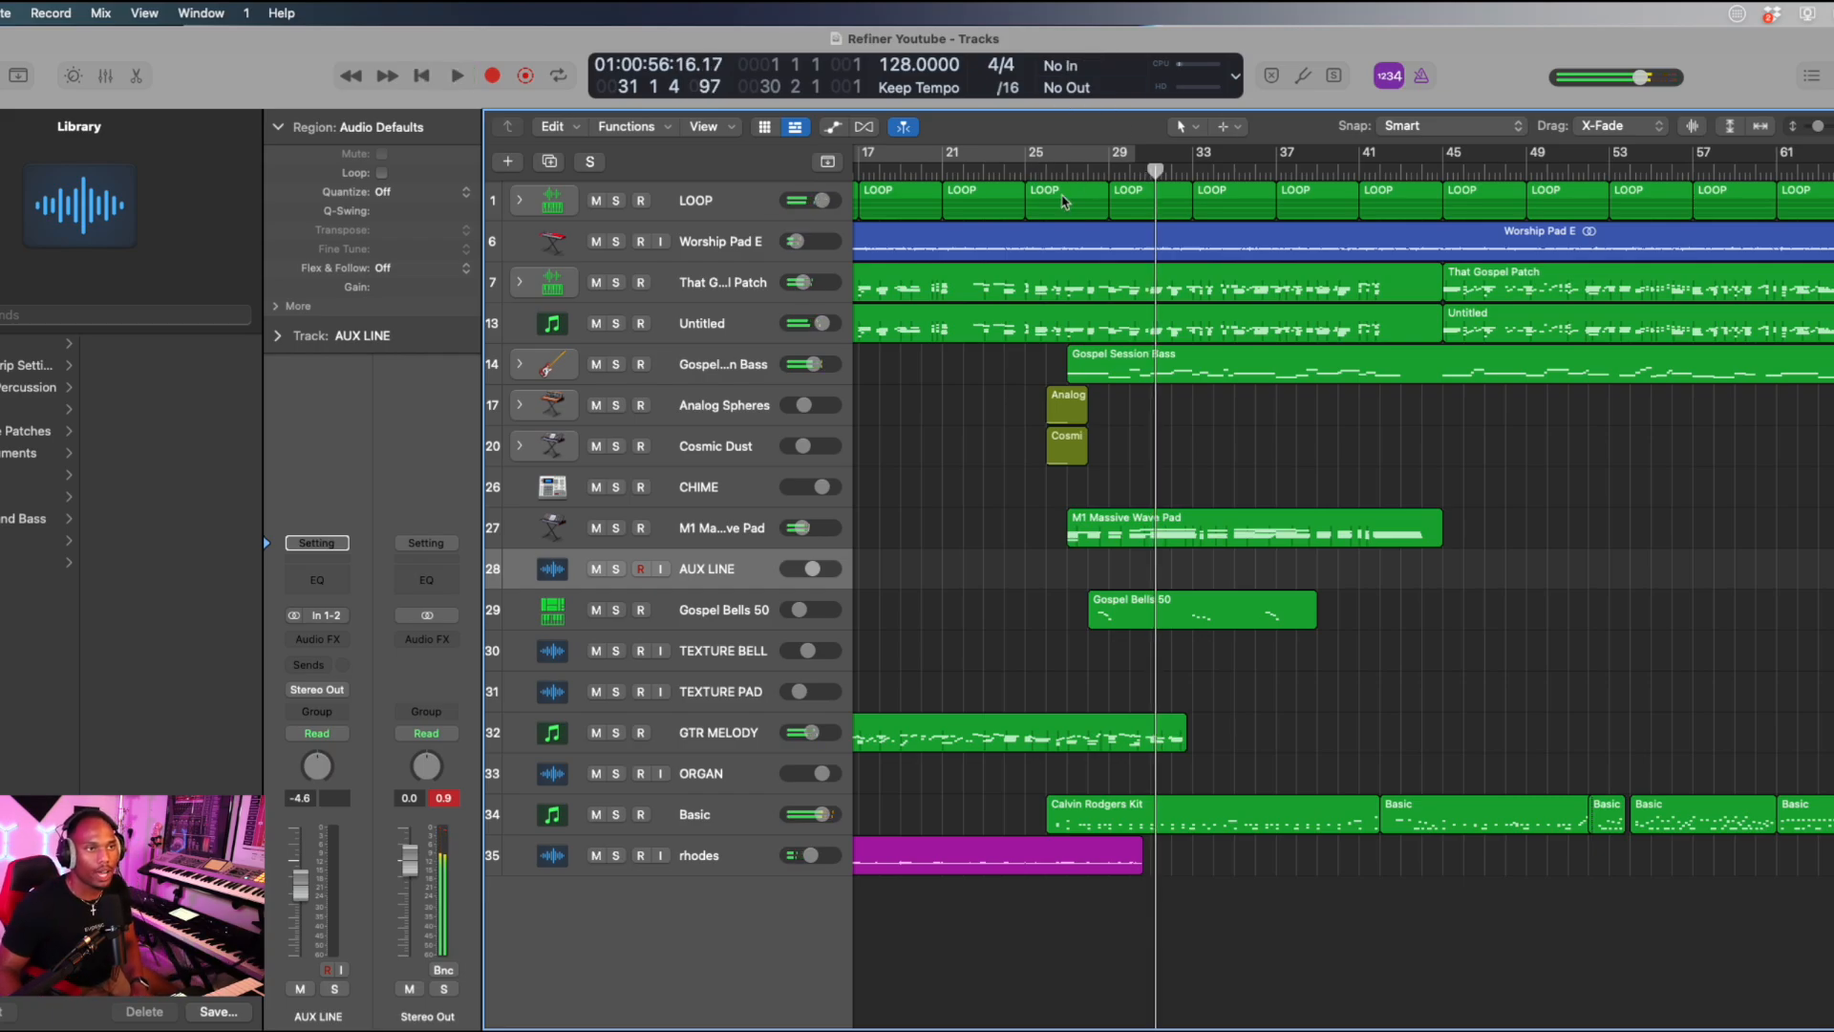
# Record an audio part on the AUX LINE track from about bar 27 to bar 44, and accept MODX as the audio device.
pyautogui.click(1066, 170)
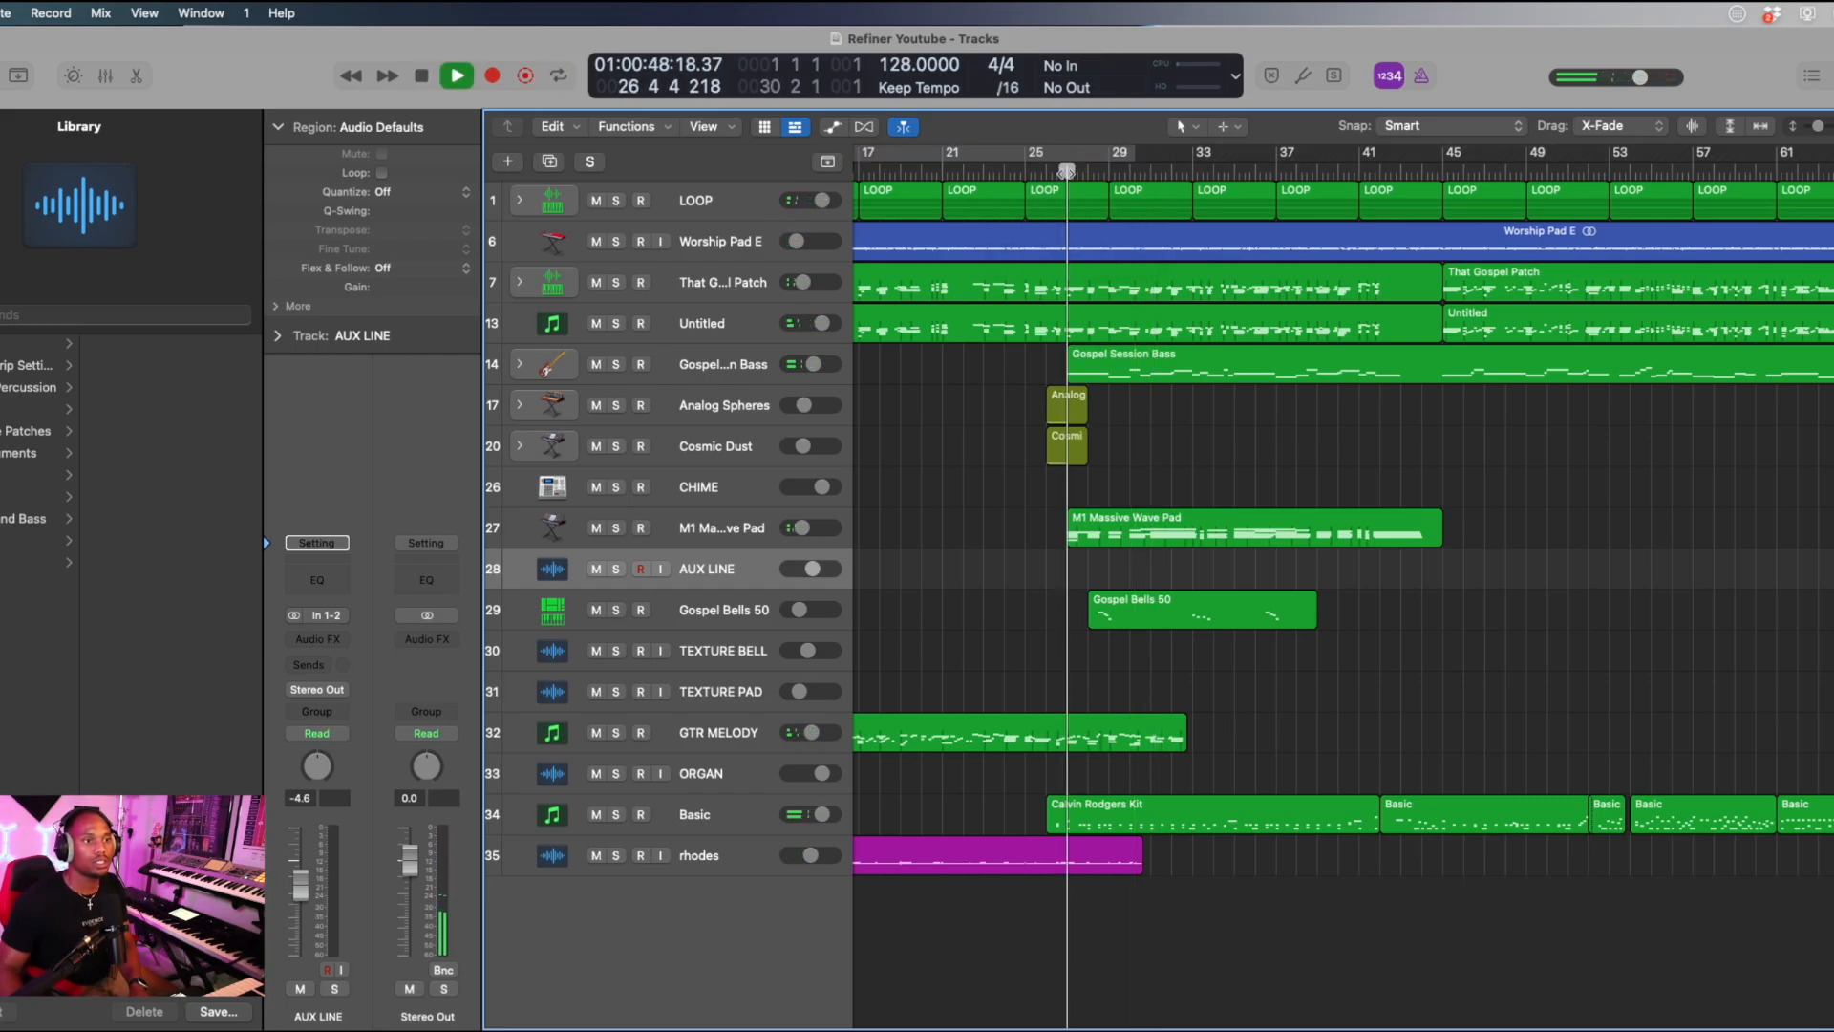
pyautogui.press('r')
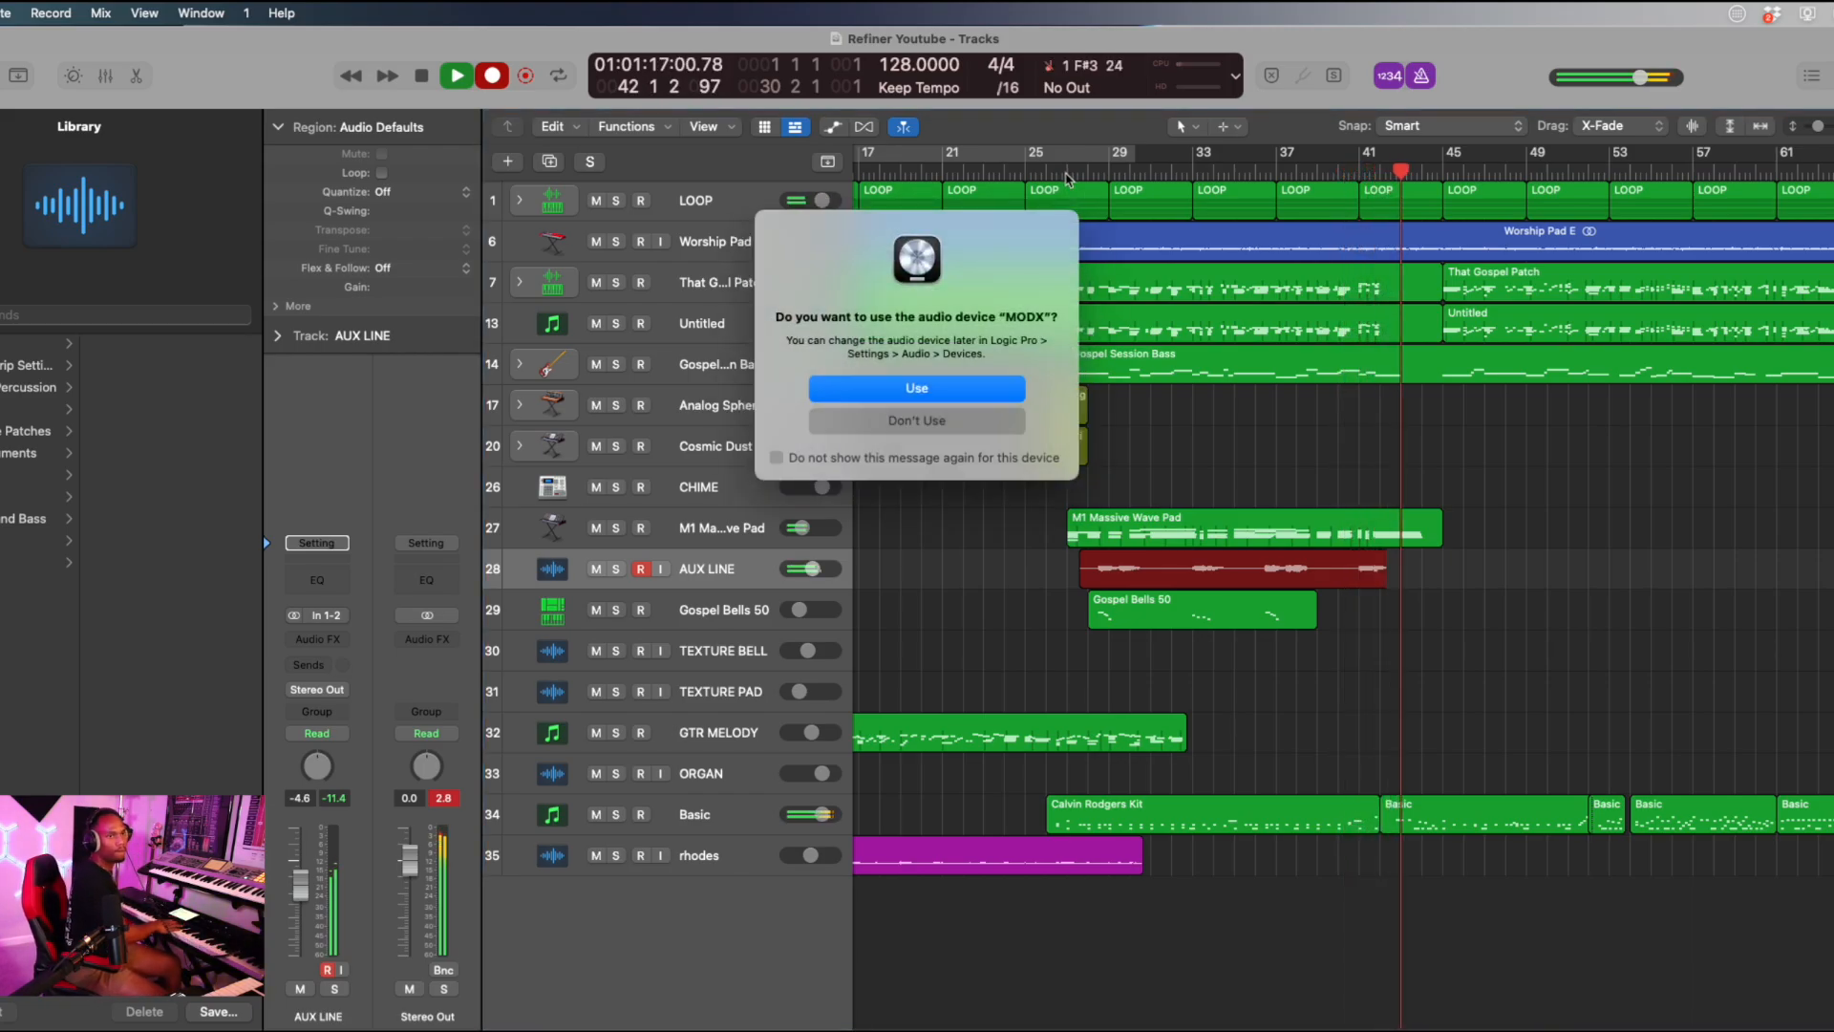
pyautogui.press('Return')
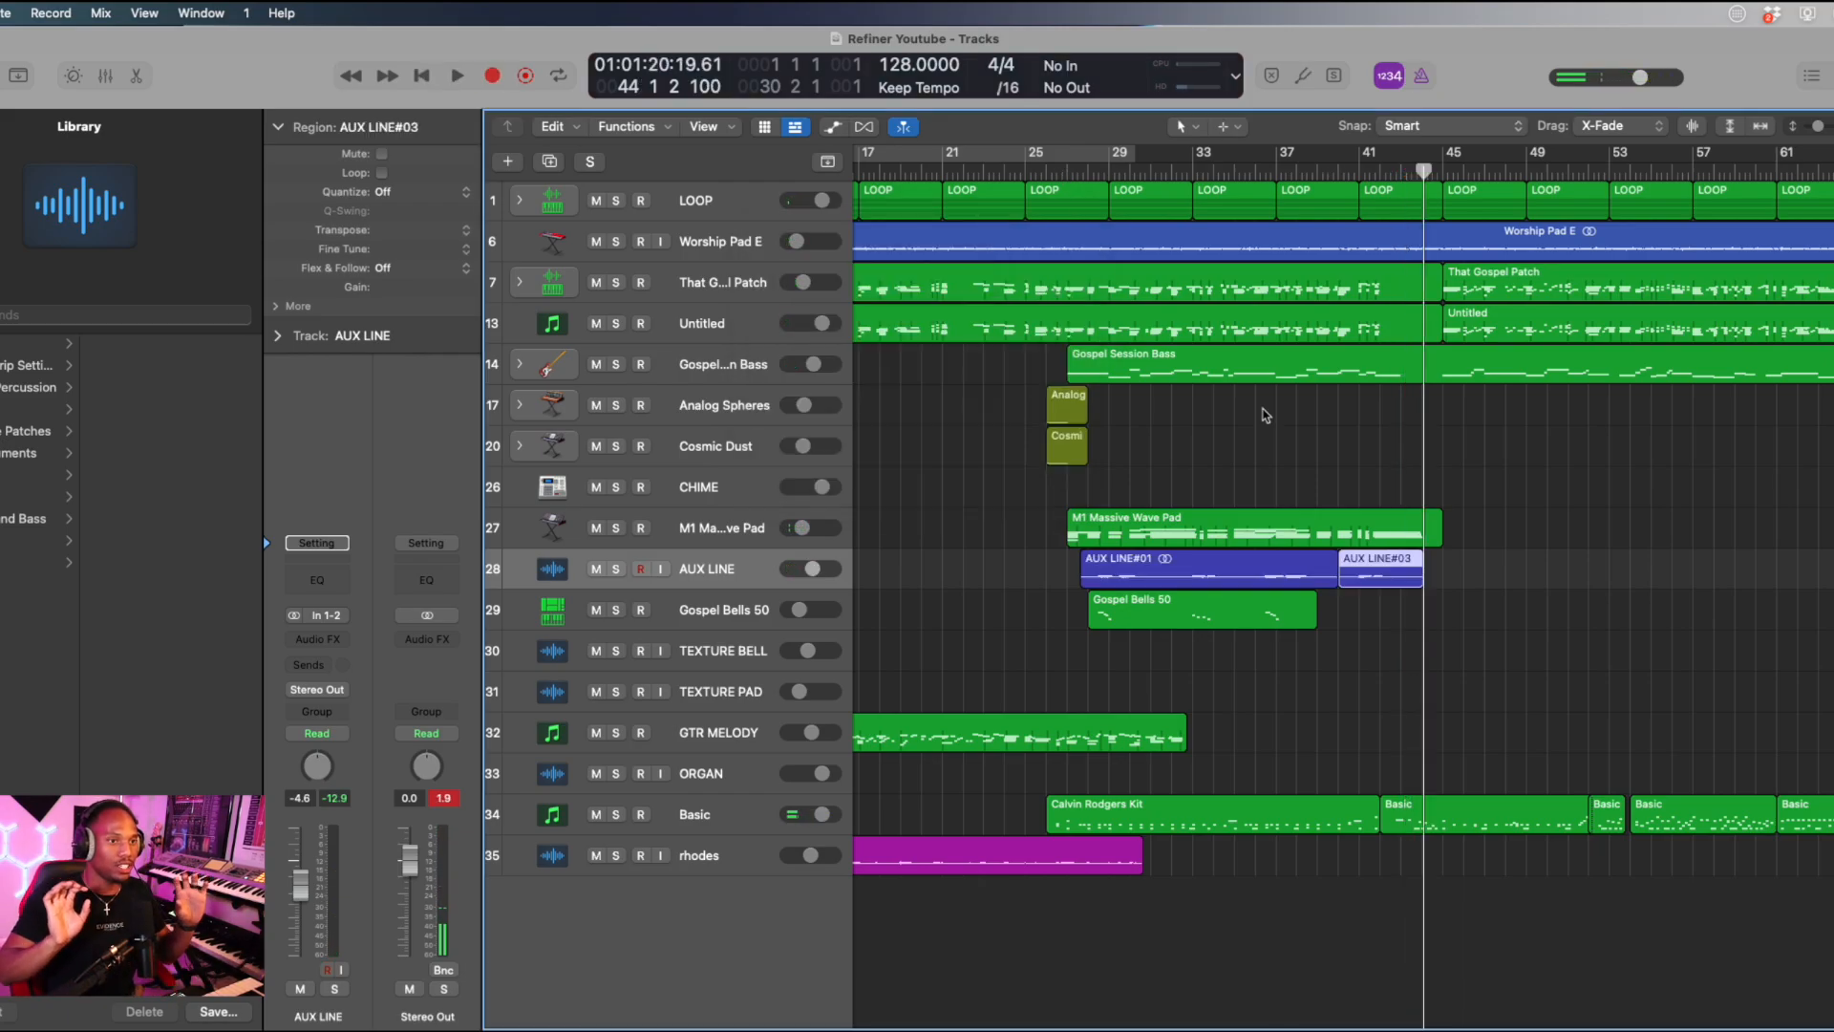
# Play back the end of the newly recorded AUX LINE part from about bar 39.
pyautogui.click(1378, 166)
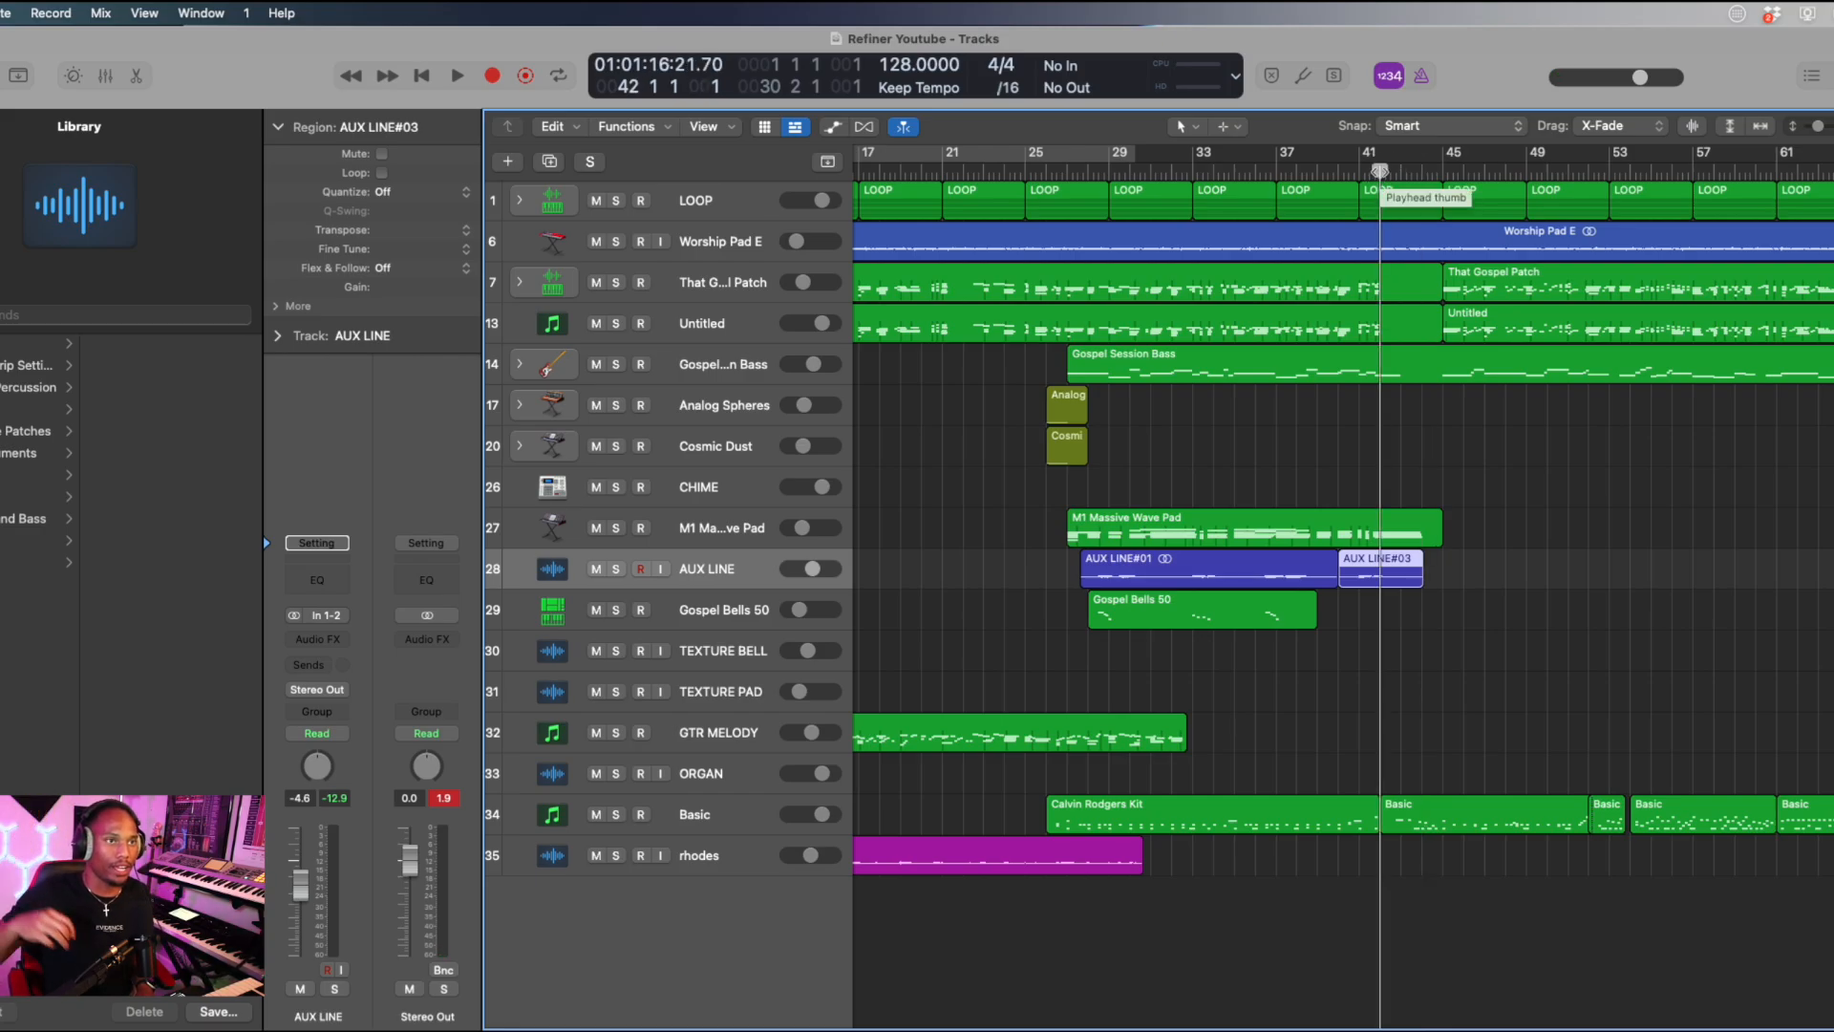
pyautogui.click(1326, 170)
pyautogui.press('space')
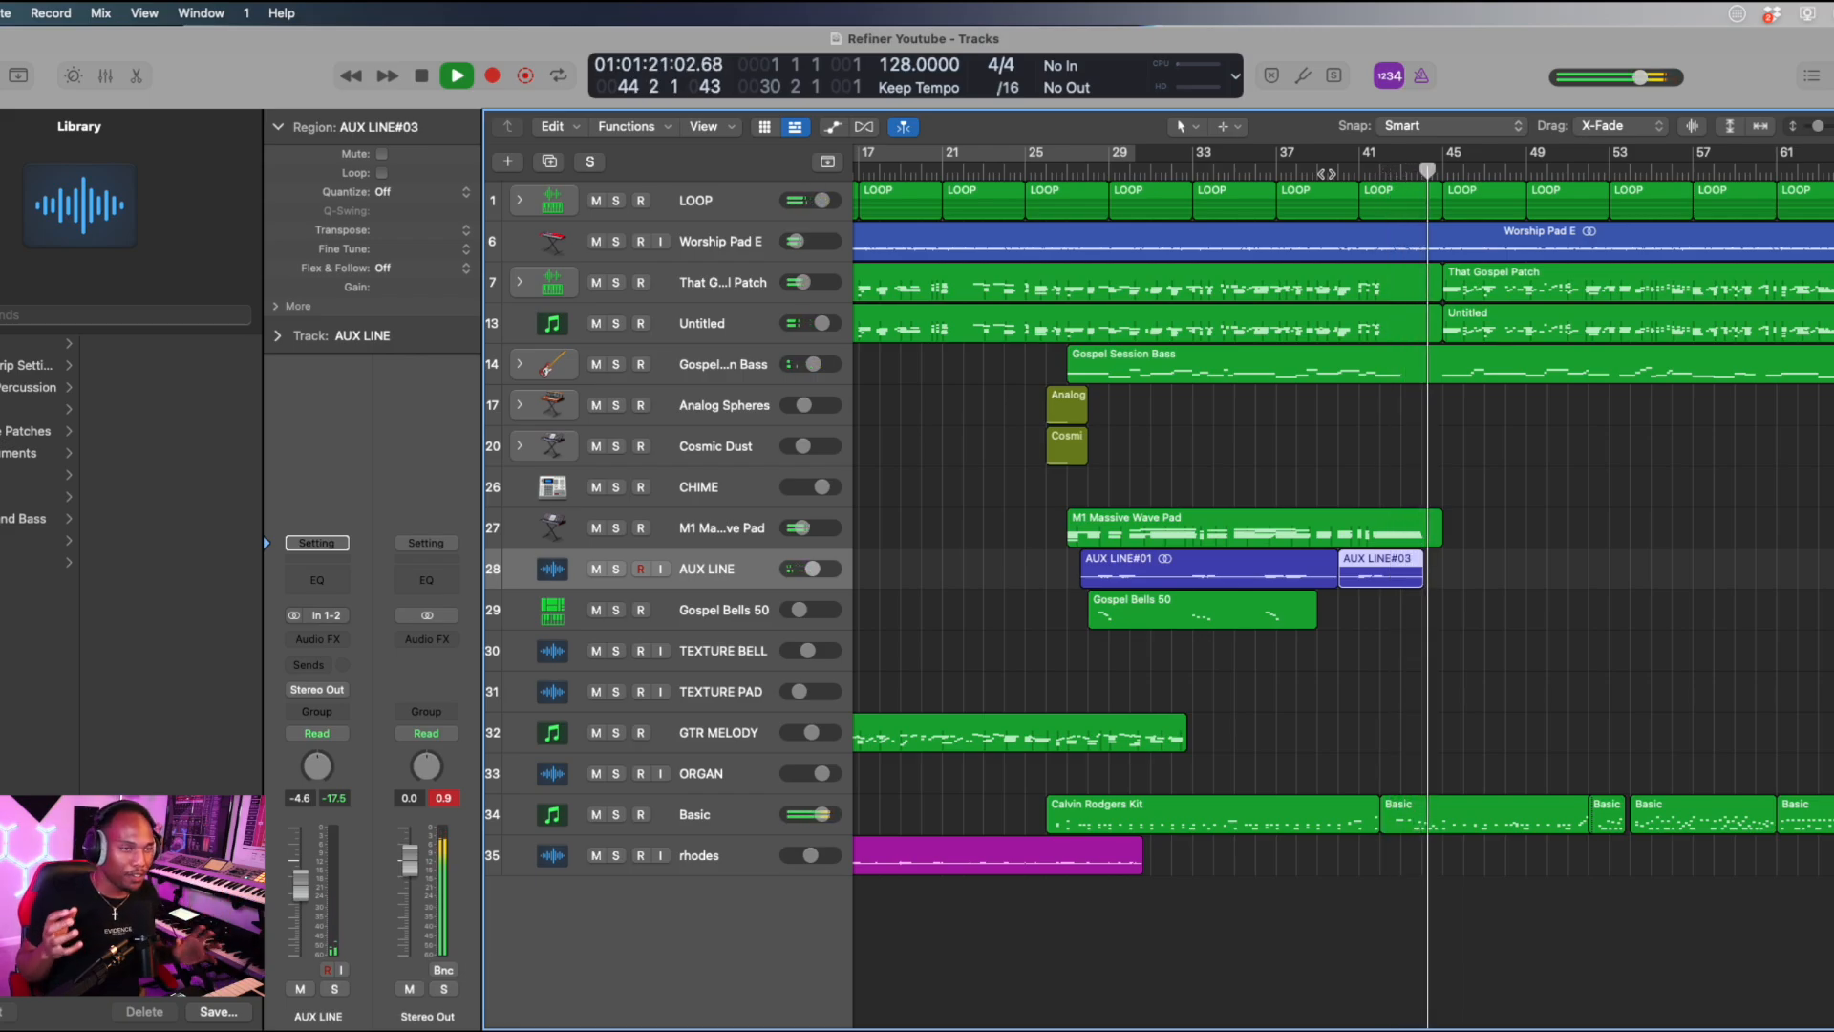
pyautogui.press('space')
# Record a held chord on both the Analog Spheres and Cosmic Dust tracks from bar 43, and select the recorded notes in the Piano Roll.
pyautogui.click(585, 416)
pyautogui.click(638, 447)
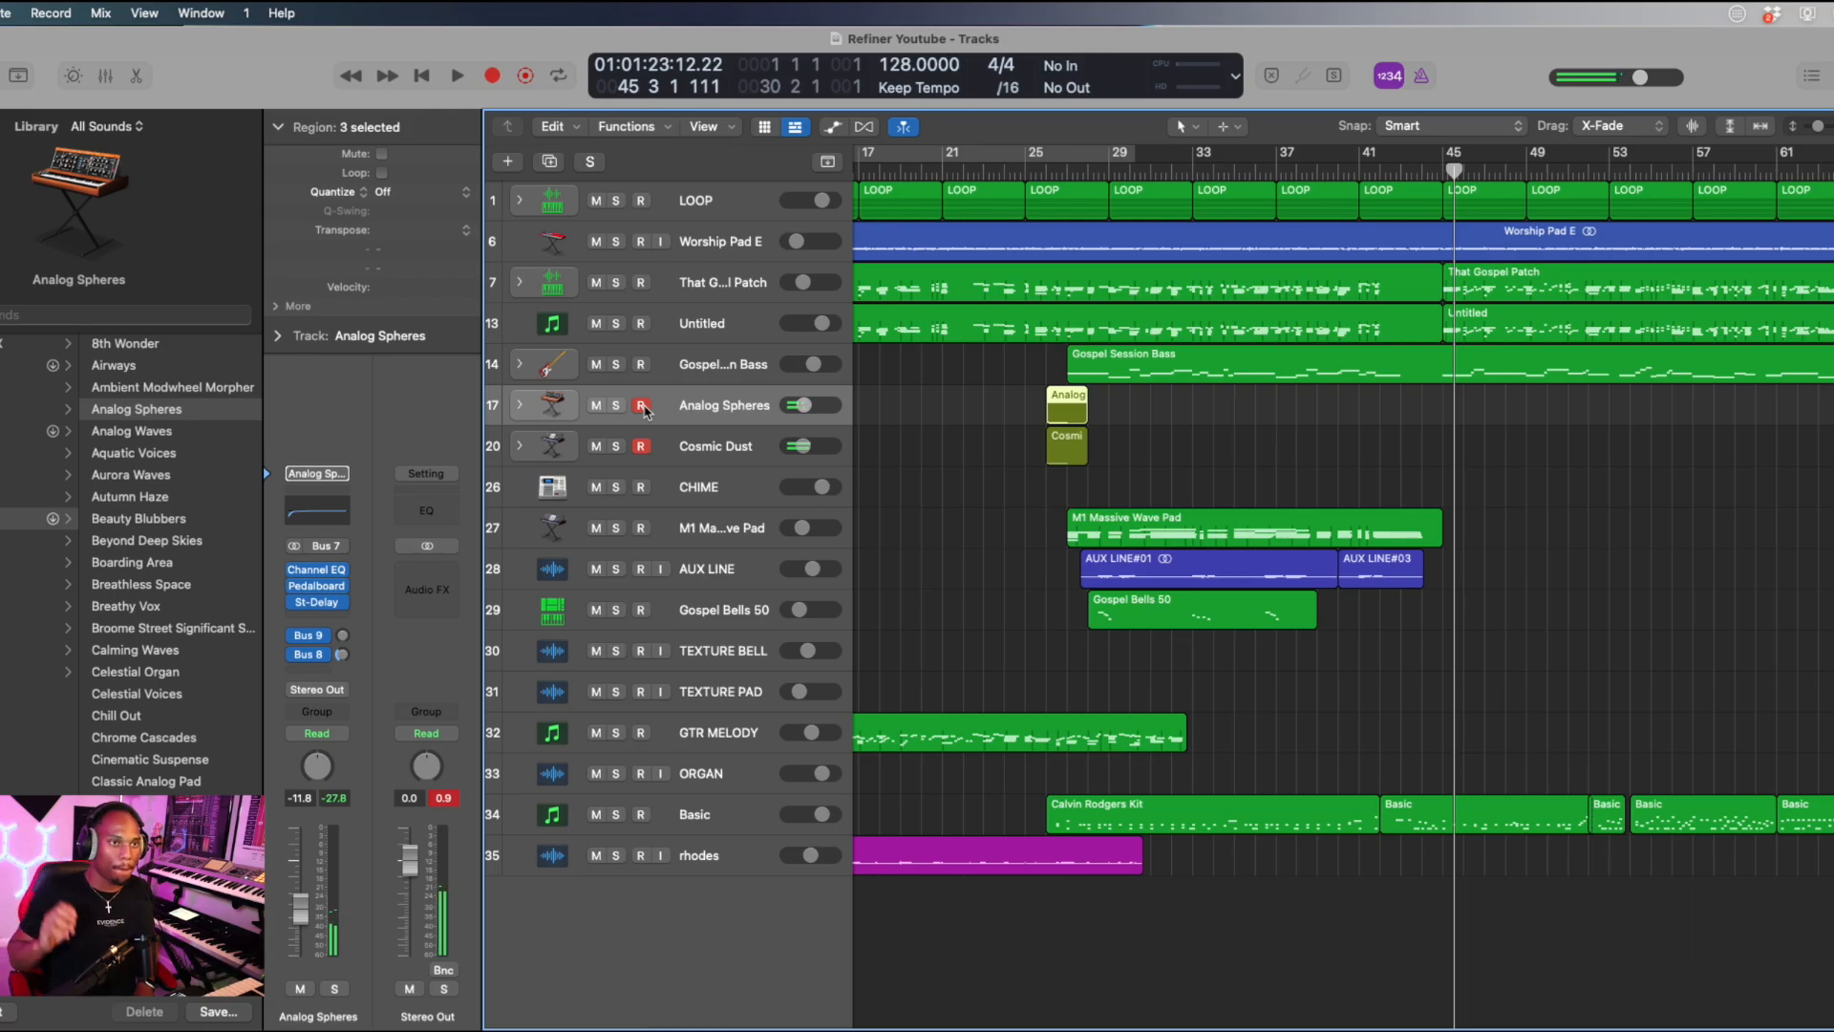
pyautogui.click(1400, 169)
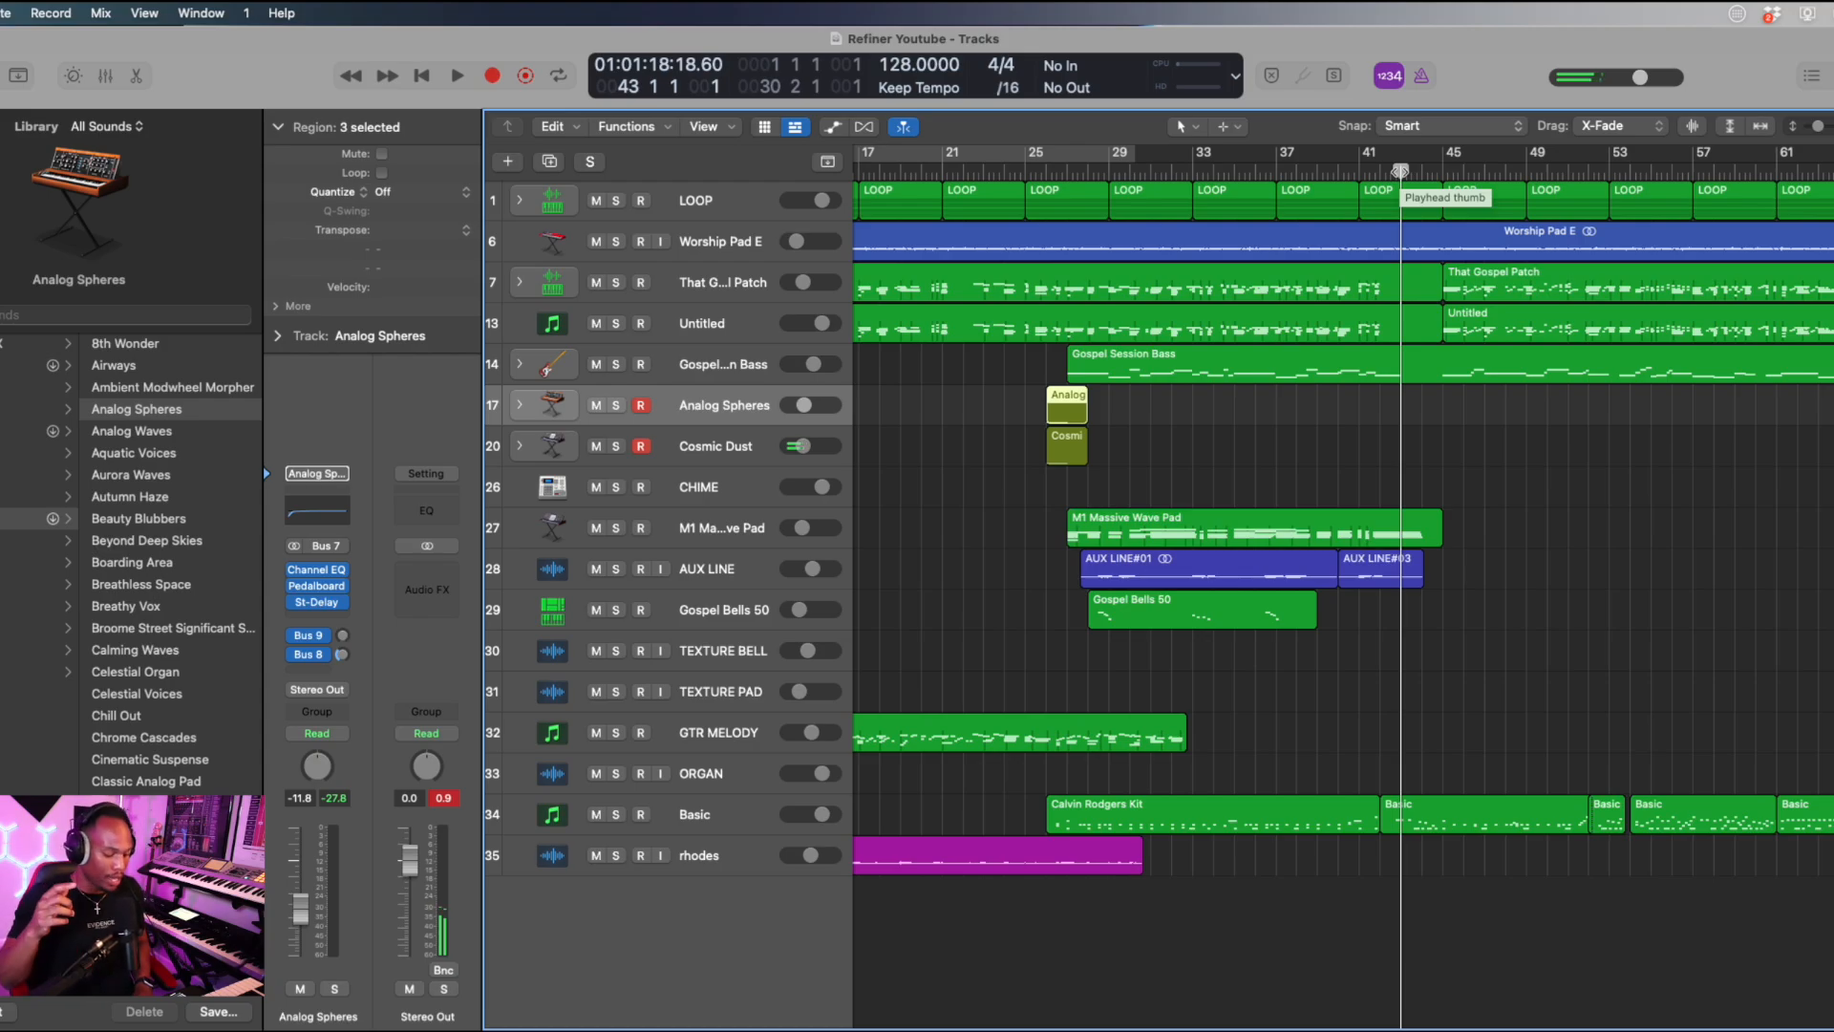
pyautogui.press('r')
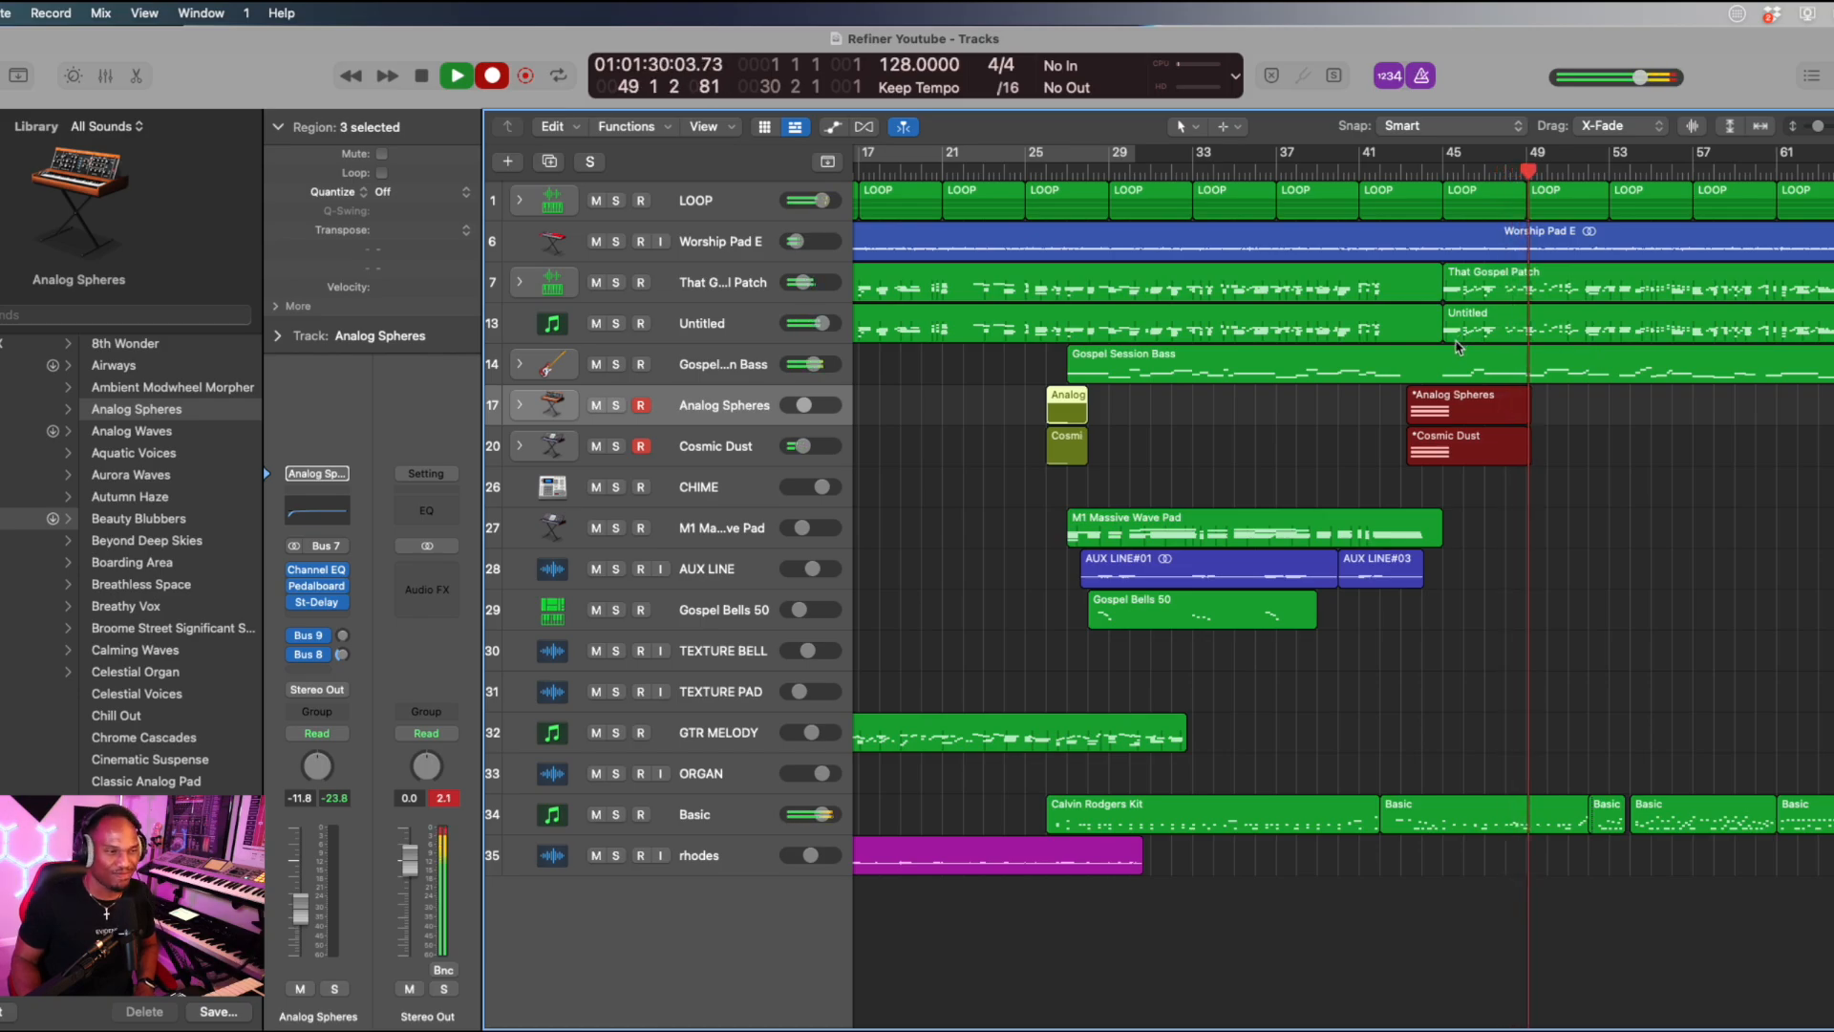
pyautogui.press('space')
pyautogui.press('e')
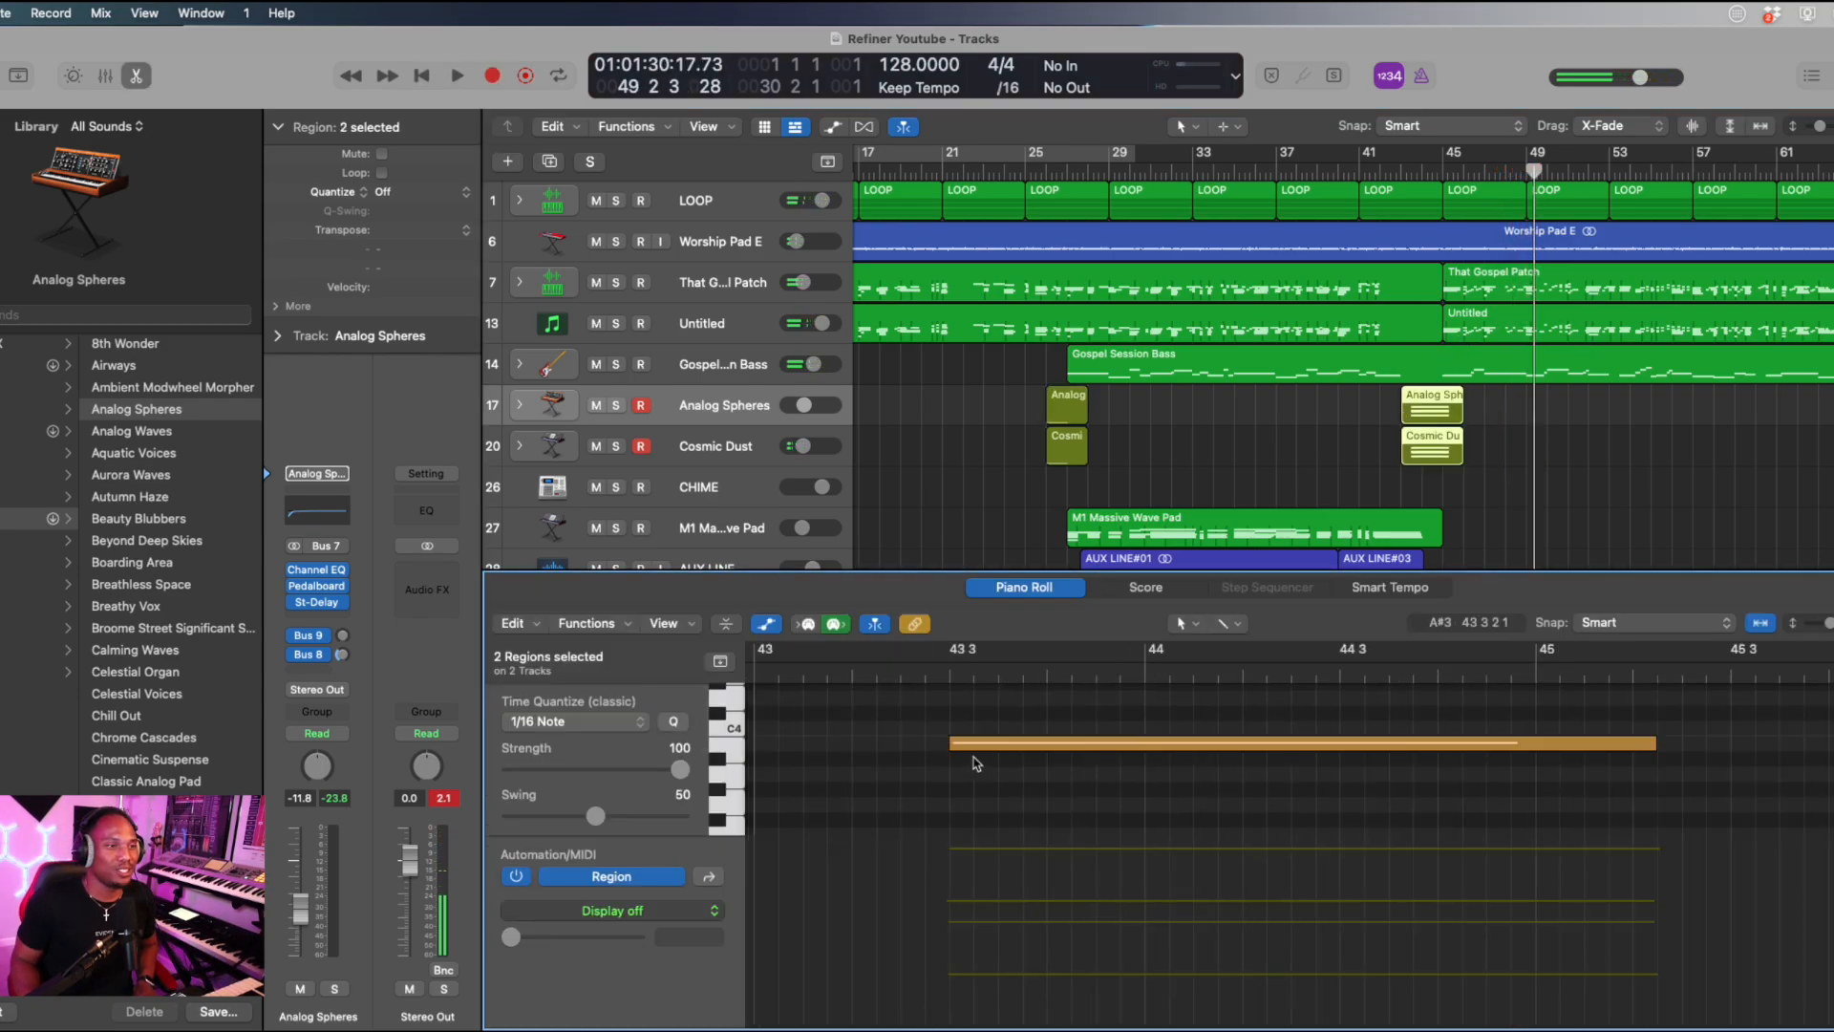
pyautogui.press('super+a')
# Add a software instrument track and load the Dark Distance patch from the TWS - Fractured collection.
pyautogui.press('alt+super+s')
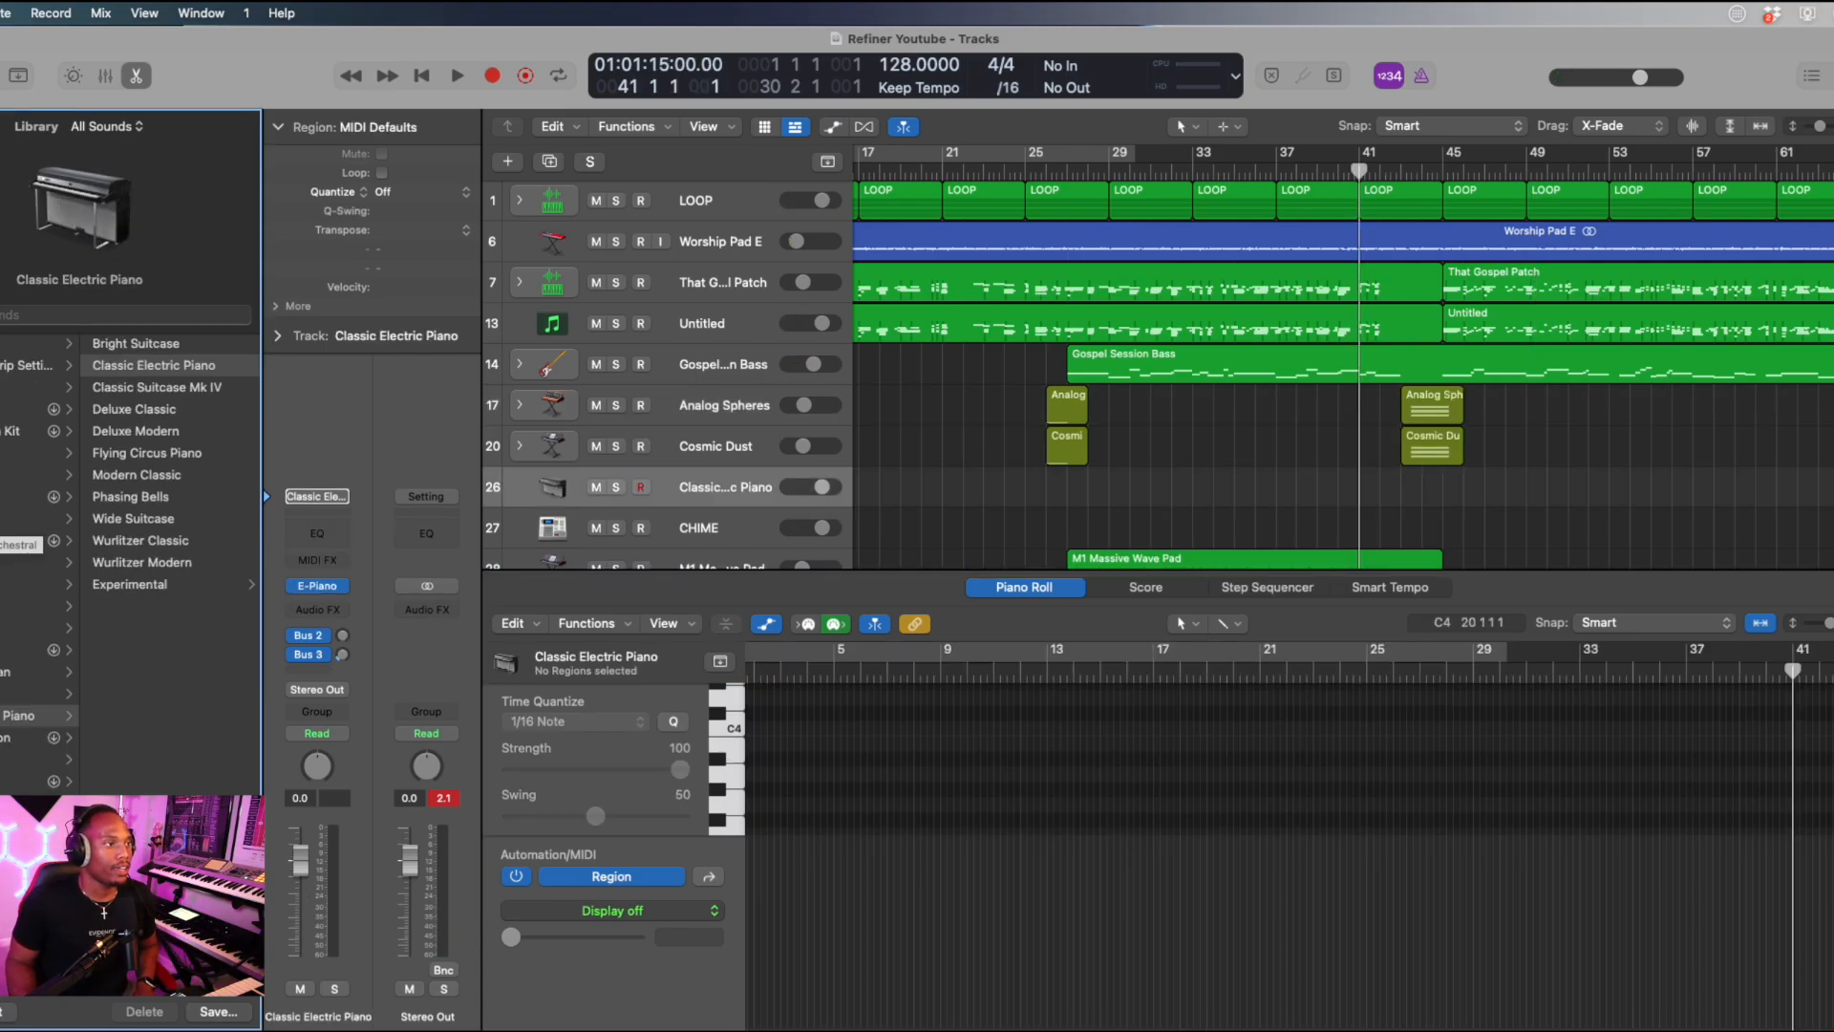
pyautogui.click(9, 344)
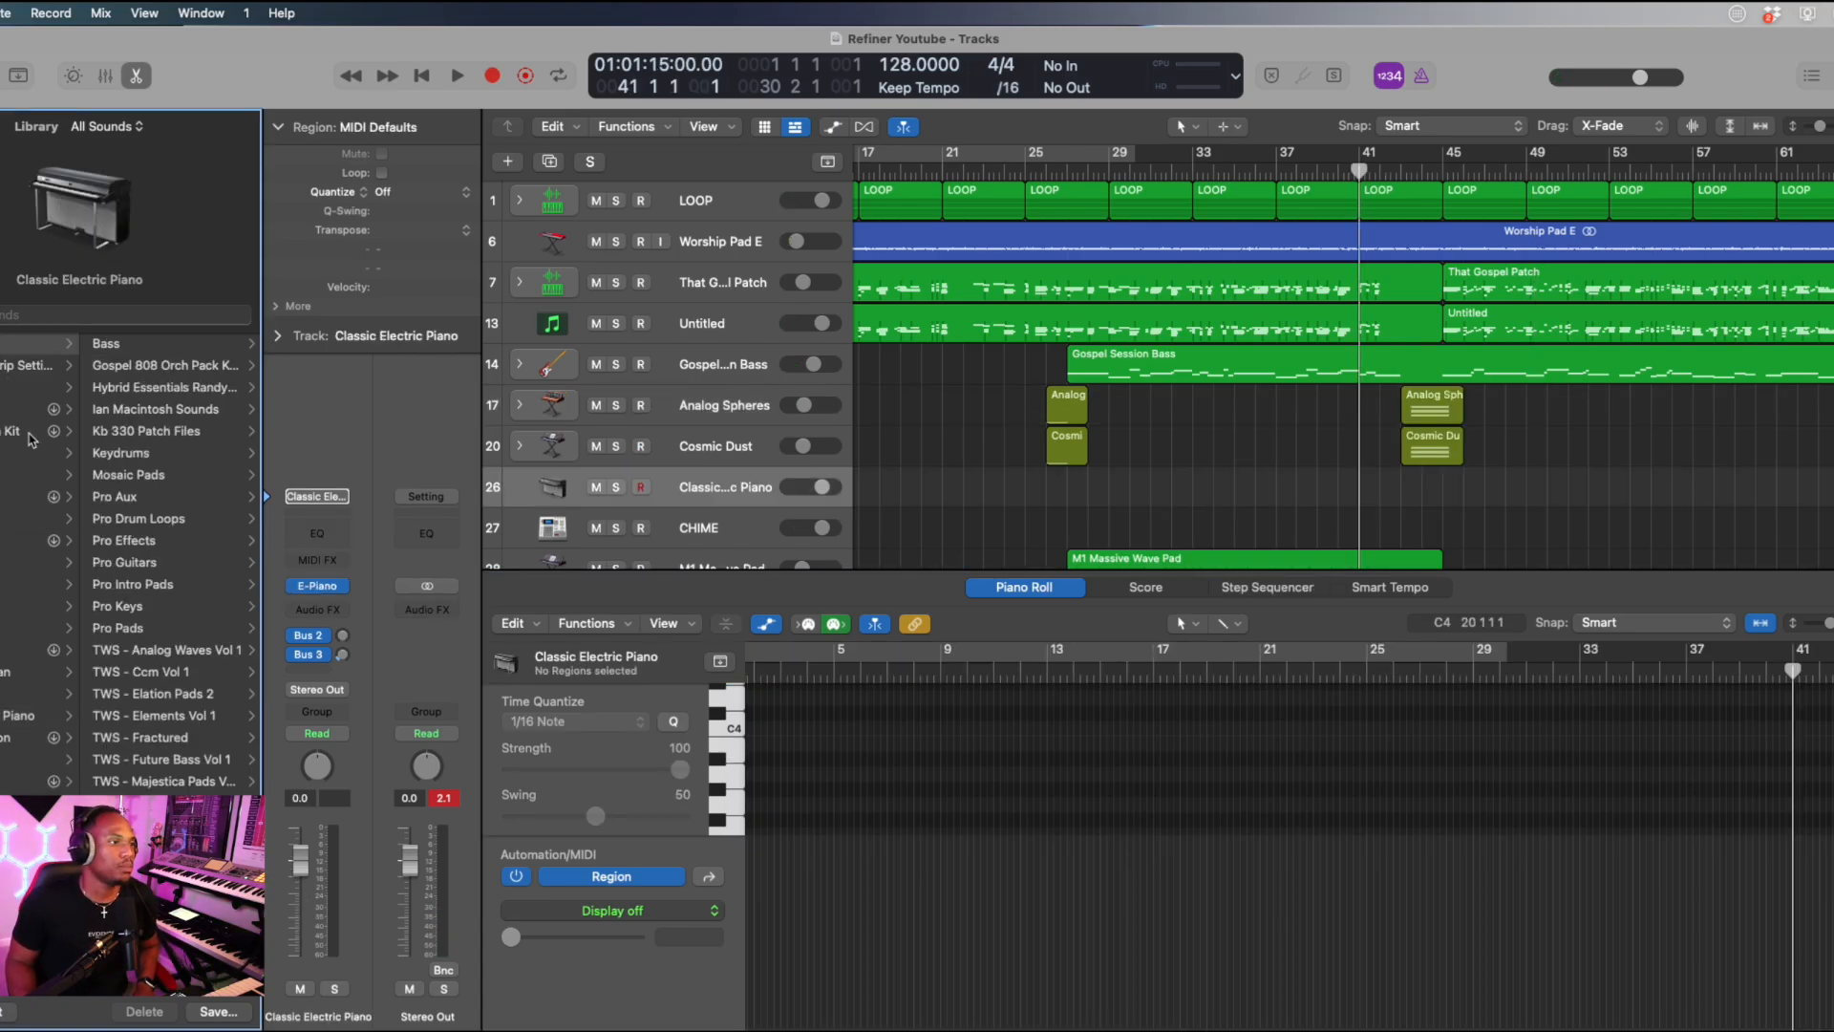
pyautogui.click(109, 737)
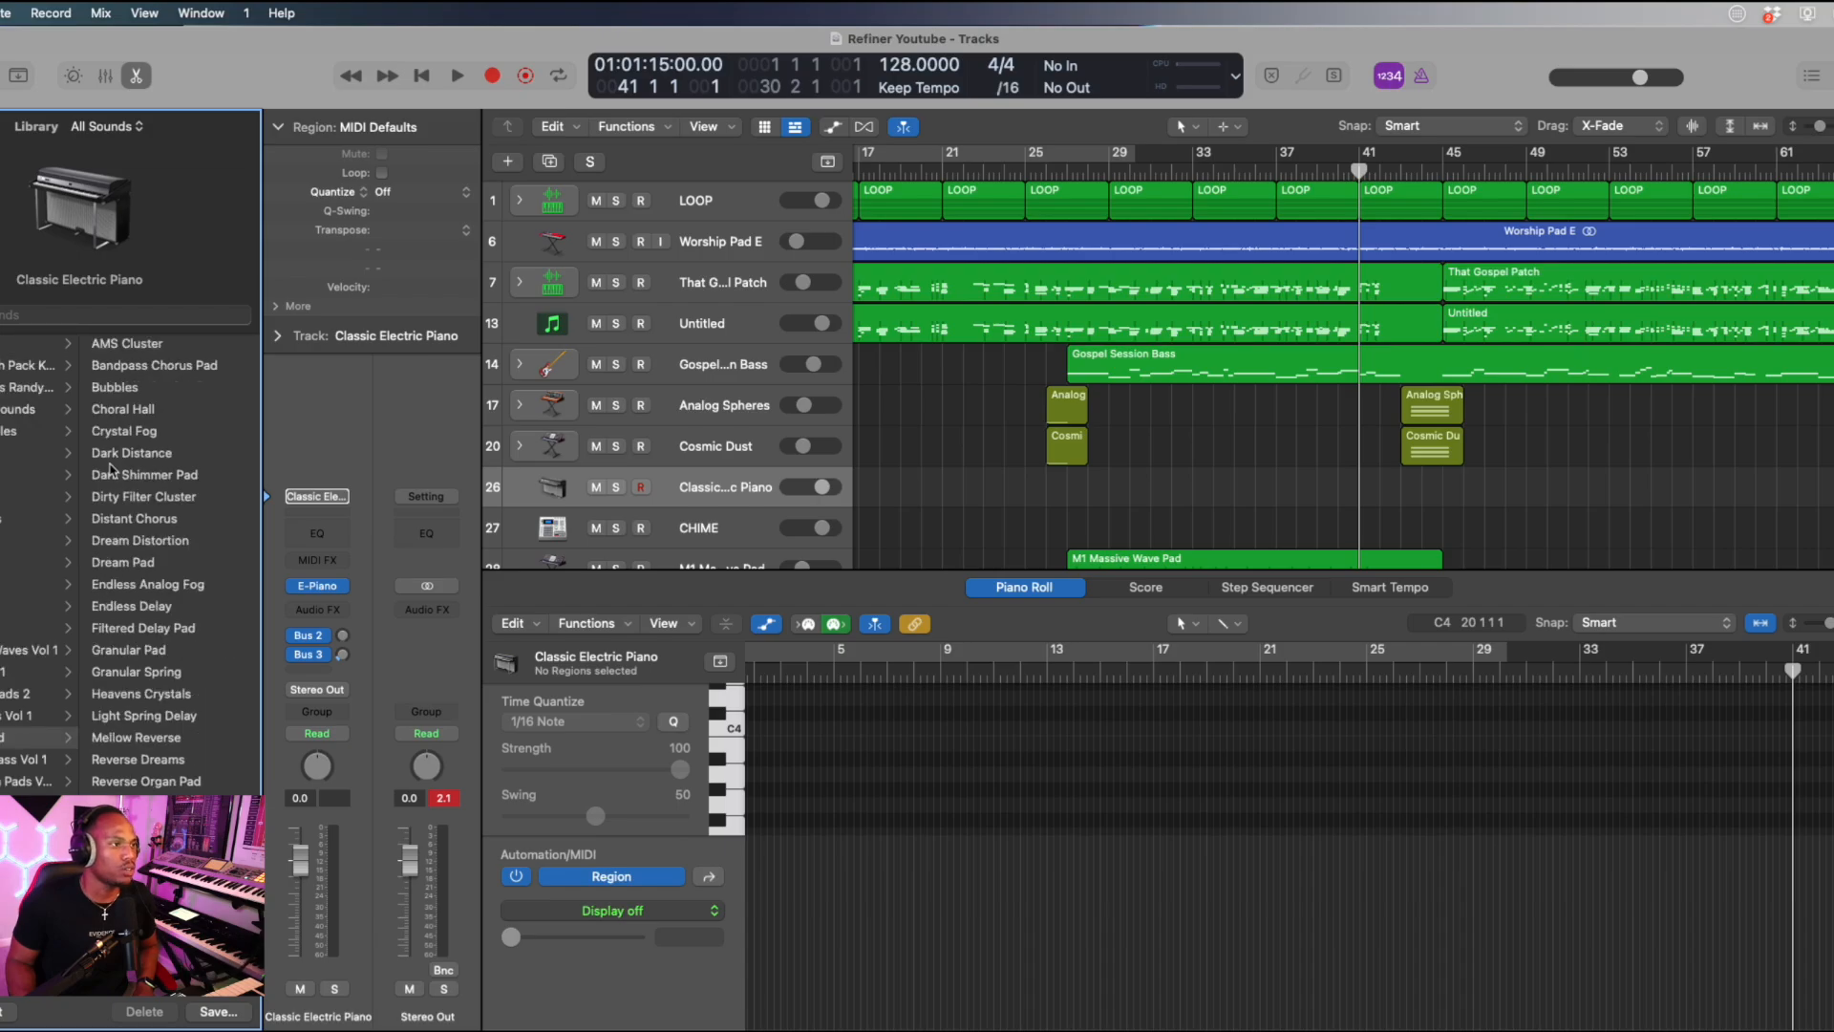
pyautogui.click(133, 453)
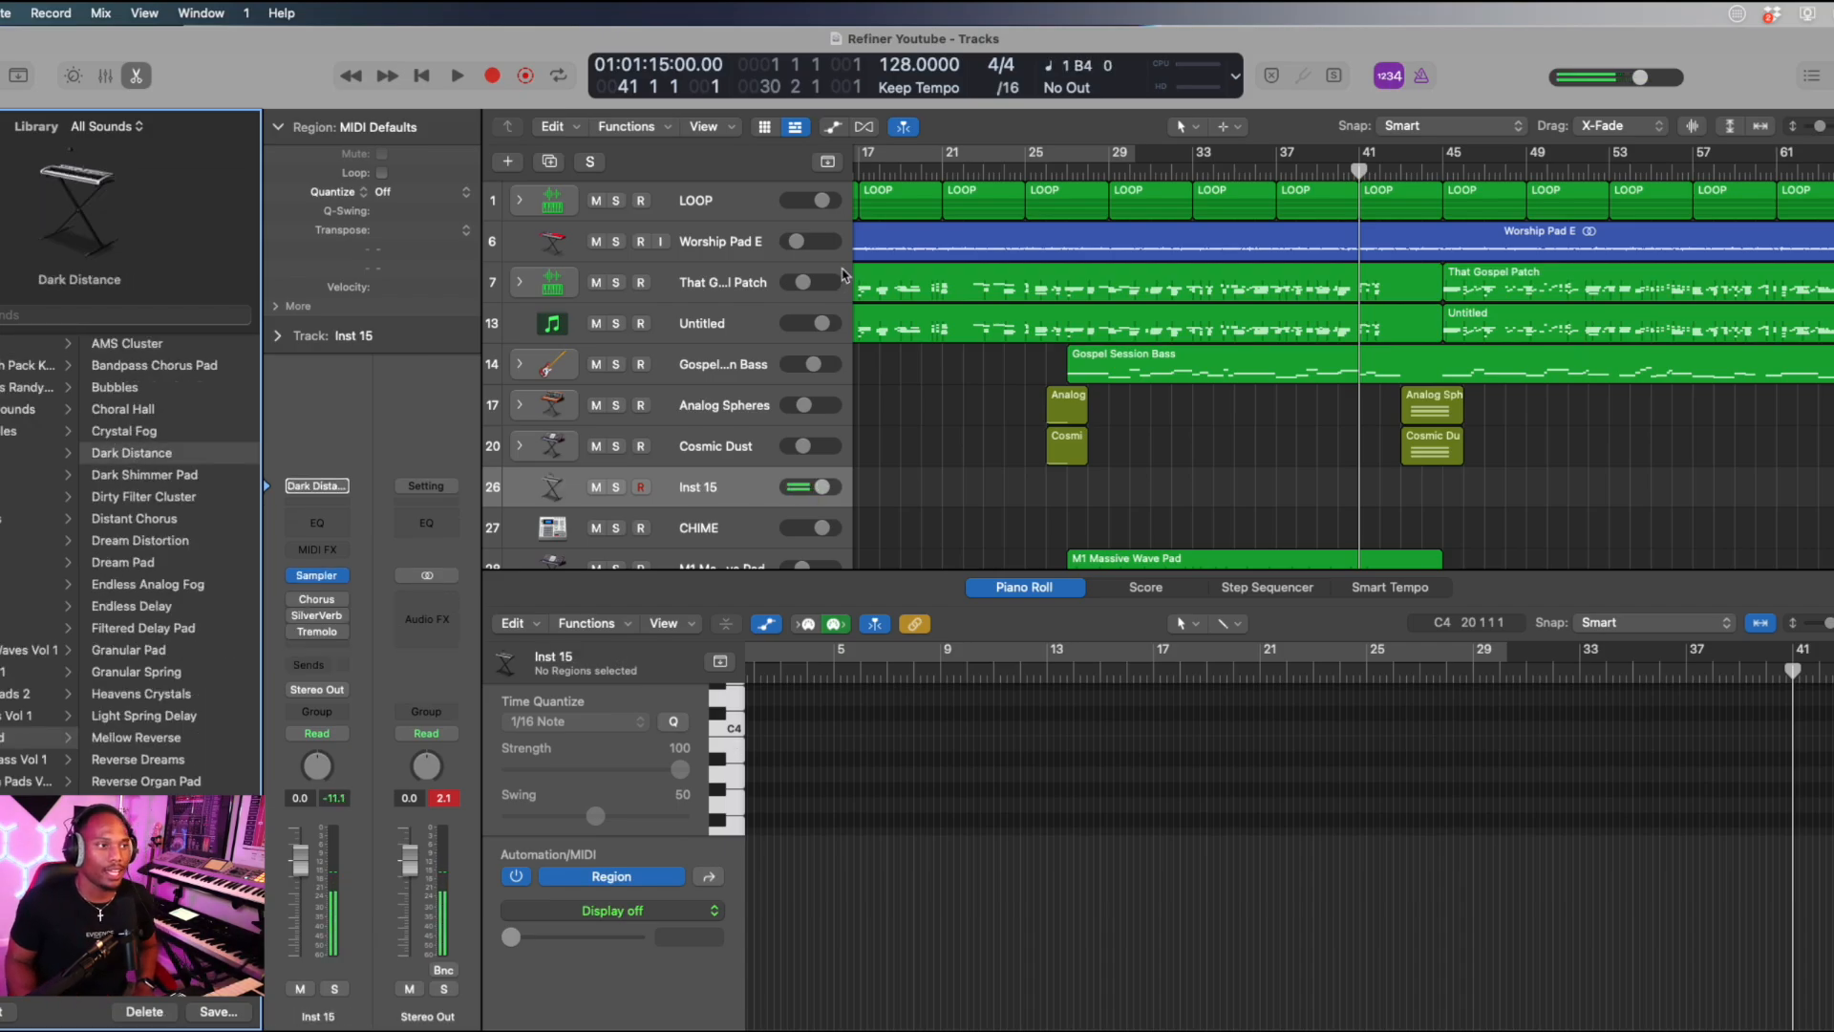
# Record a pad part on the new Dark Distance track at about bar 43, rename the track as EFX PAD, and close the Piano Roll.
pyautogui.press('r')
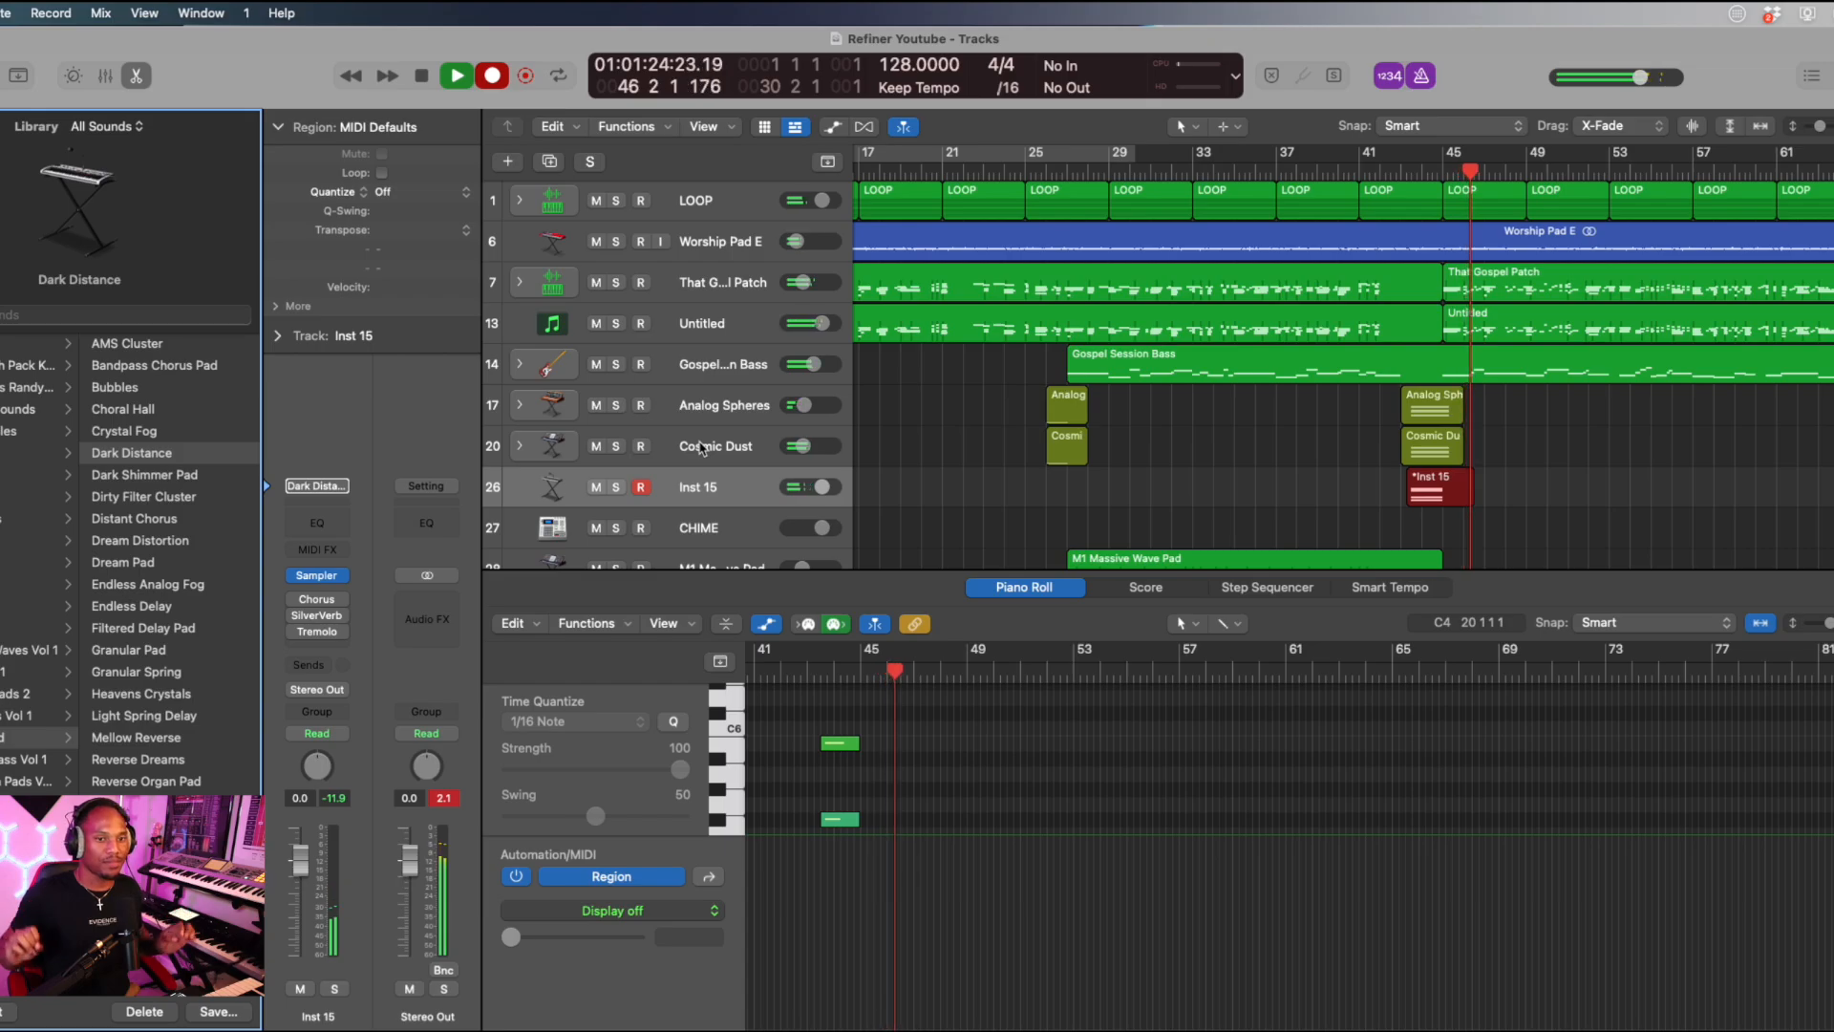
pyautogui.doubleClick(699, 487)
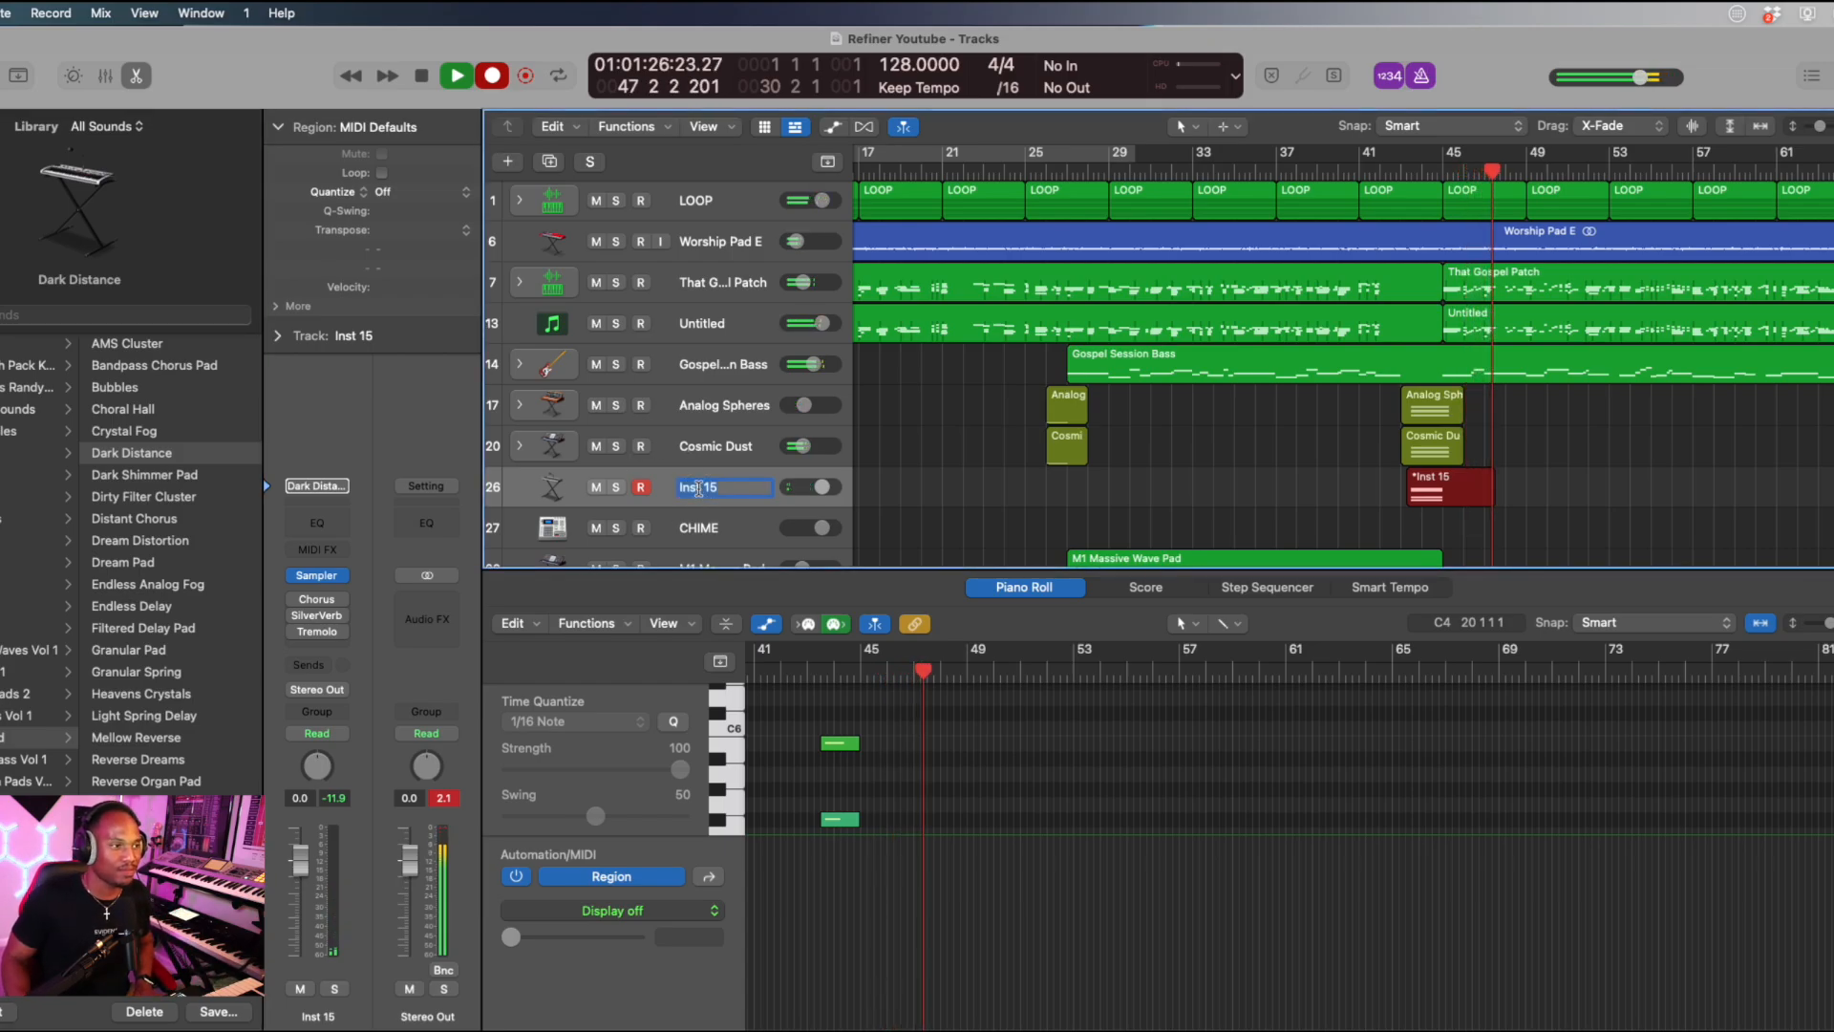
pyautogui.write('e')
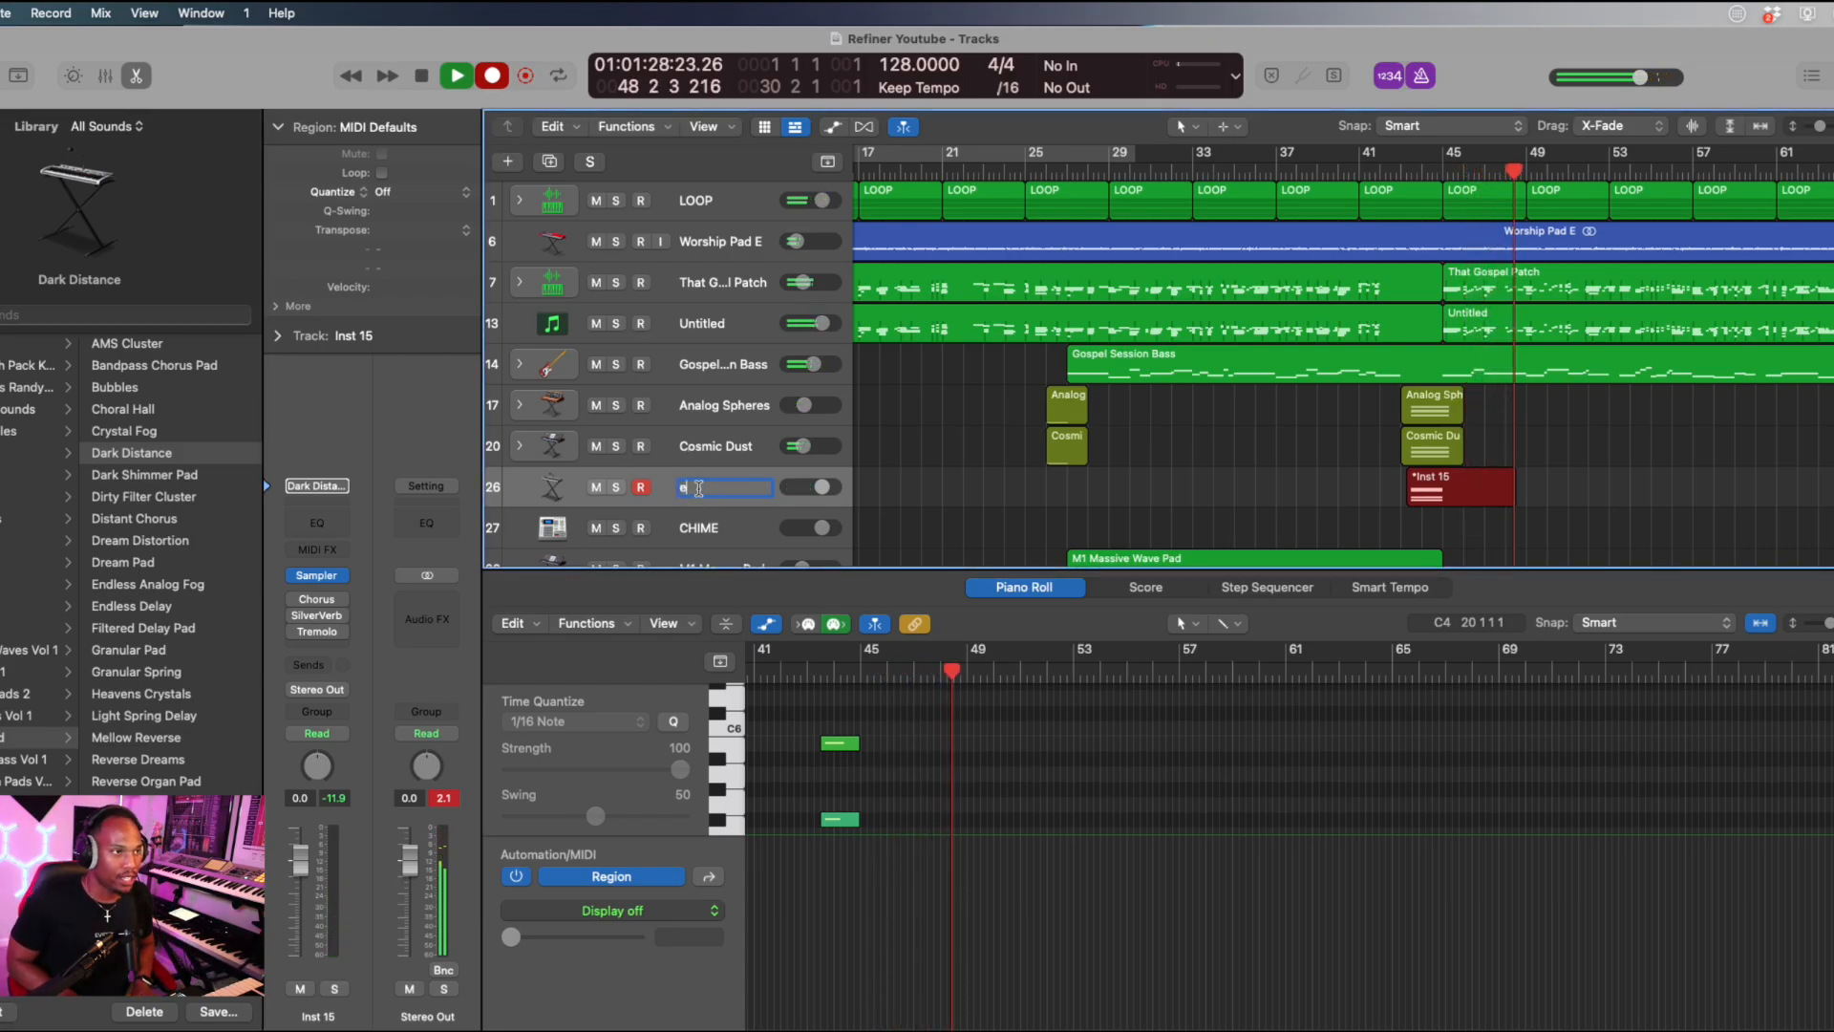
pyautogui.write('FX PAD')
pyautogui.press('Return')
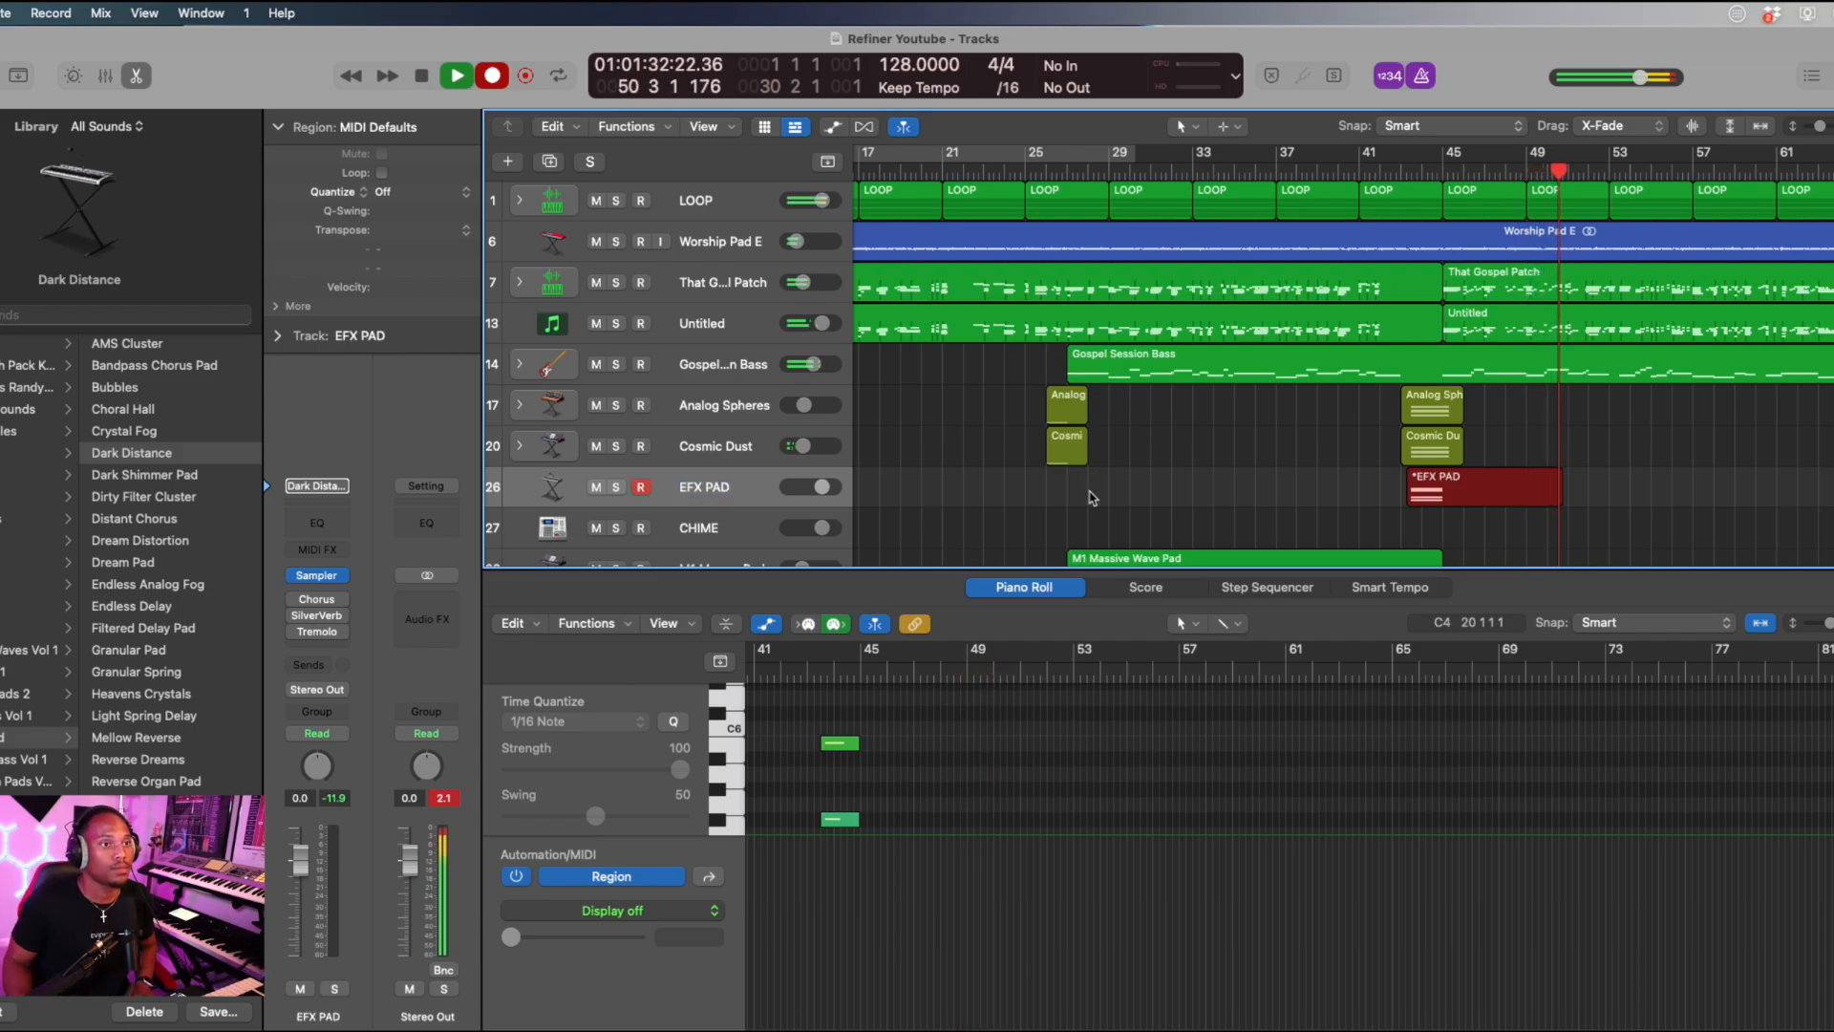
pyautogui.press('space')
pyautogui.press('e')
# Select the CHIME track, audition the soloed effect pads around bar 43 and the chime sound, and clear all solos.
pyautogui.click(683, 529)
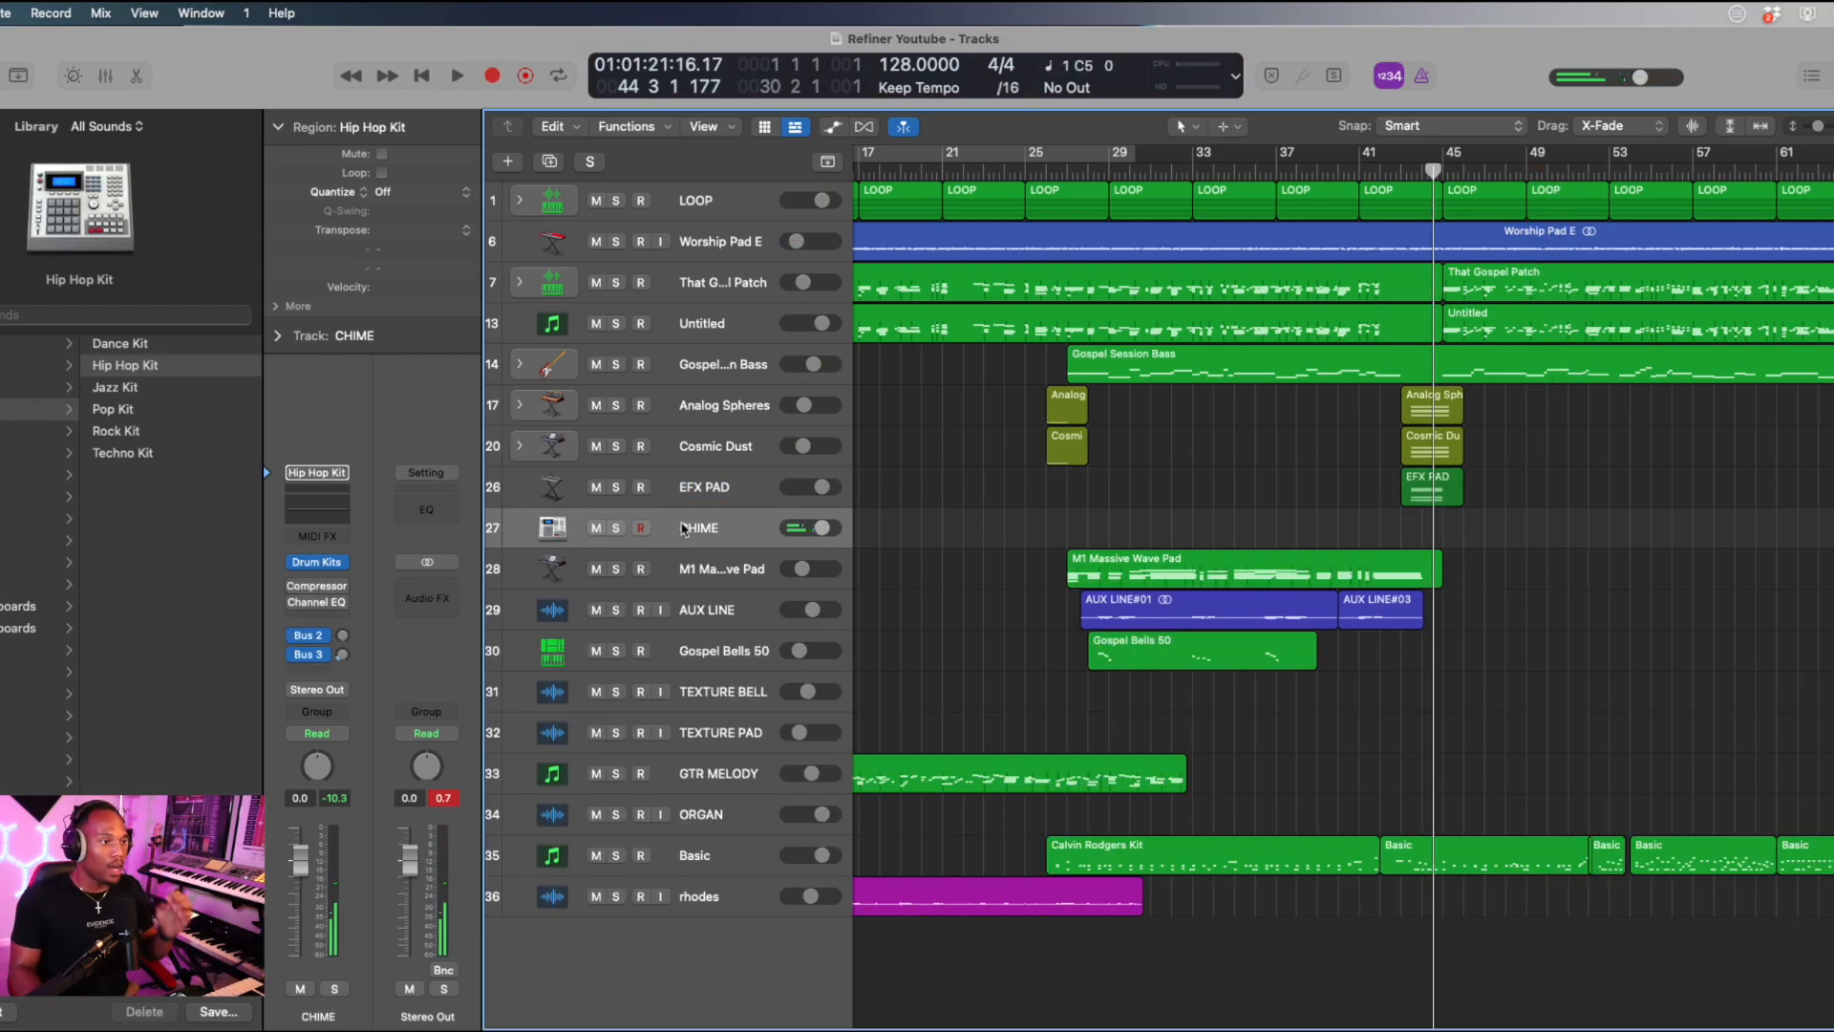
pyautogui.hscroll(-6, 998, 521)
pyautogui.doubleClick(1003, 526)
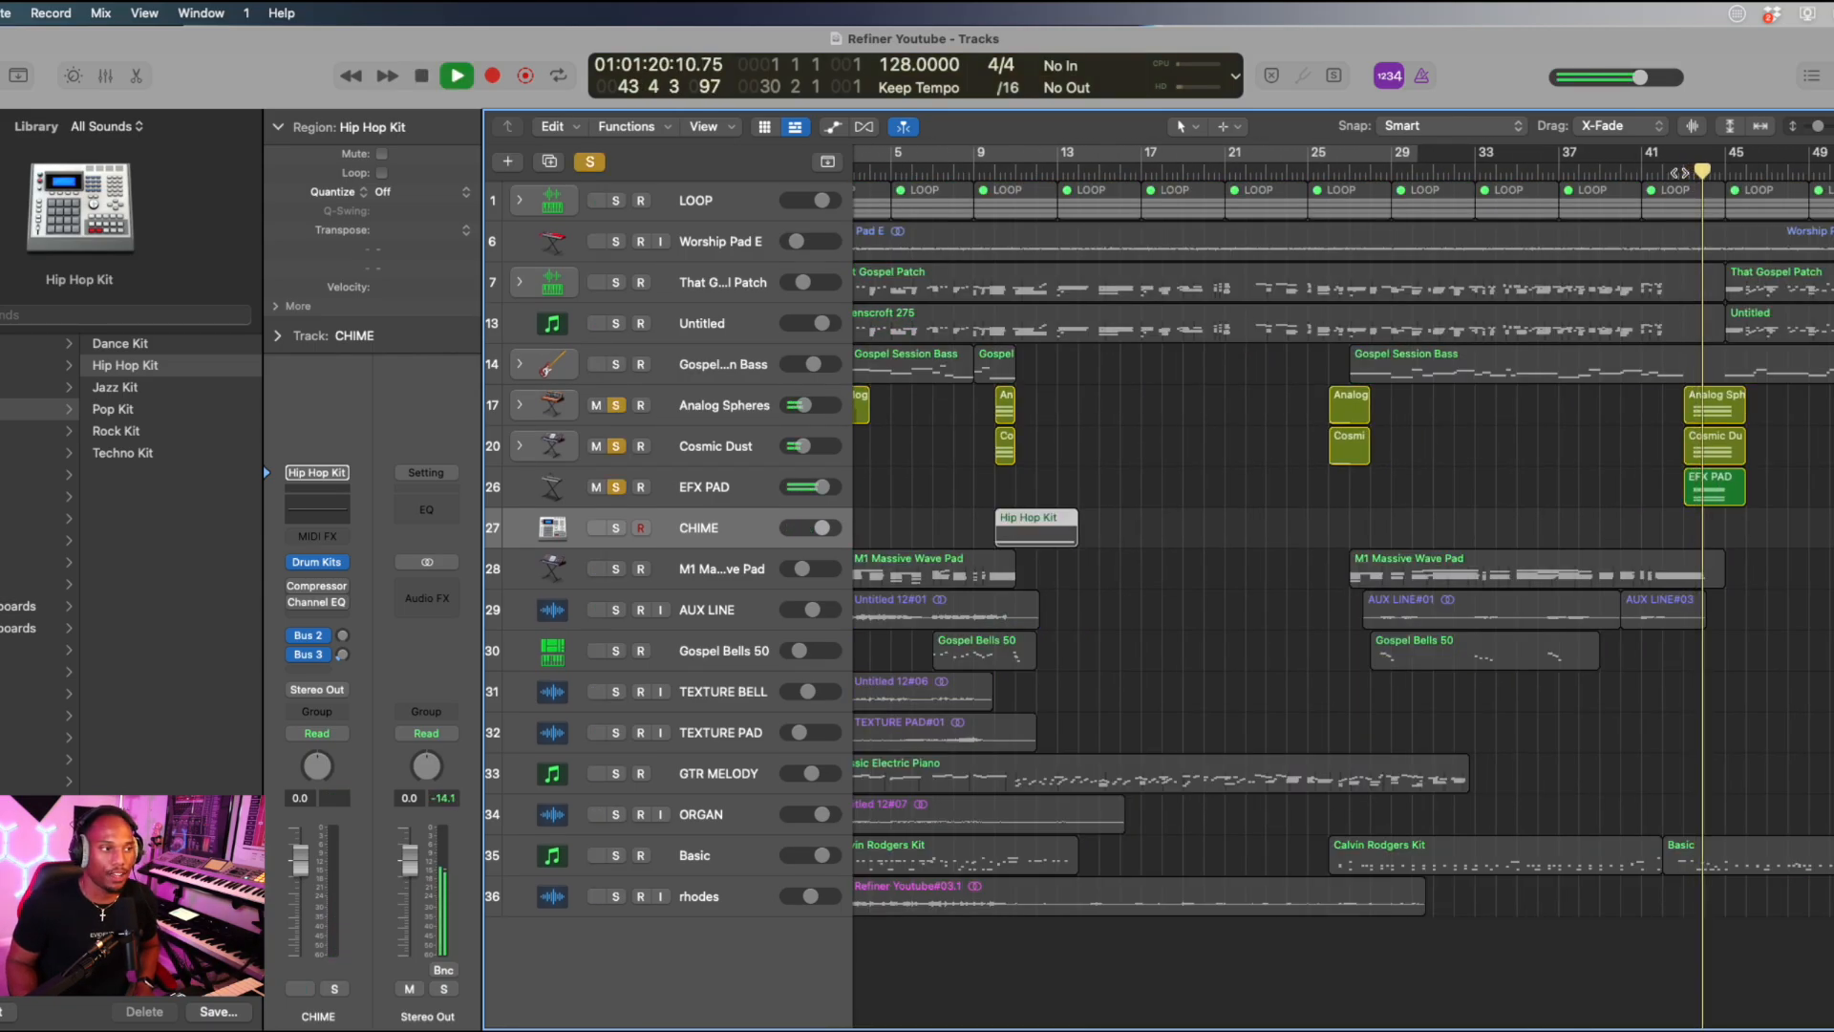
pyautogui.press('space')
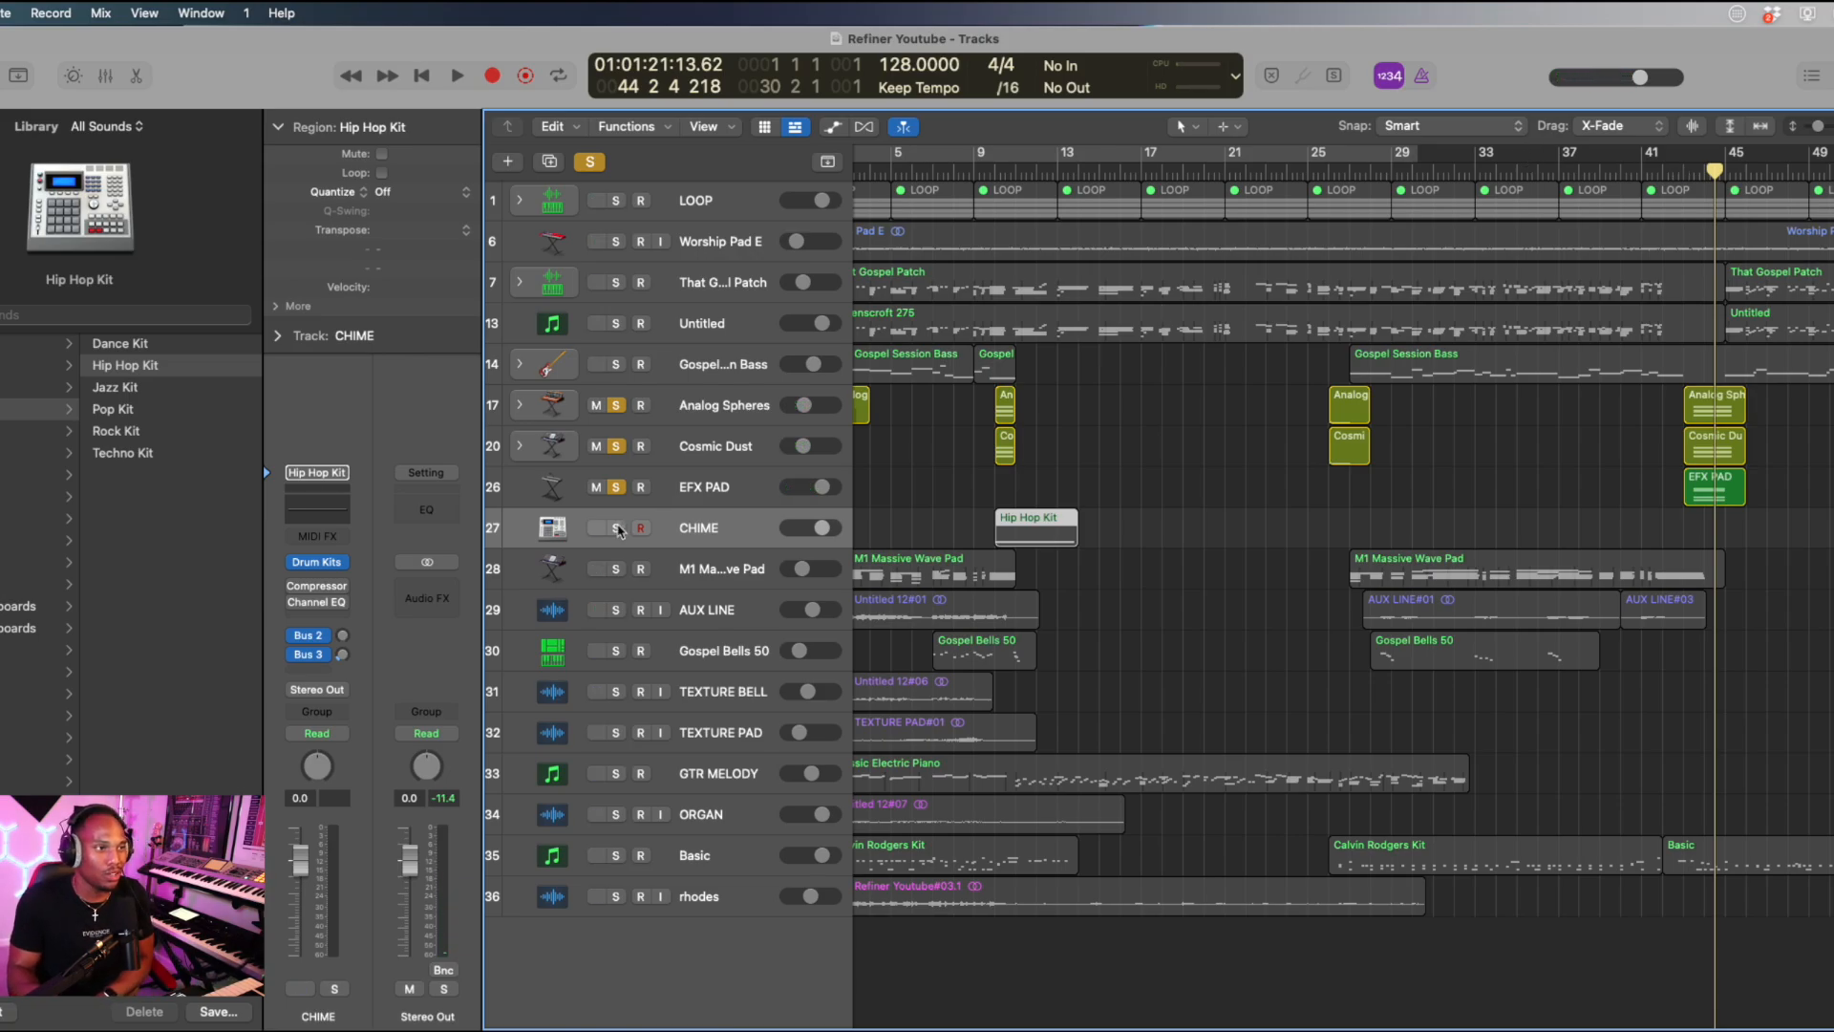
pyautogui.click(616, 527)
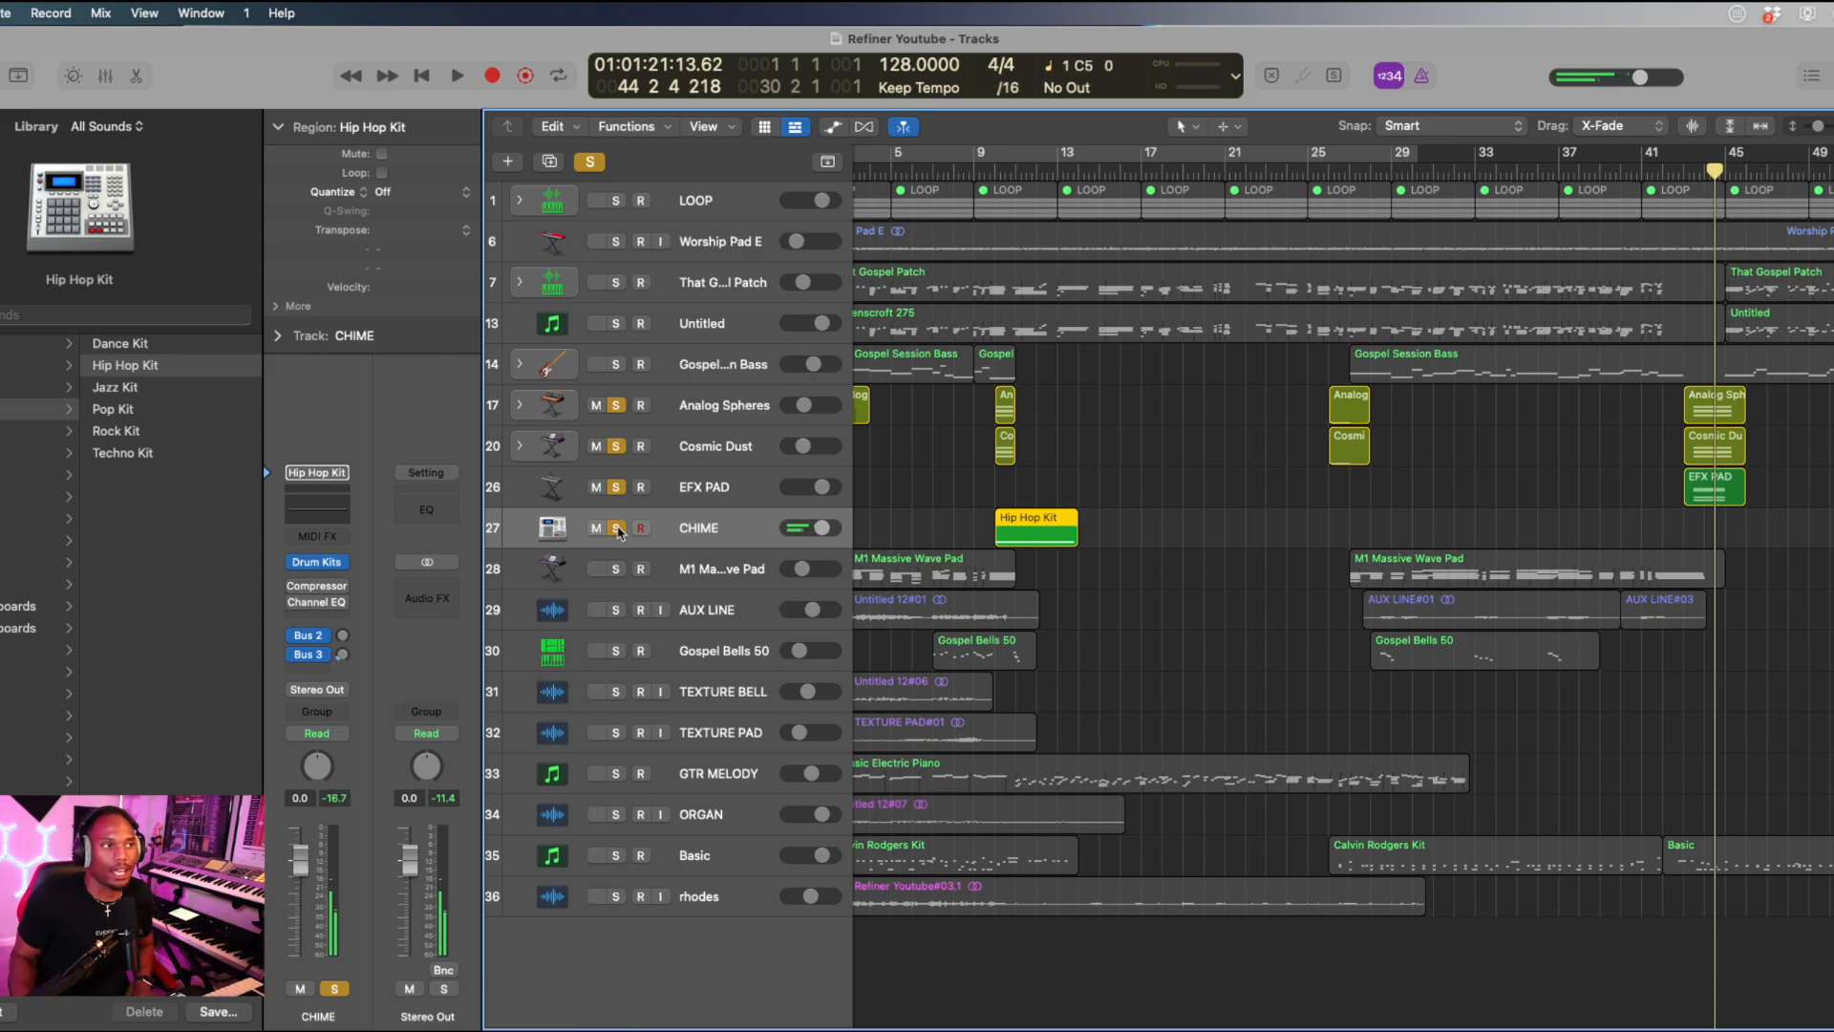
pyautogui.click(593, 162)
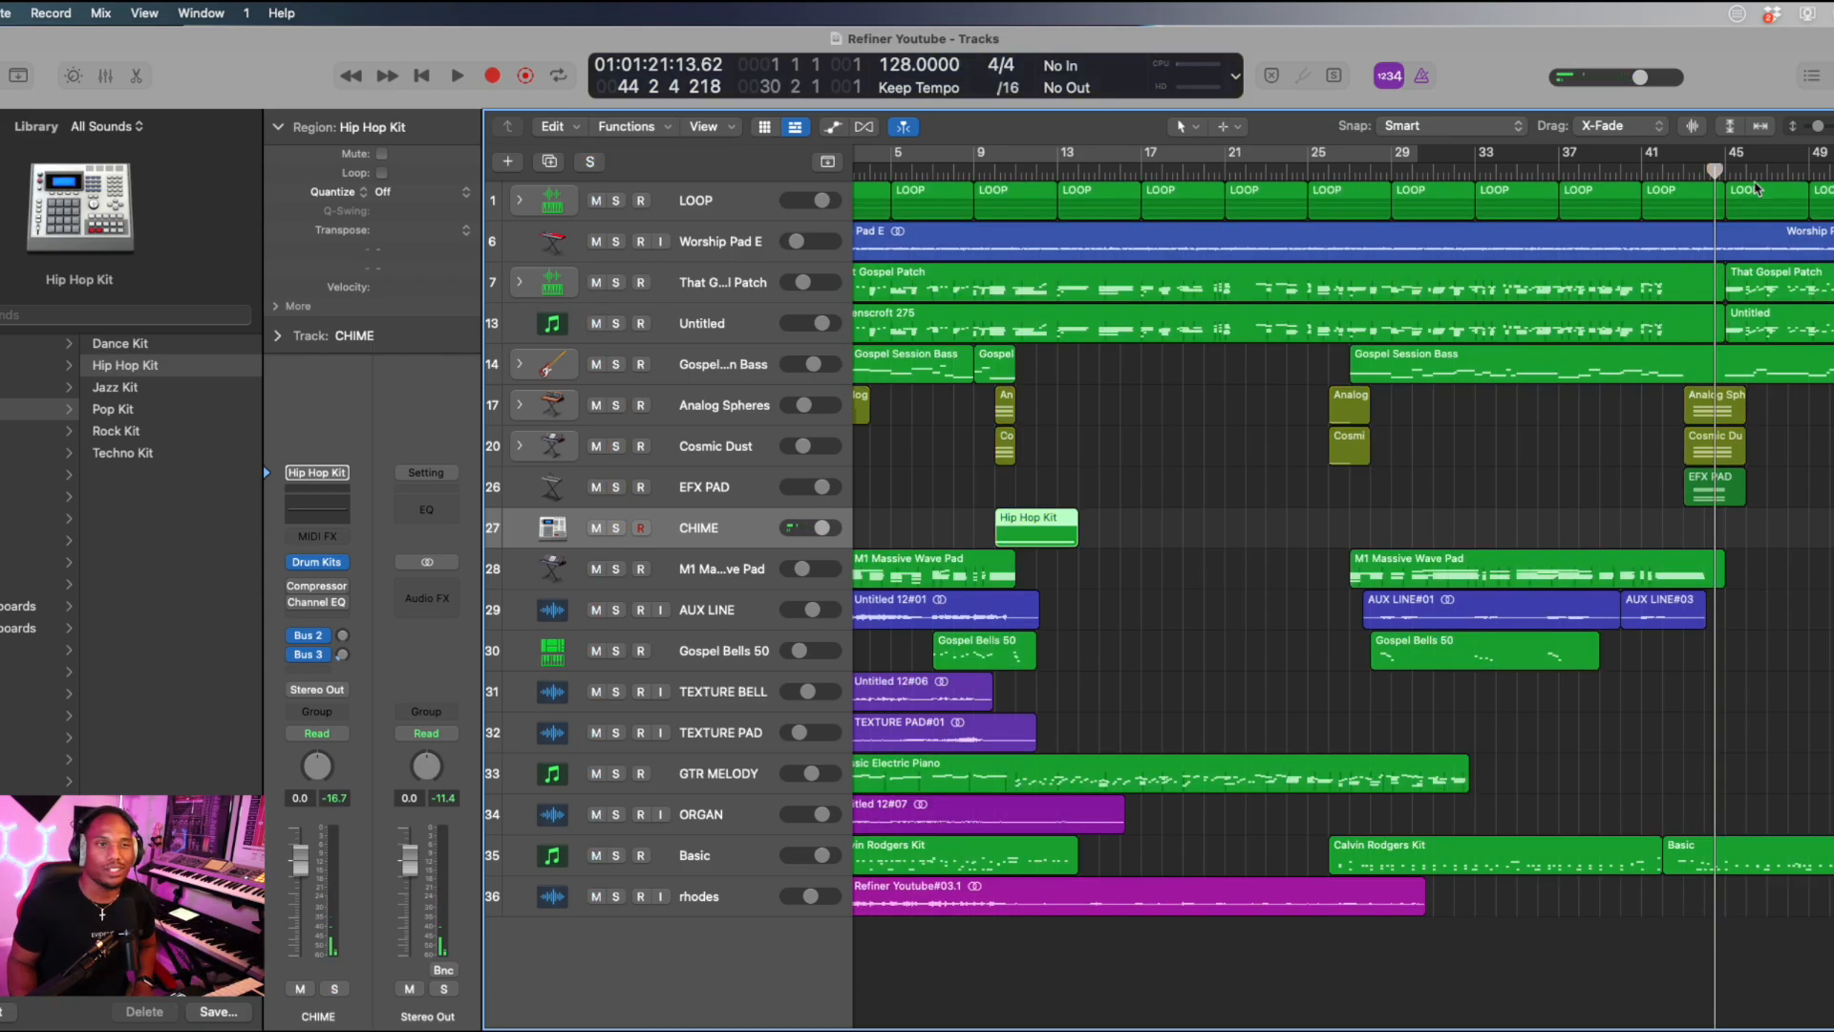
# Record a chime part on the CHIME track from about bar 43.
pyautogui.click(1684, 172)
pyautogui.press('r')
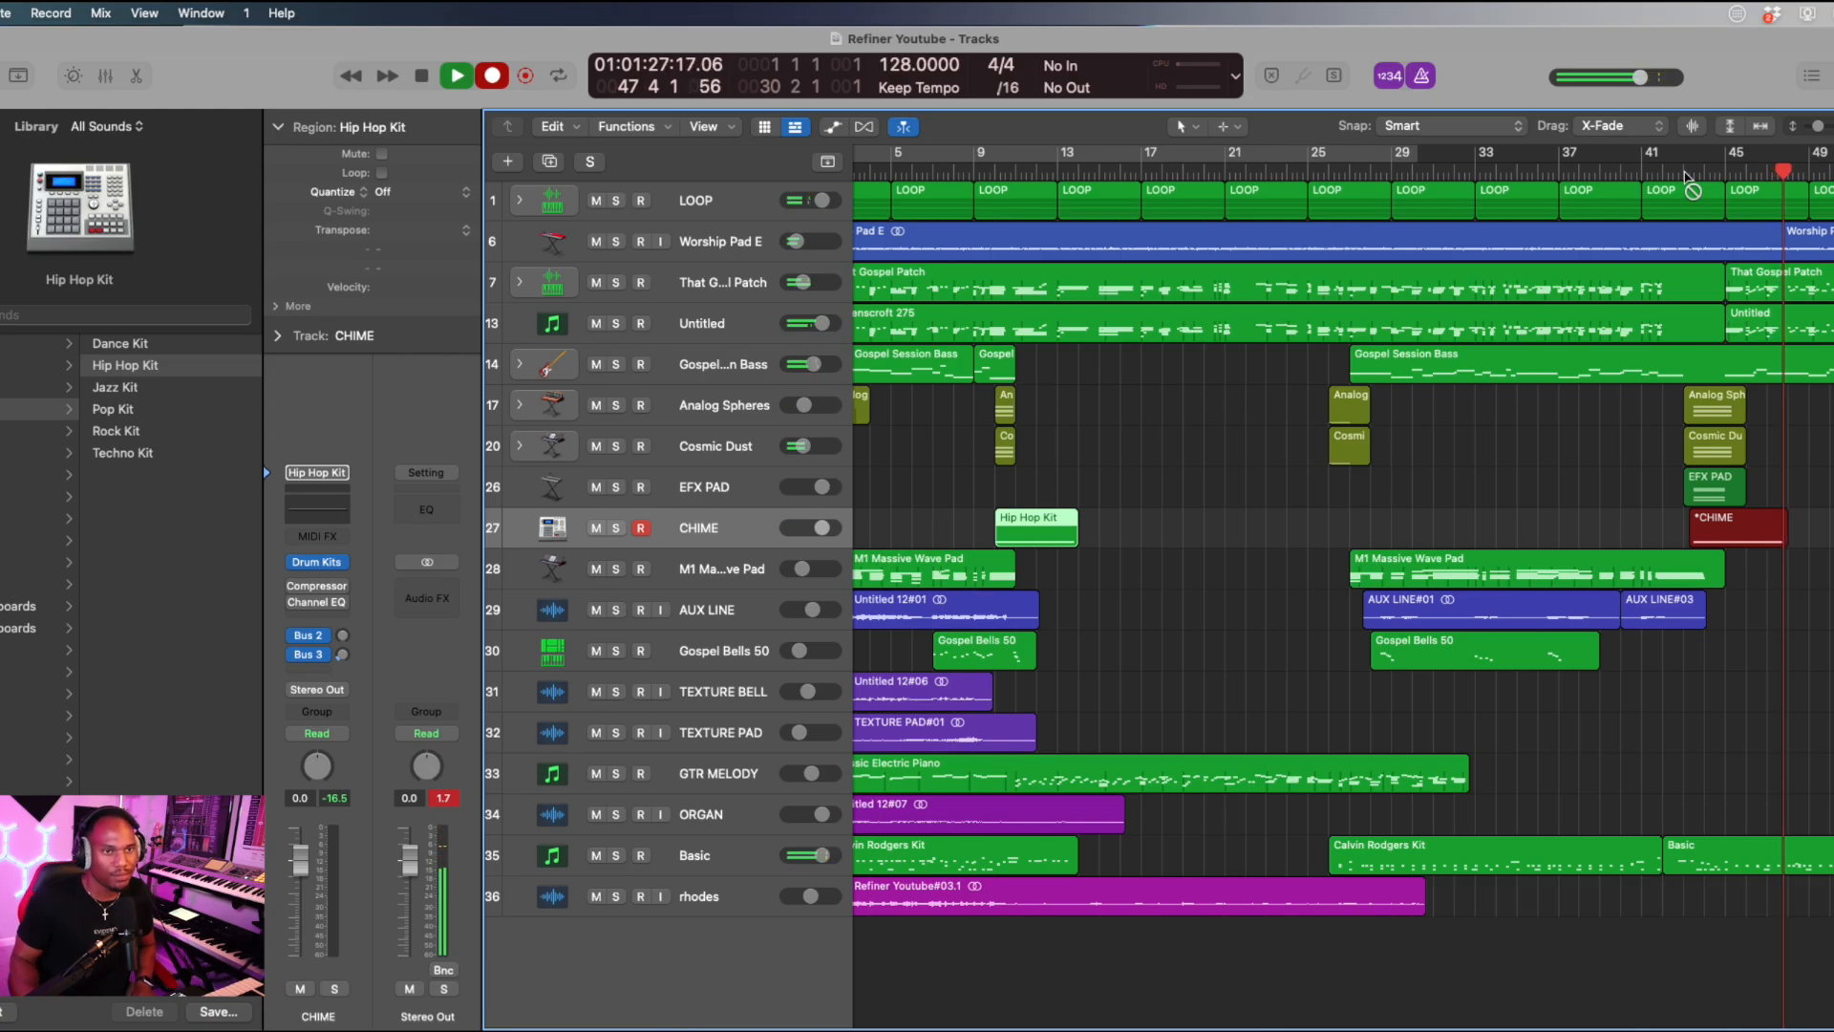
pyautogui.press('space')
pyautogui.press('p')
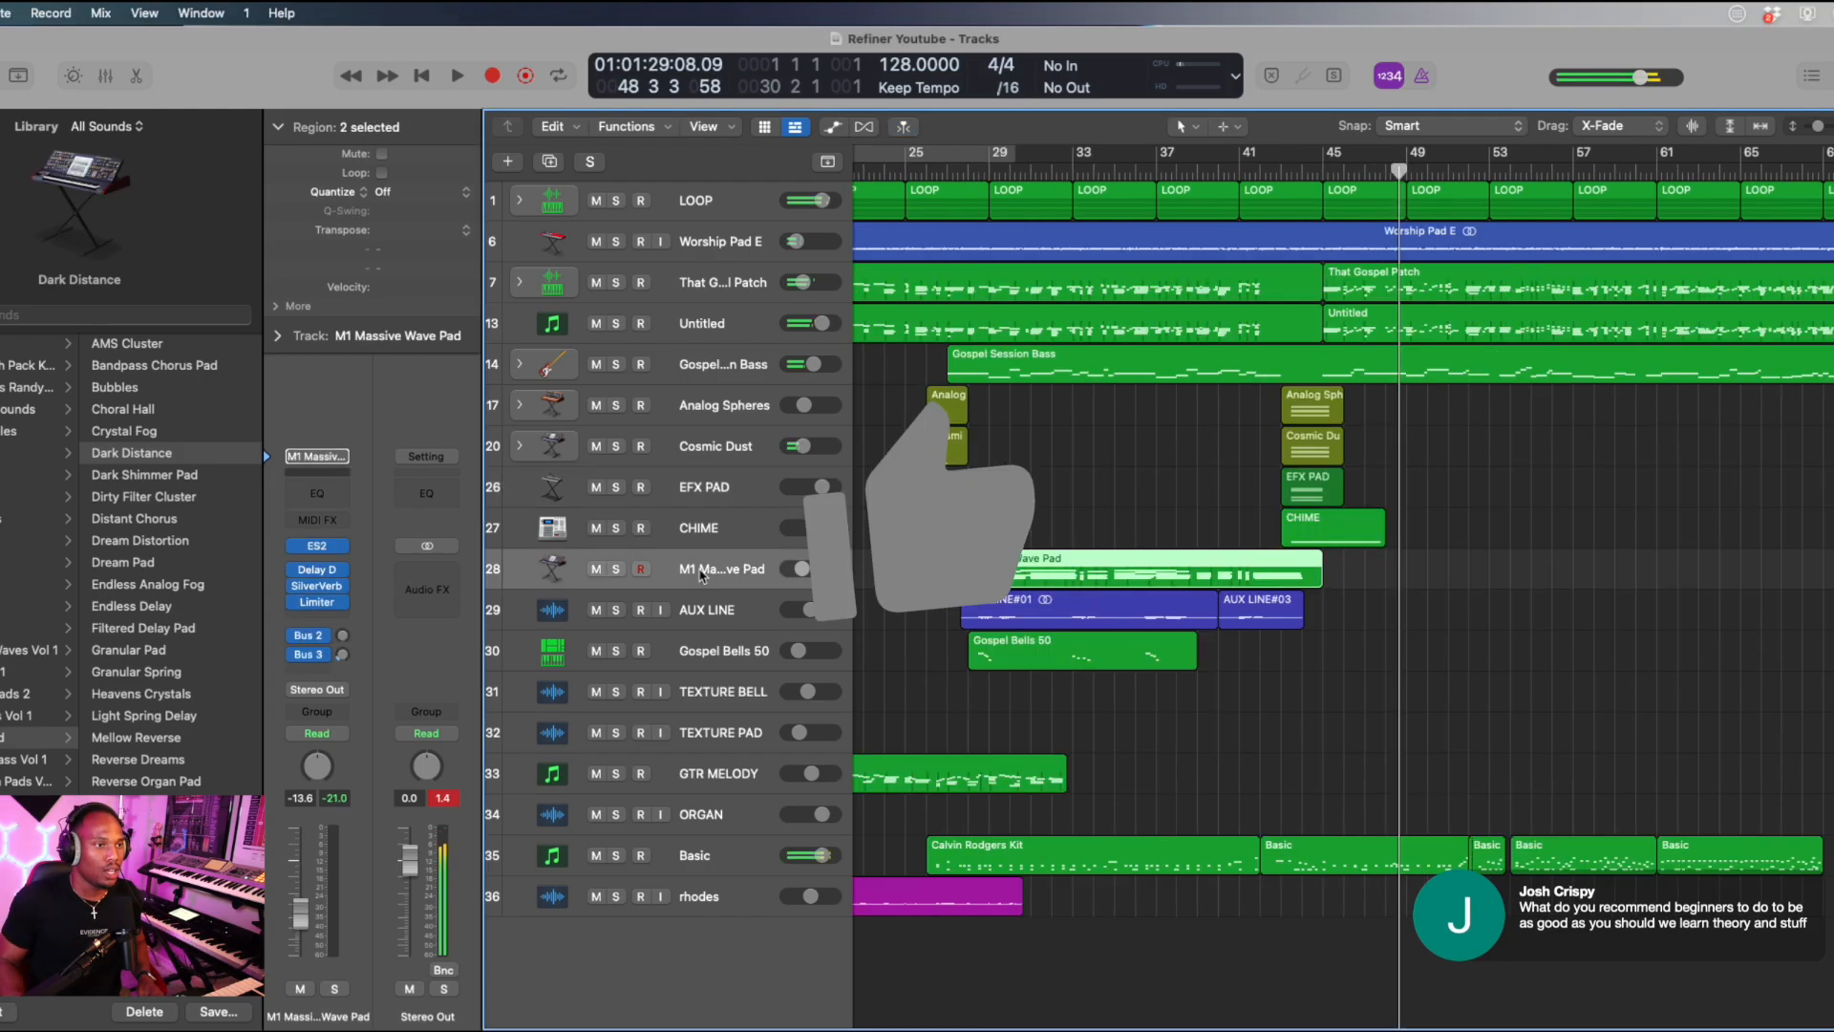
# Record a pad part on the M1 Massive Wave Pad track from bar 45 to about bar 61.
pyautogui.click(702, 571)
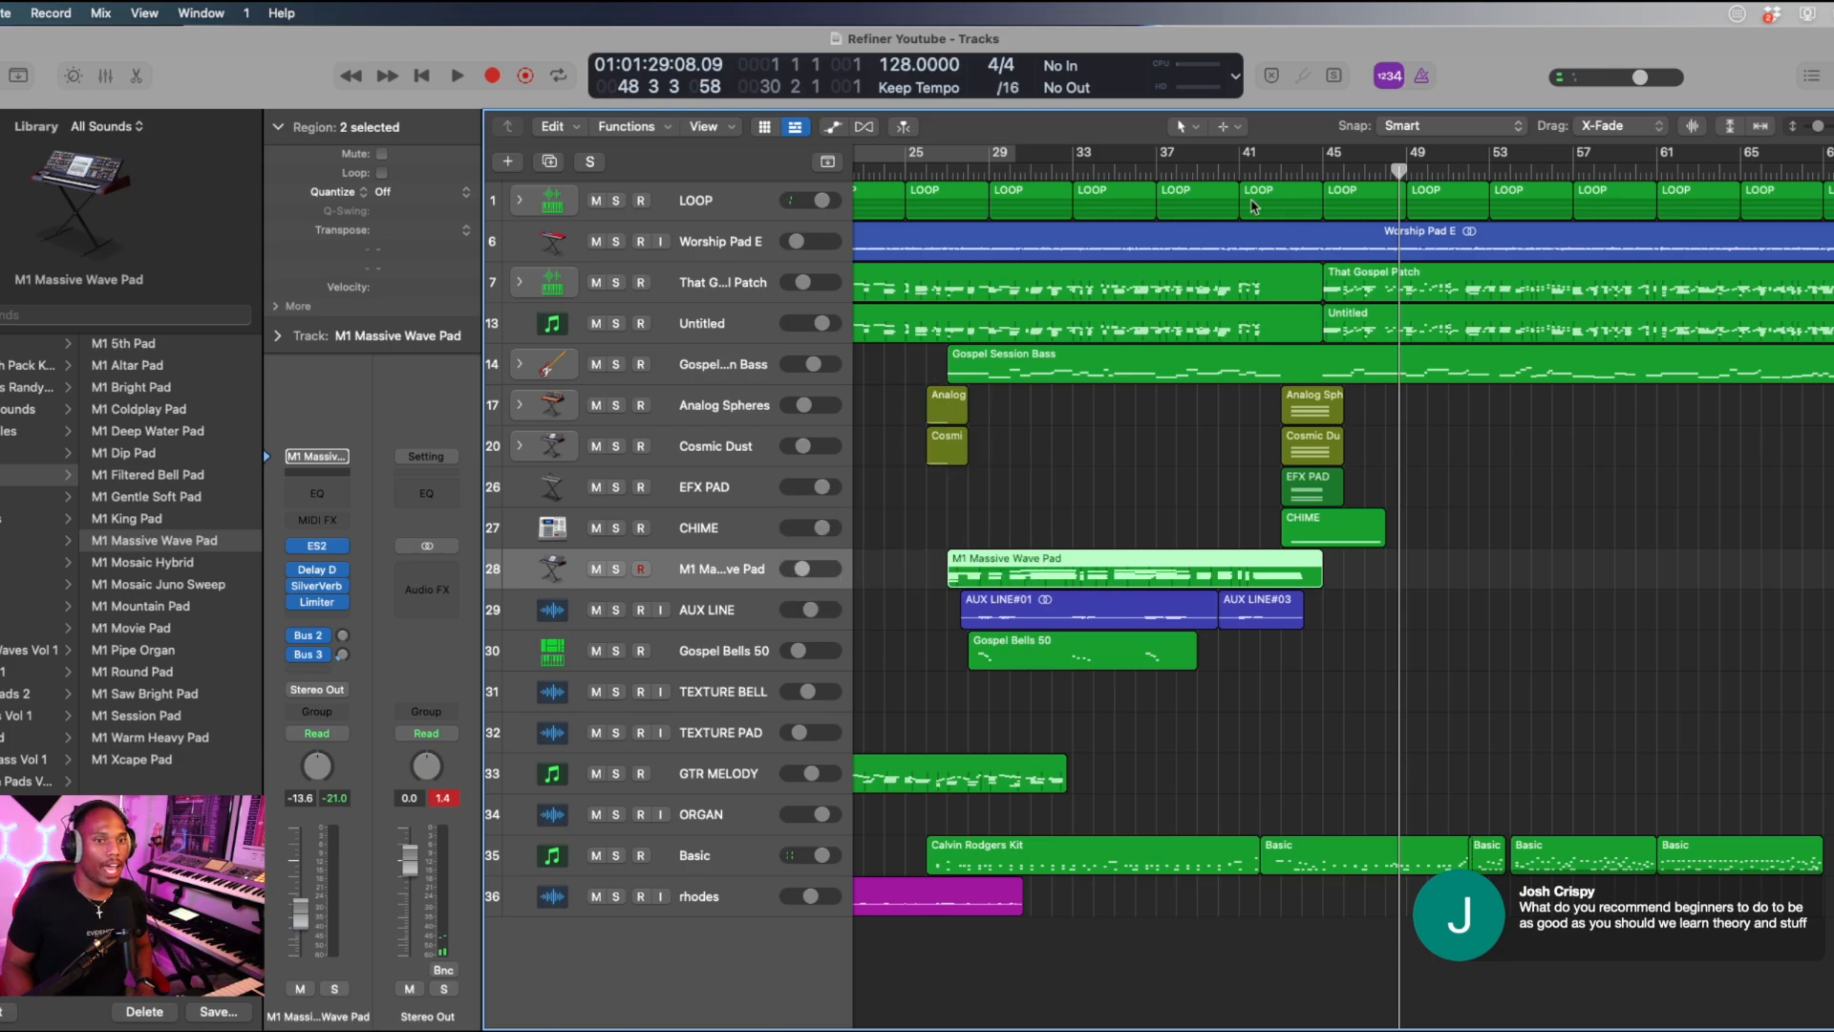
pyautogui.click(1322, 170)
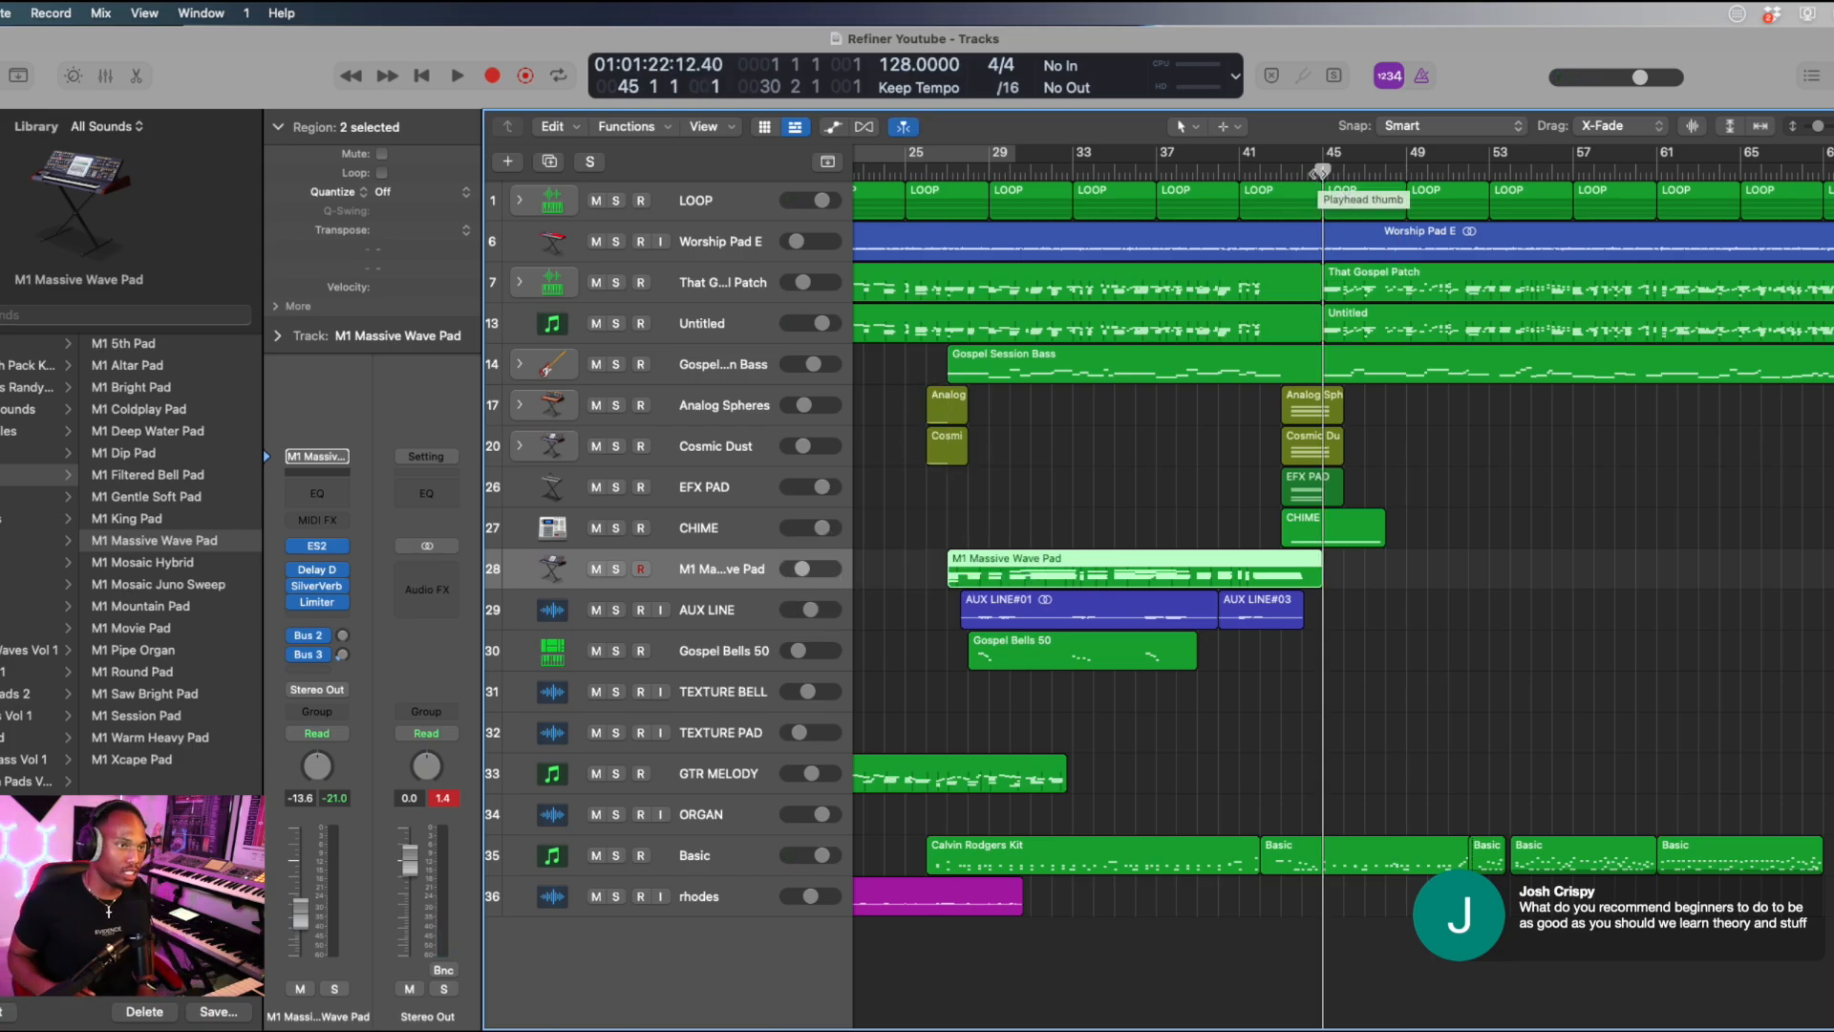
pyautogui.press('r')
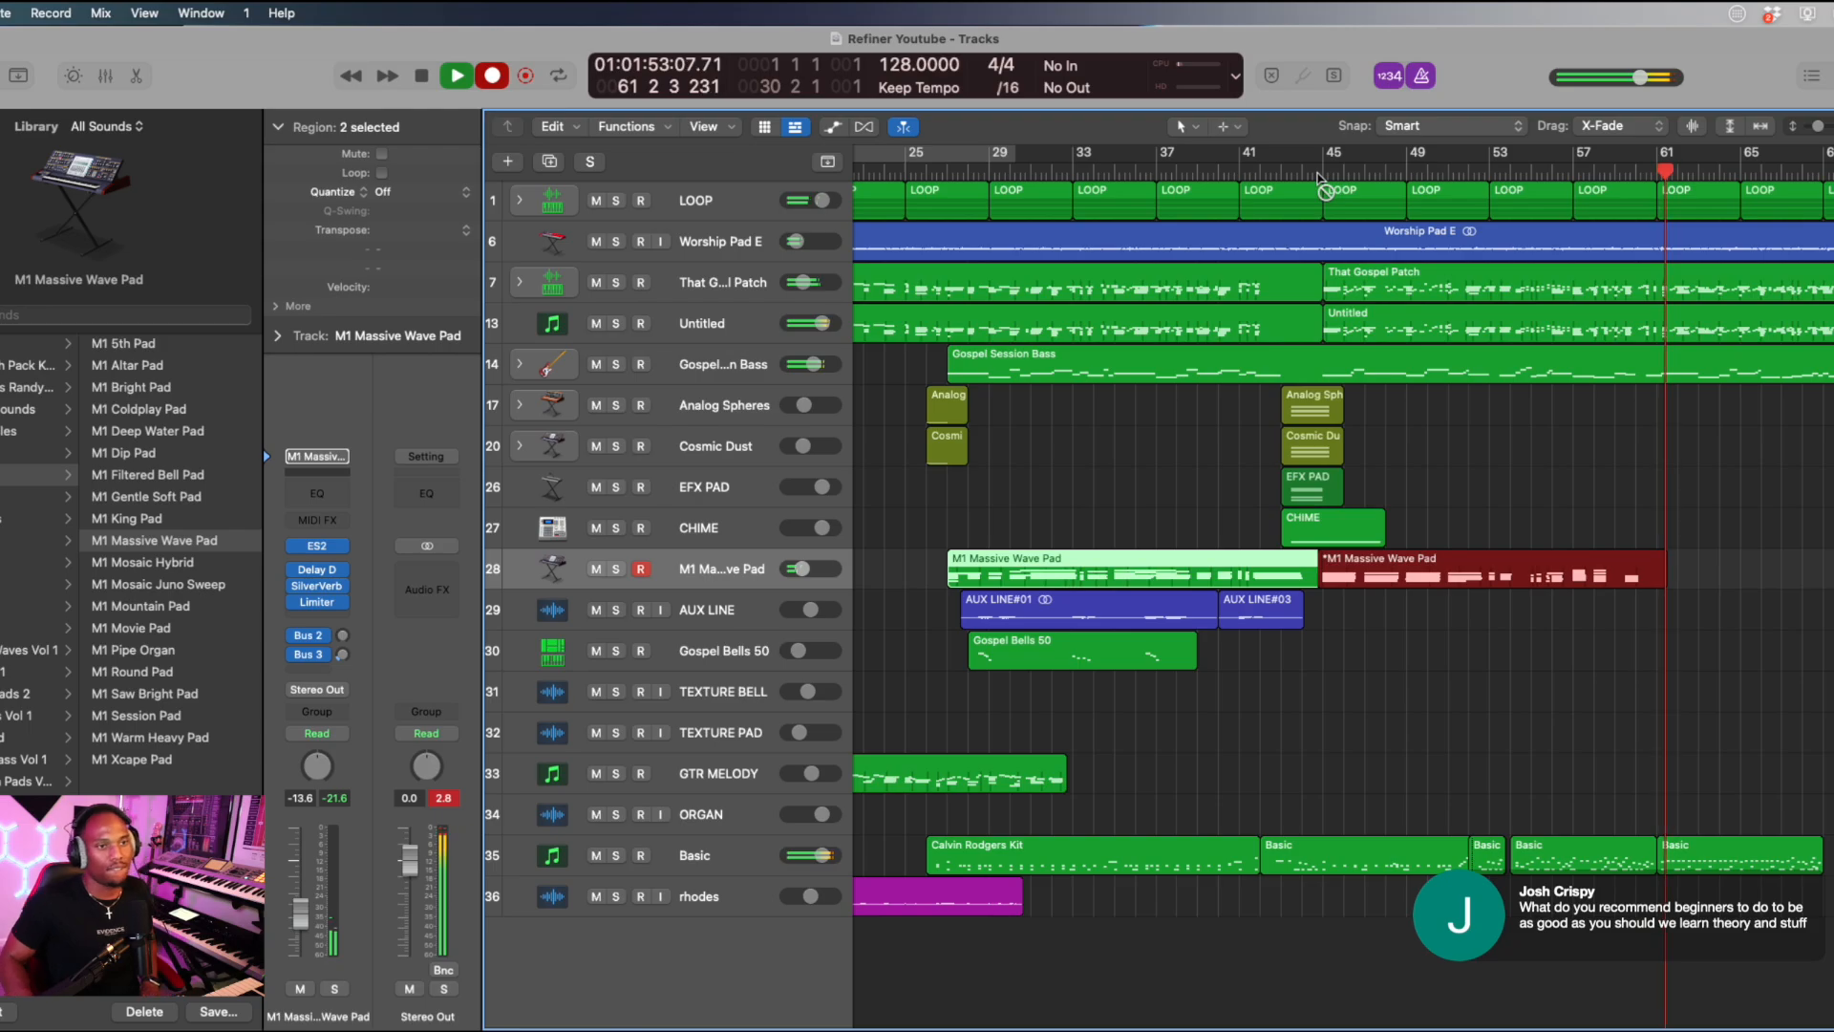
pyautogui.press('space')
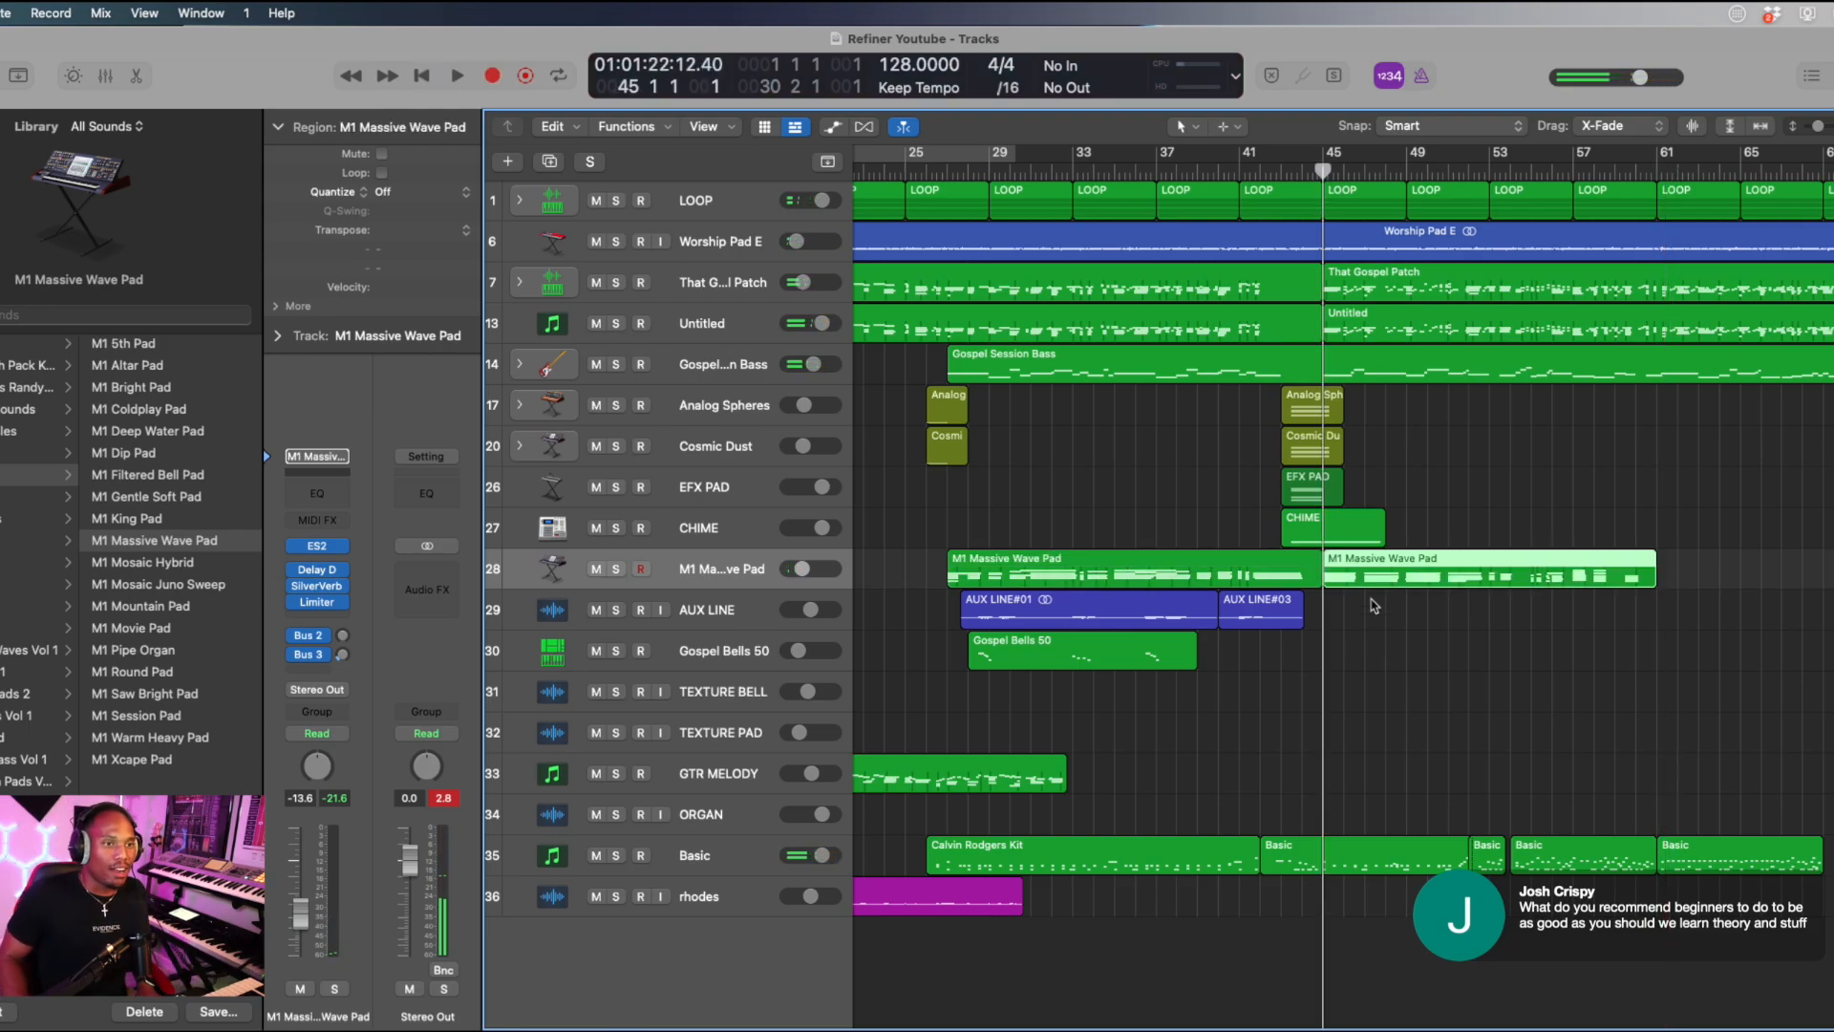
# Select all notes of the new M1 Massive Wave Pad region in the Piano Roll, and close the editor.
pyautogui.doubleClick(1374, 578)
pyautogui.press('super+a')
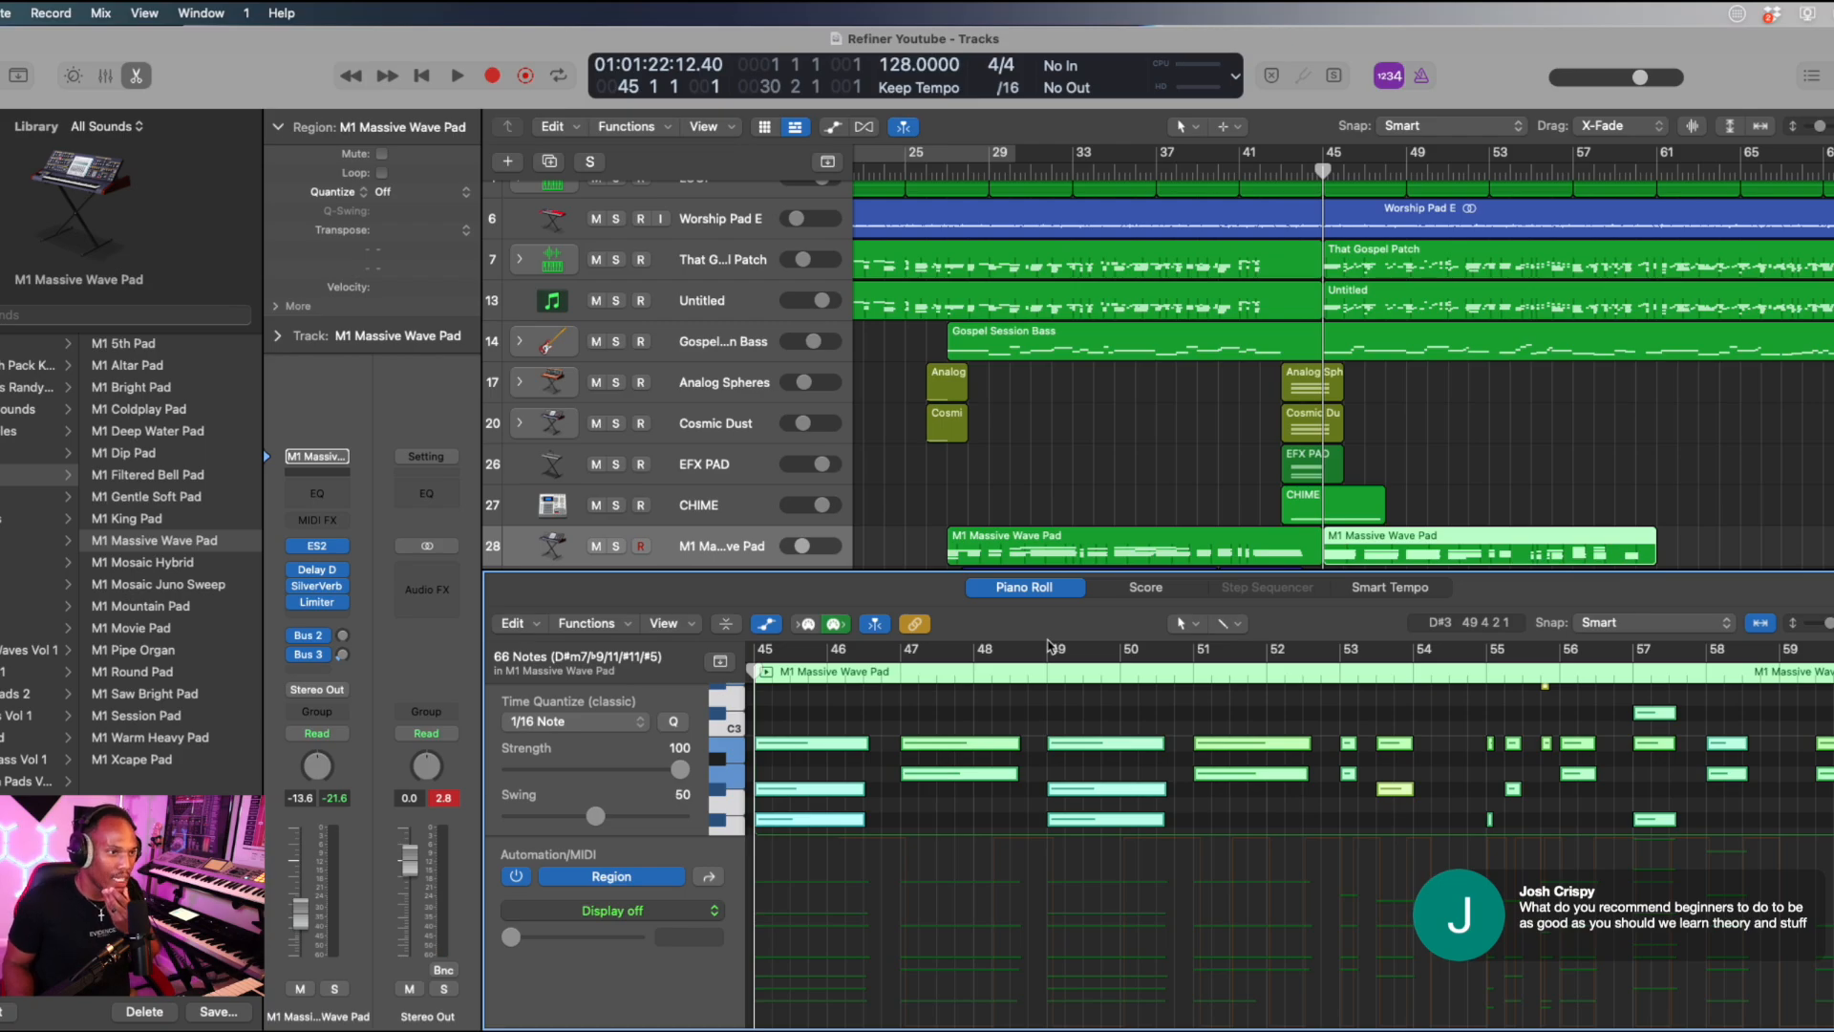
pyautogui.click(138, 79)
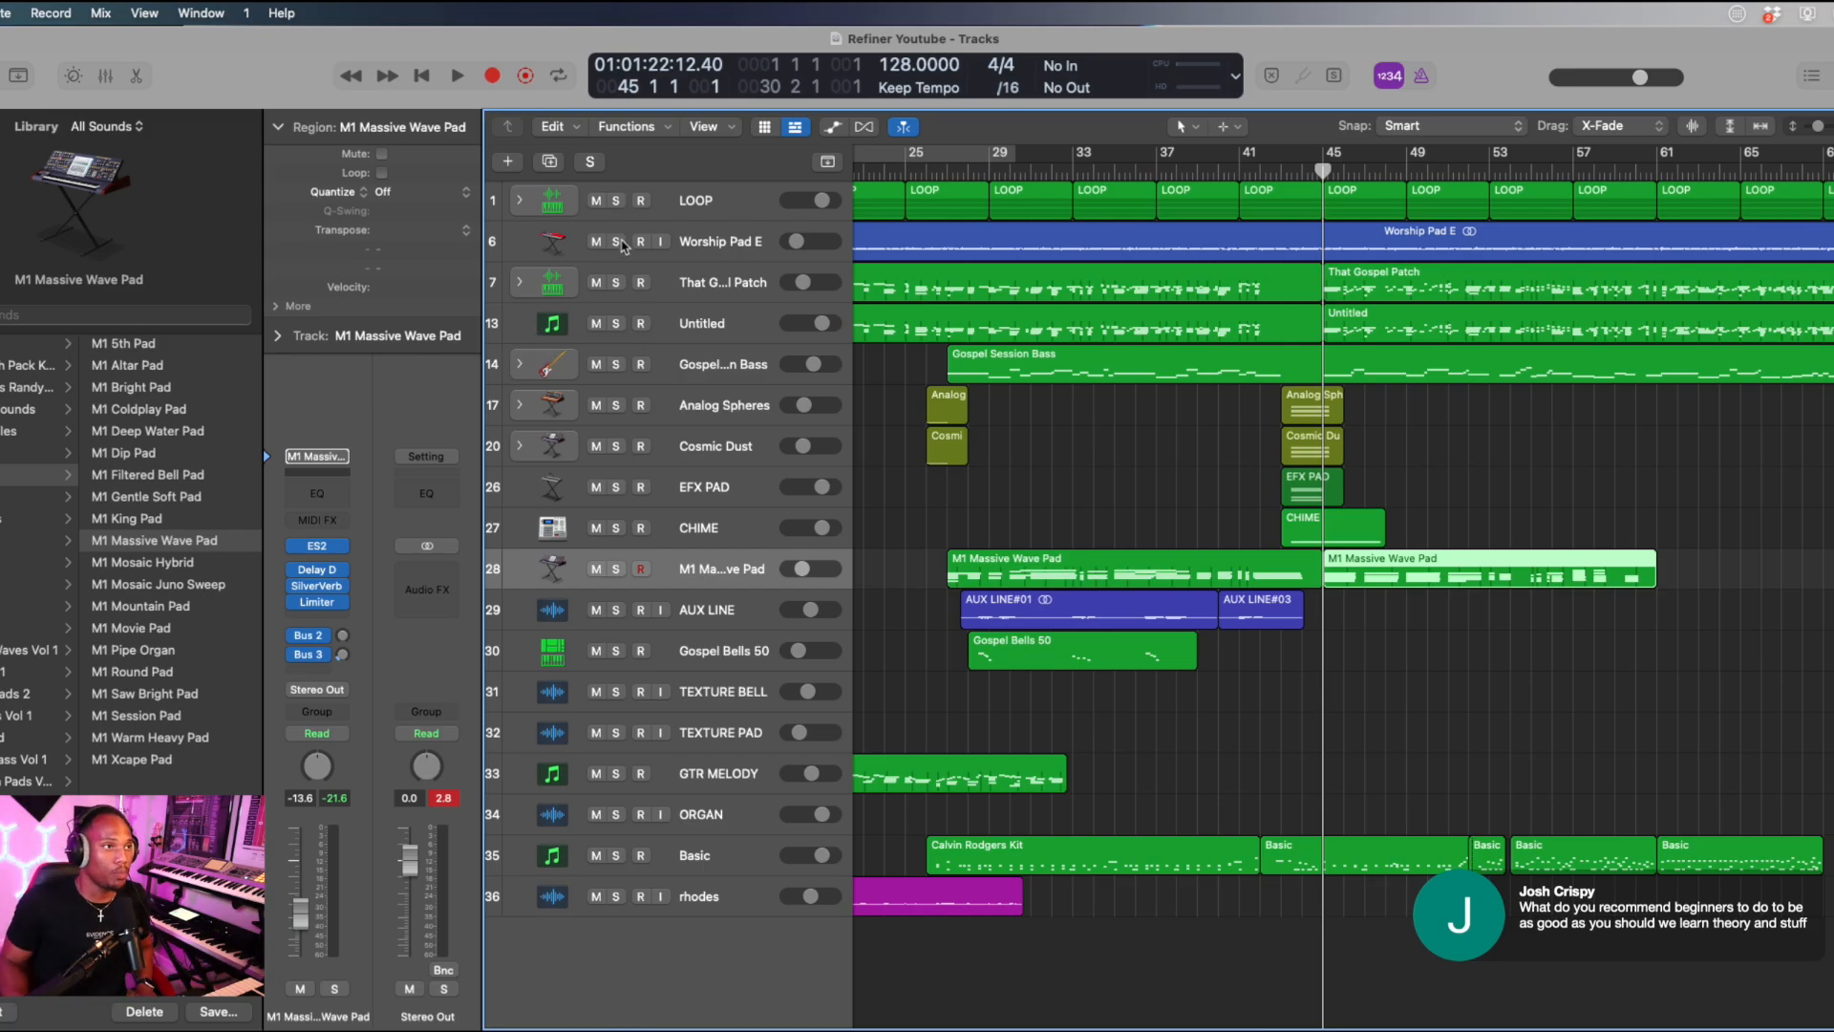
# Solo the Worship Pad E track and play it back from bar 45.
pyautogui.click(616, 241)
pyautogui.press('space')
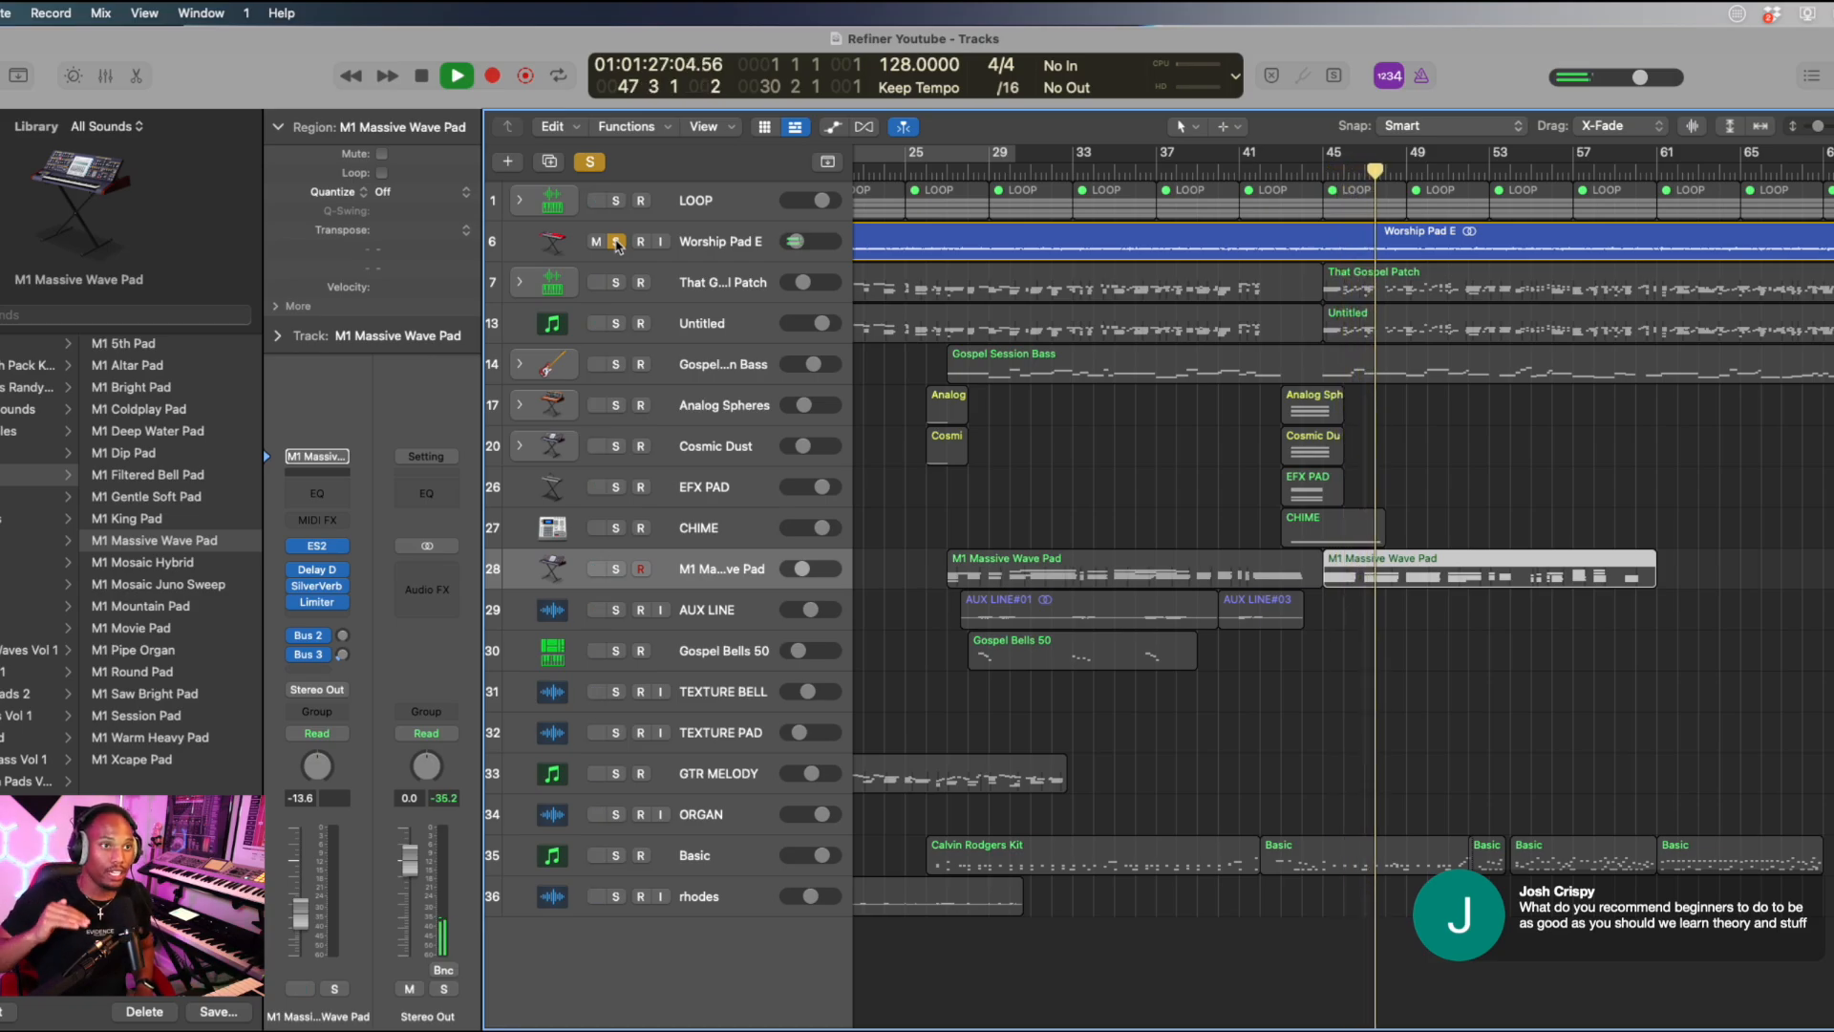
# Unsolo the Worship Pad E track, solo the M1 Massive Wave Pad track and play it back from bar 45.
pyautogui.click(617, 241)
pyautogui.press('space')
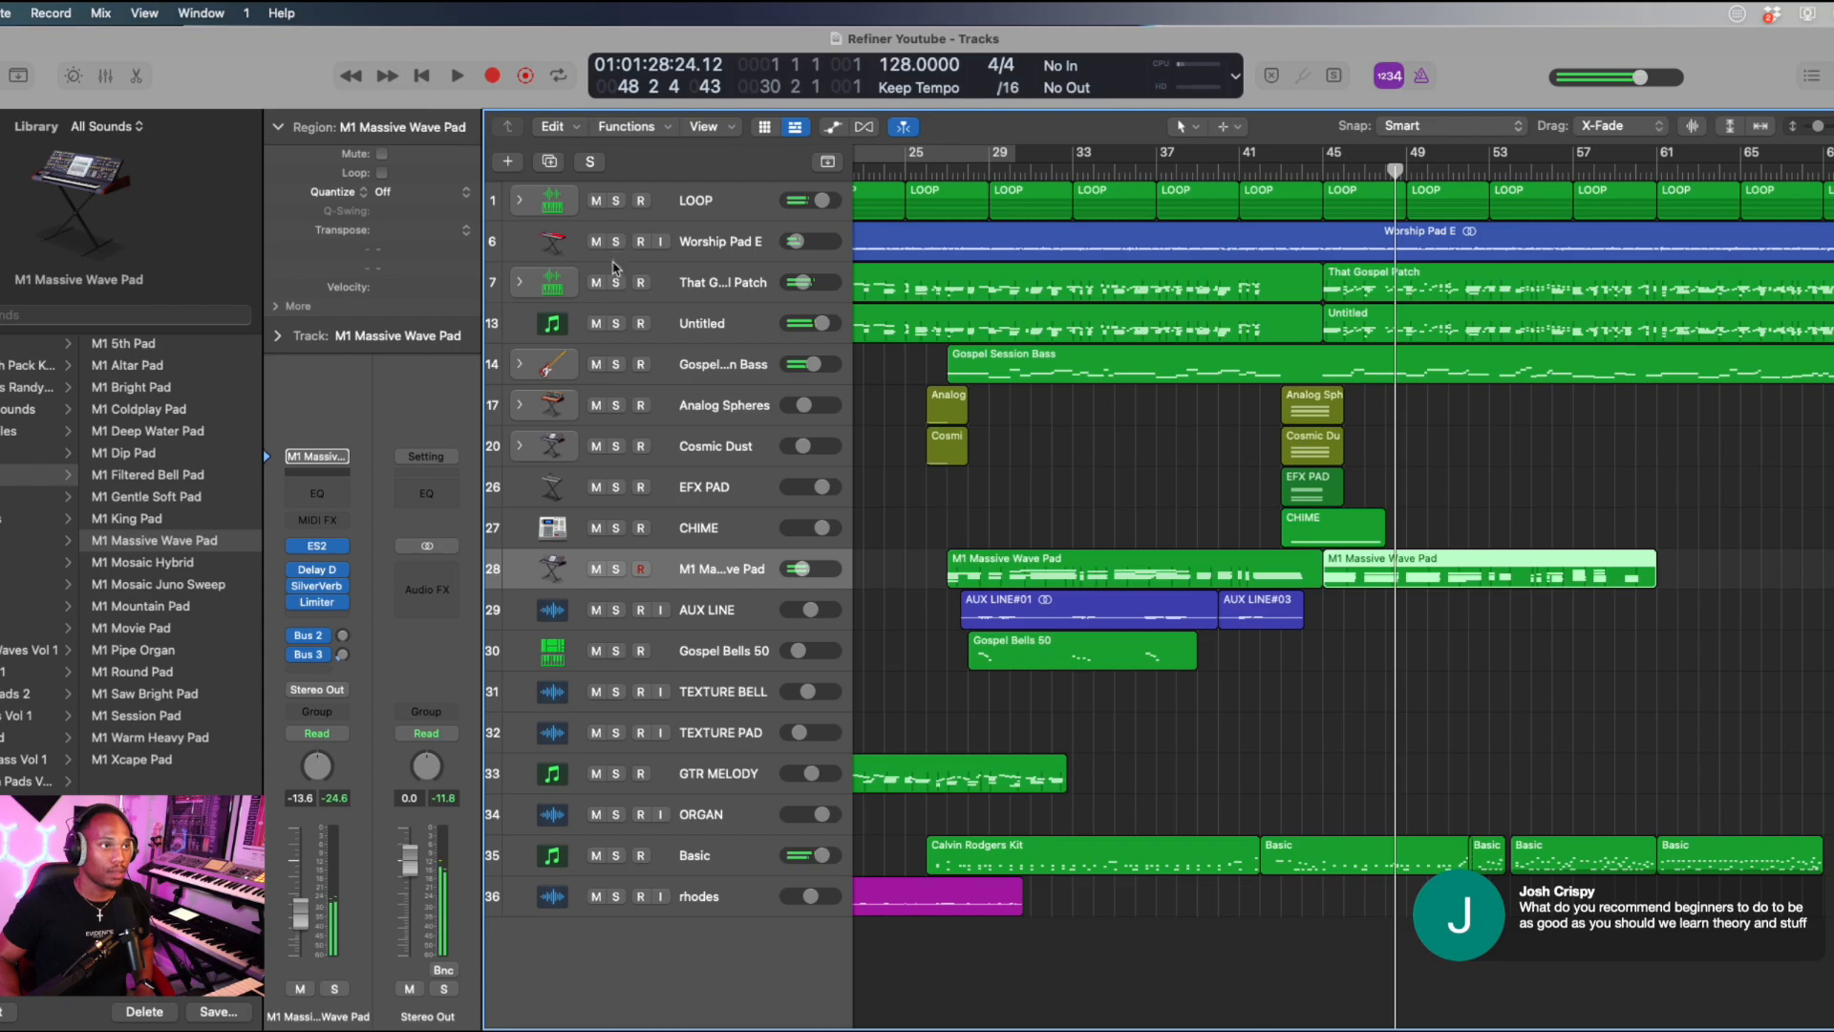
pyautogui.click(617, 283)
pyautogui.click(615, 285)
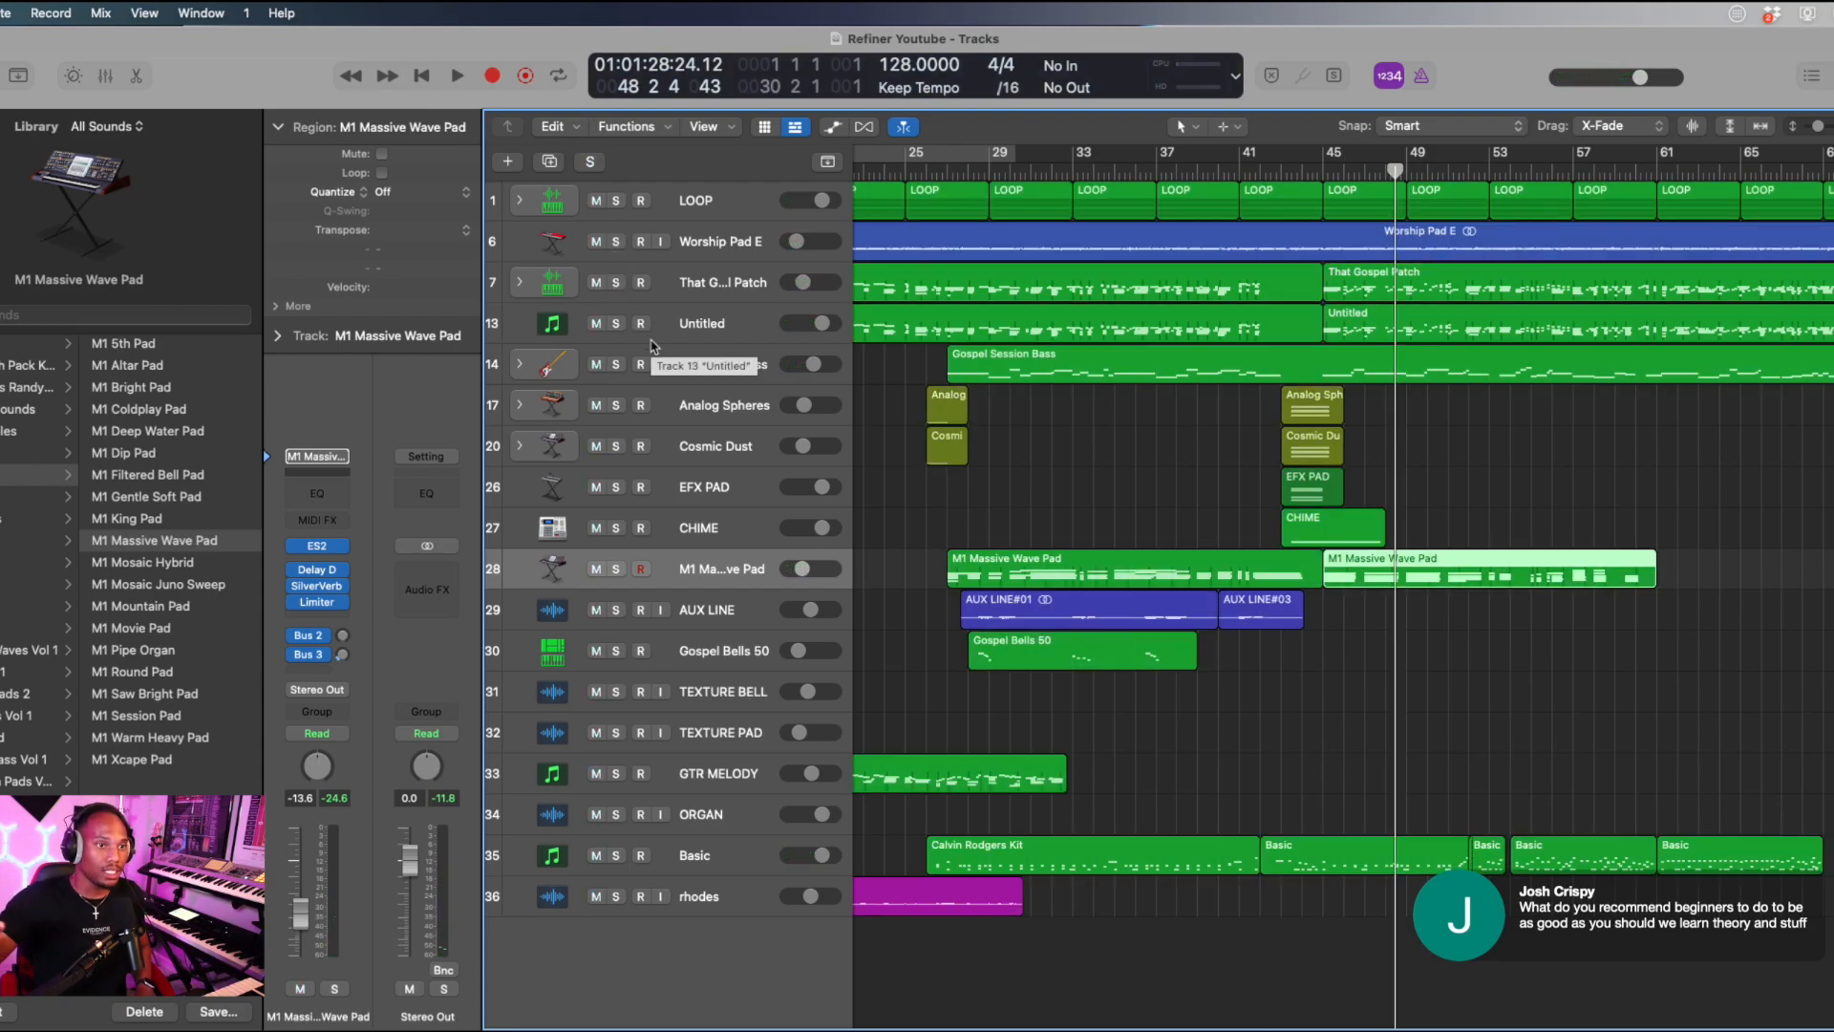
pyautogui.click(617, 570)
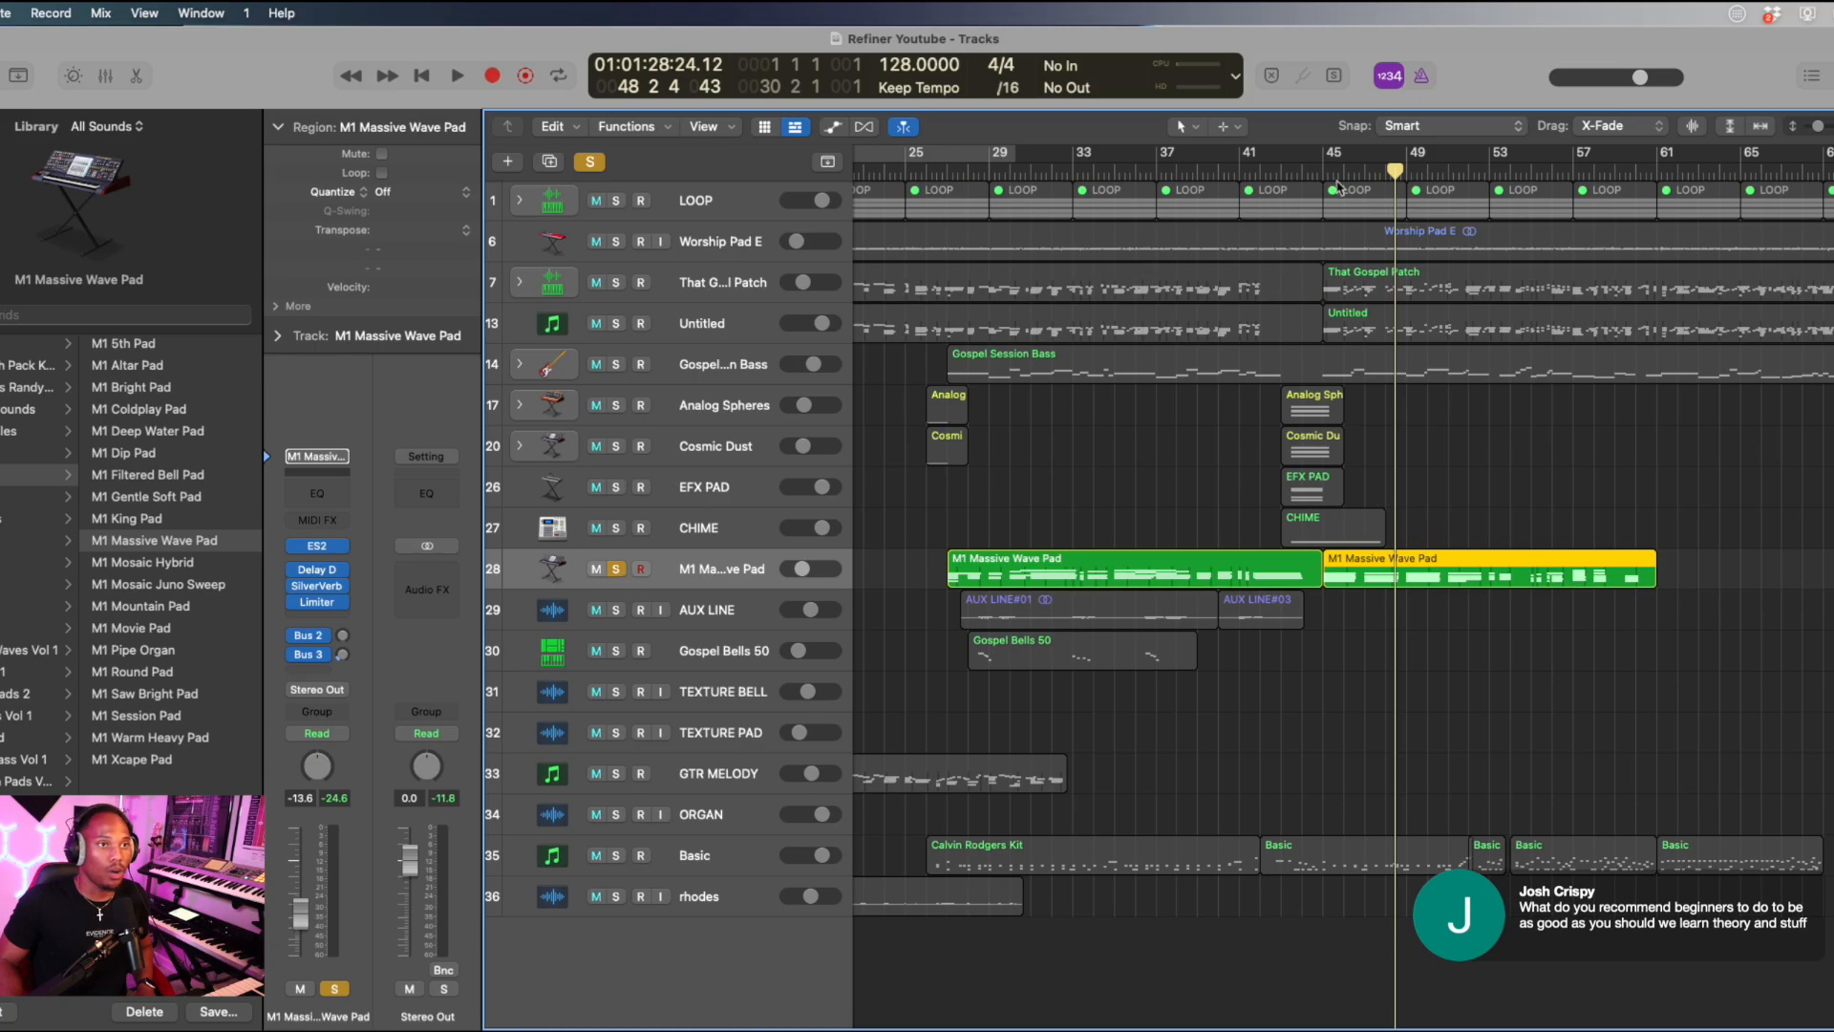
pyautogui.click(1325, 180)
pyautogui.press('space')
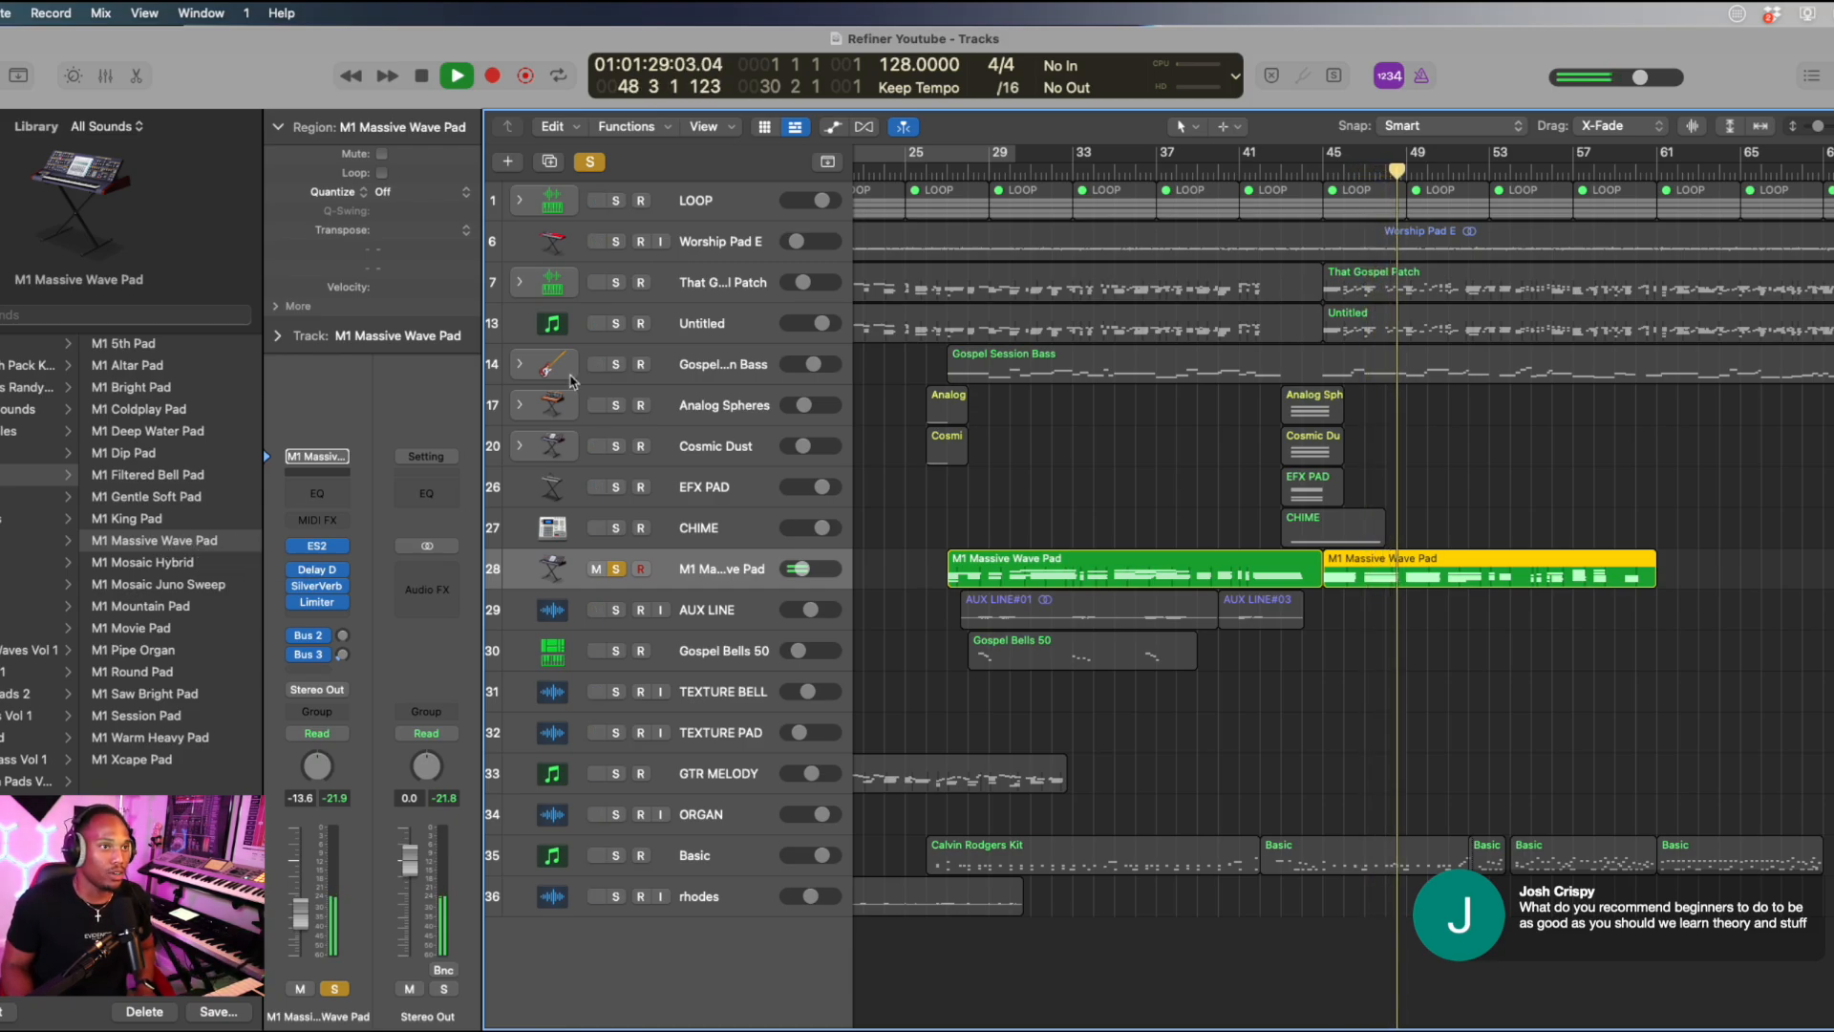
# Add the Untitled, That Gospel Patch and Worship Pad E tracks to the solo, and replay the mix from about bar 43 with all solos cleared.
pyautogui.click(616, 323)
pyautogui.click(616, 282)
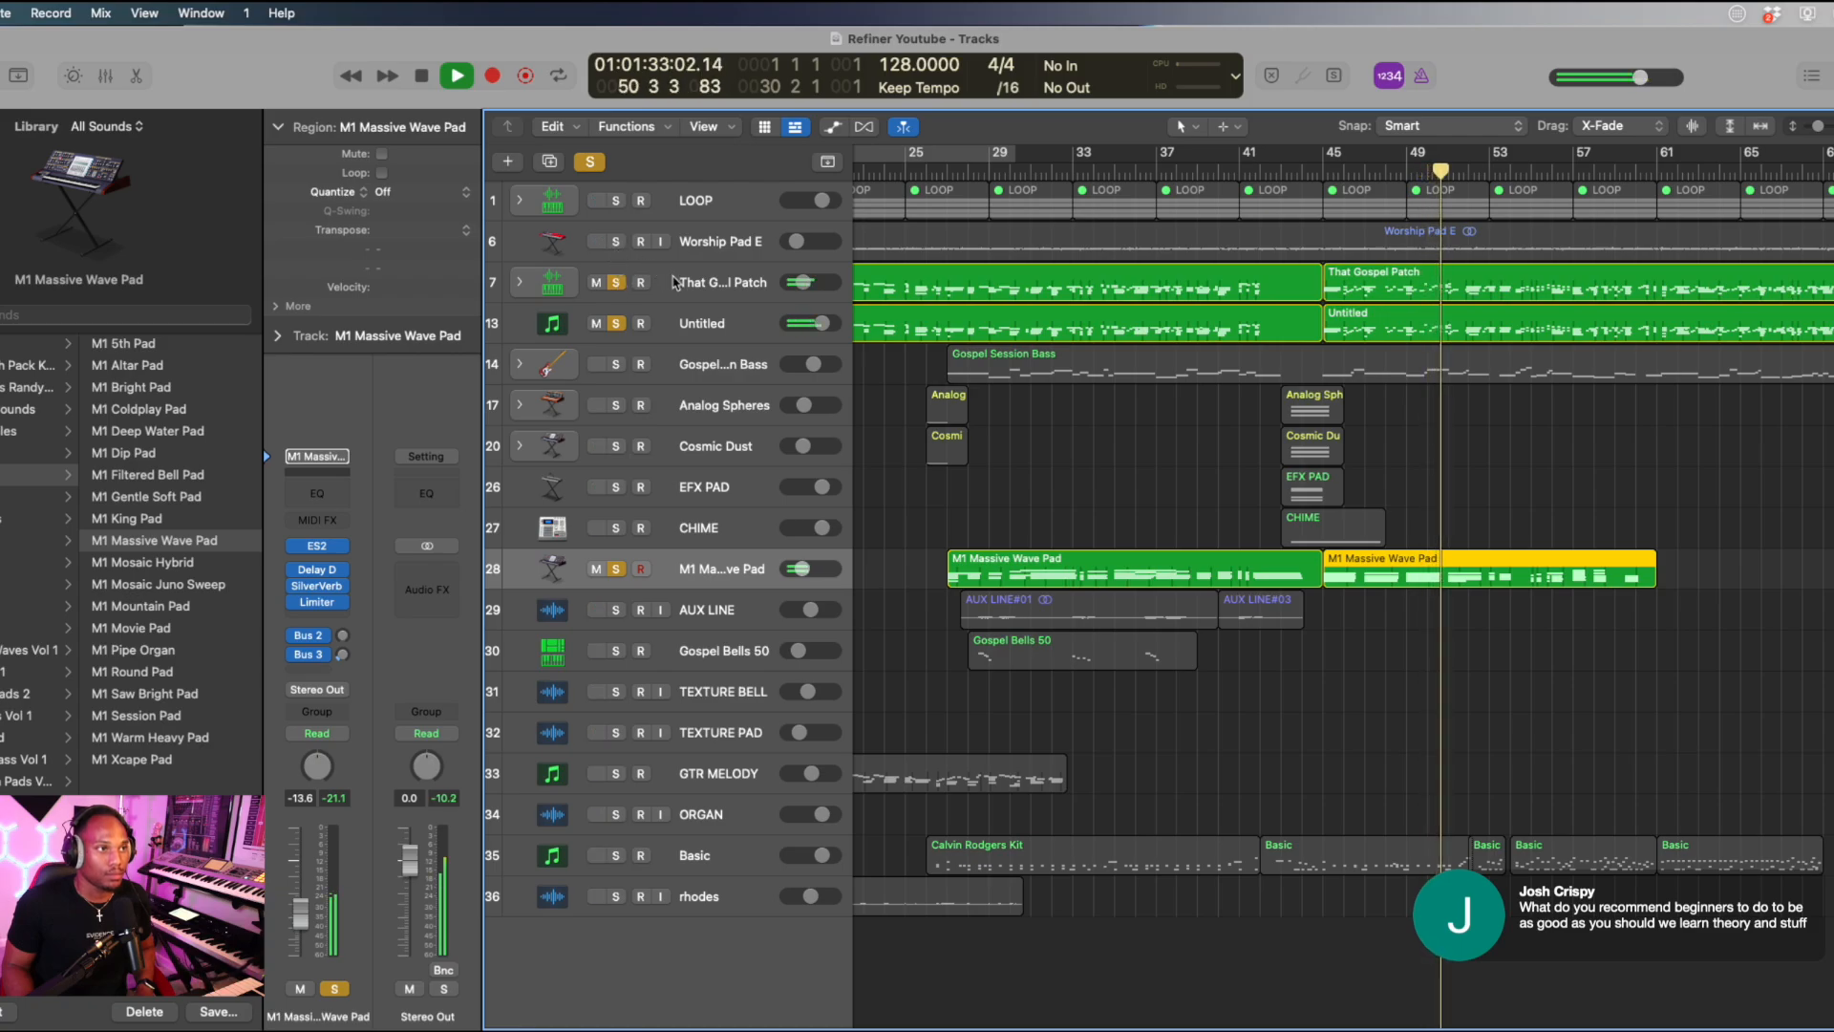
pyautogui.click(674, 283)
pyautogui.click(617, 241)
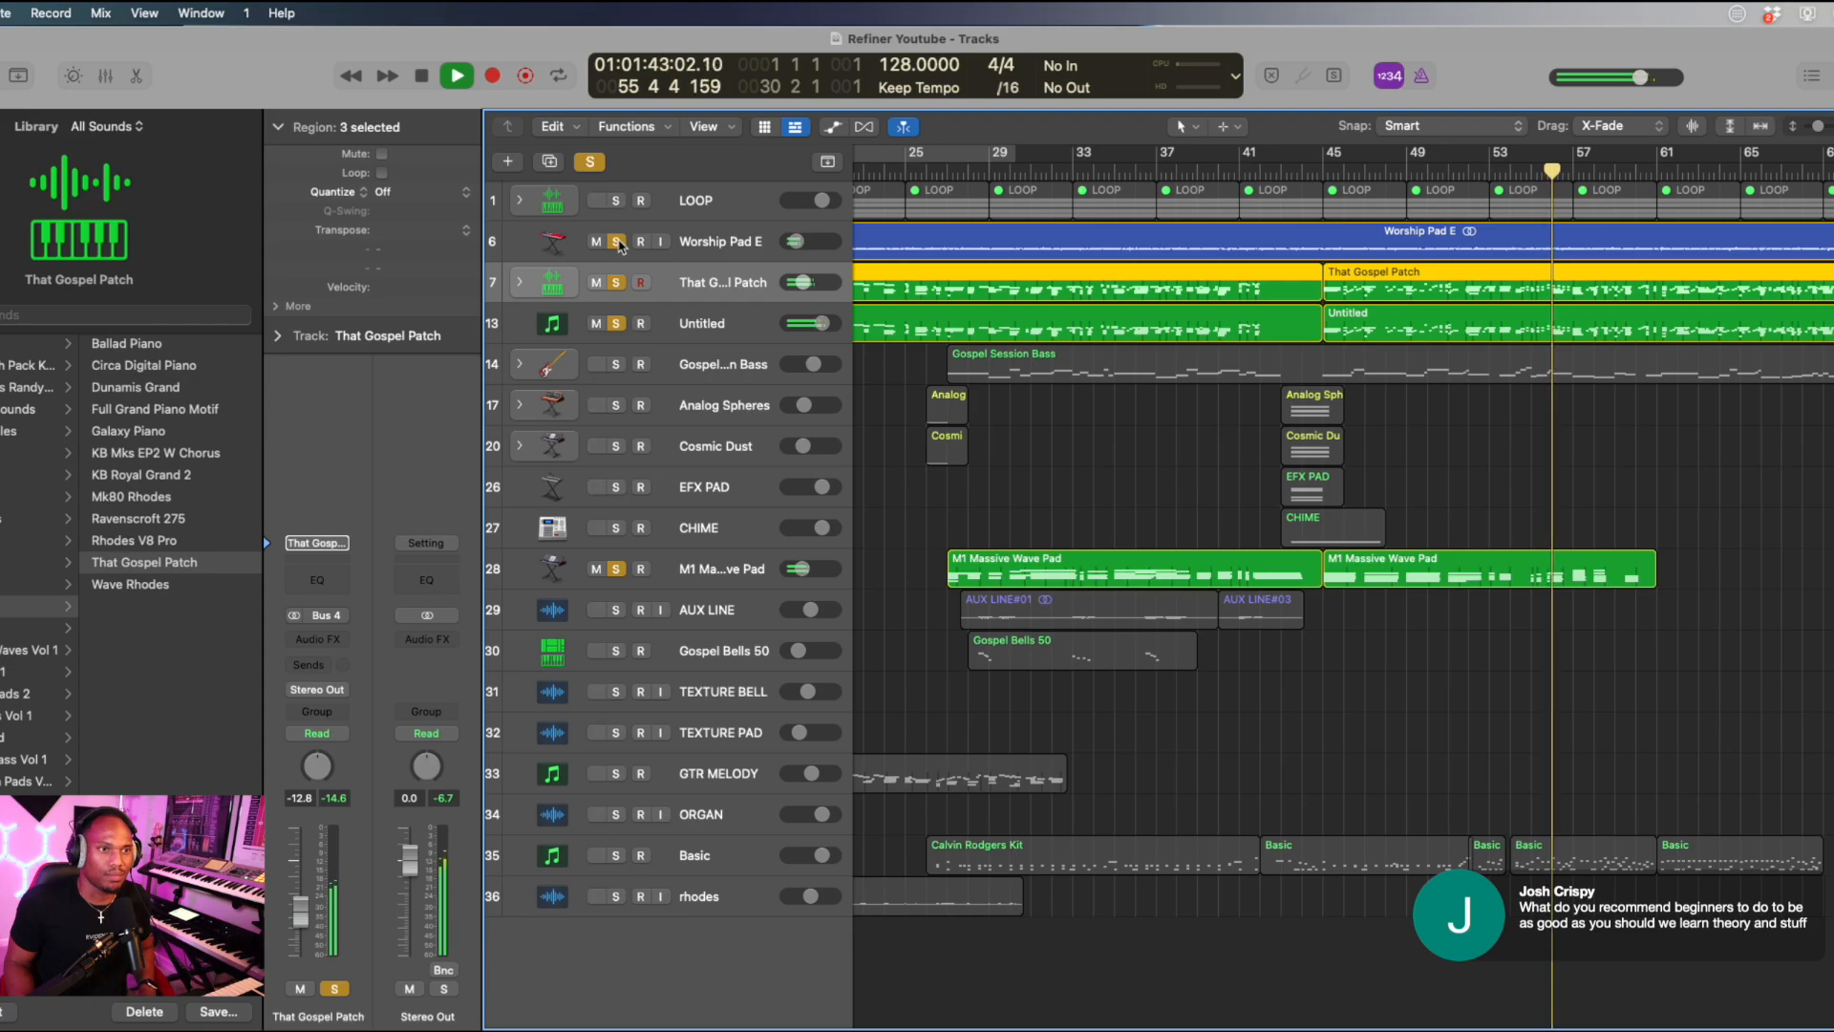
pyautogui.click(589, 162)
pyautogui.click(1279, 172)
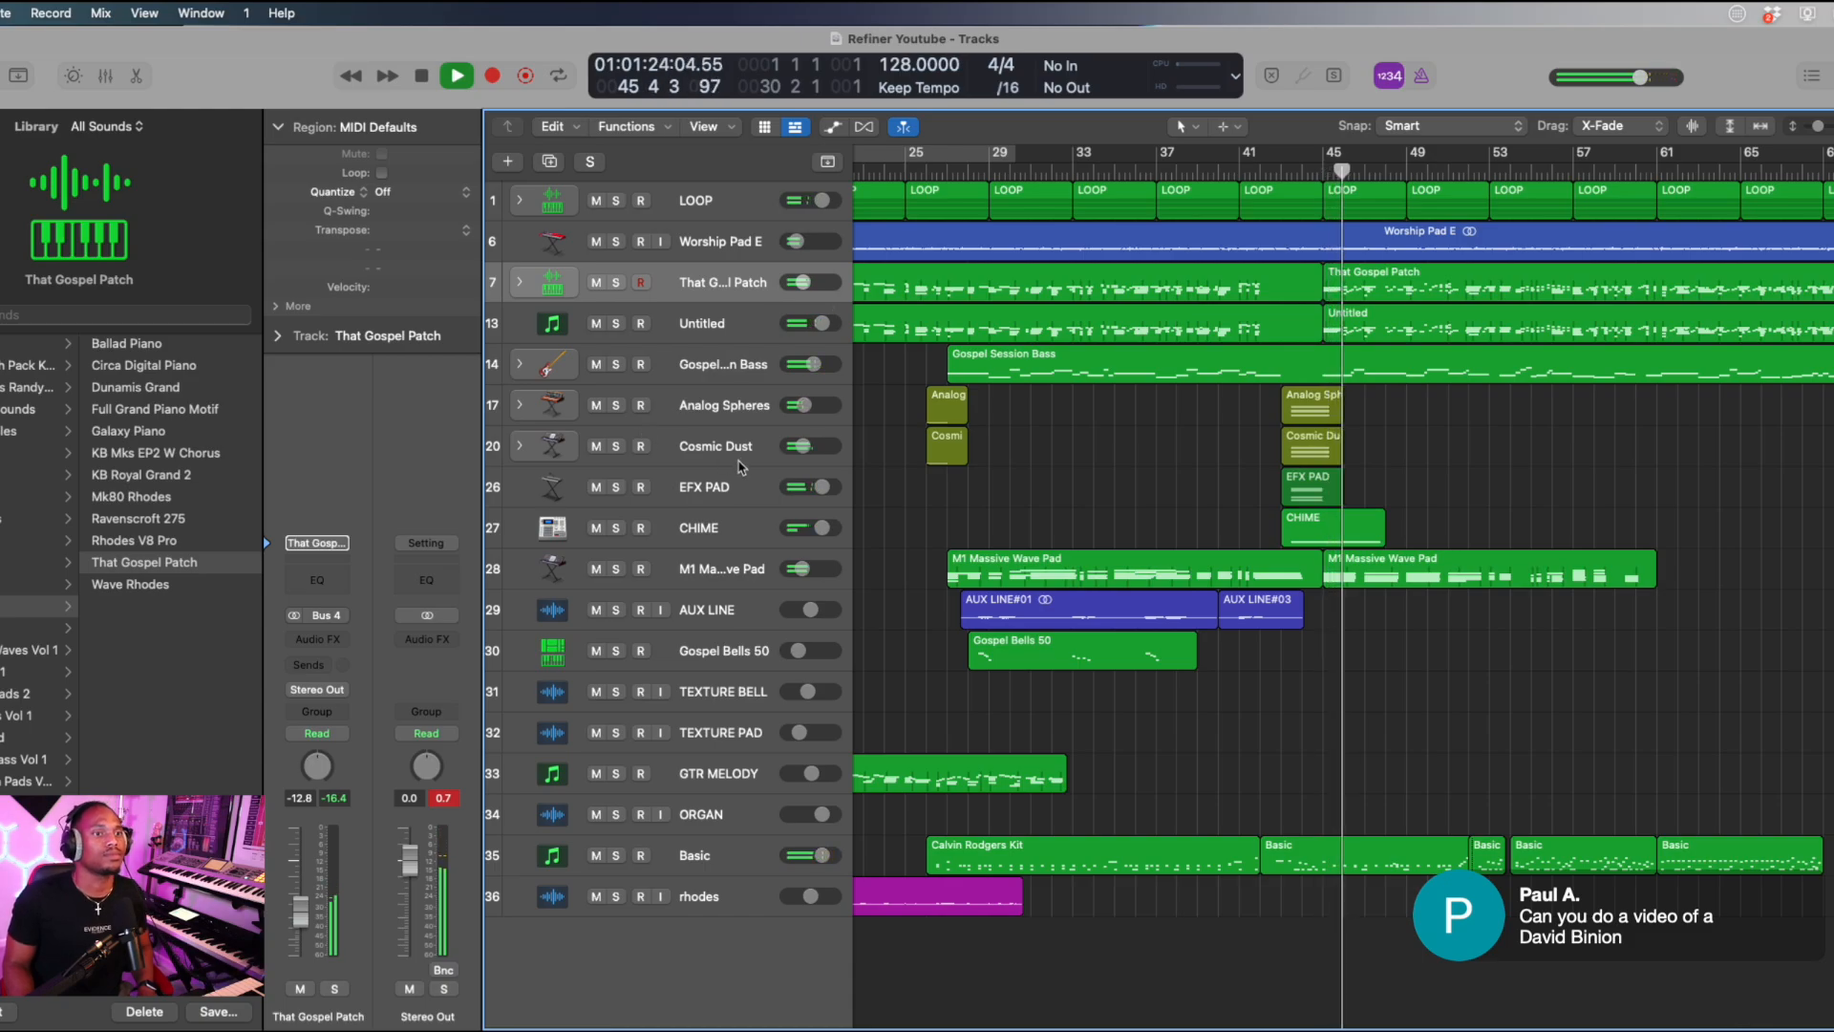
# Record a Gospel Bells 50 part and a matching AUX LINE part over about bars 47 to 50.
pyautogui.click(697, 650)
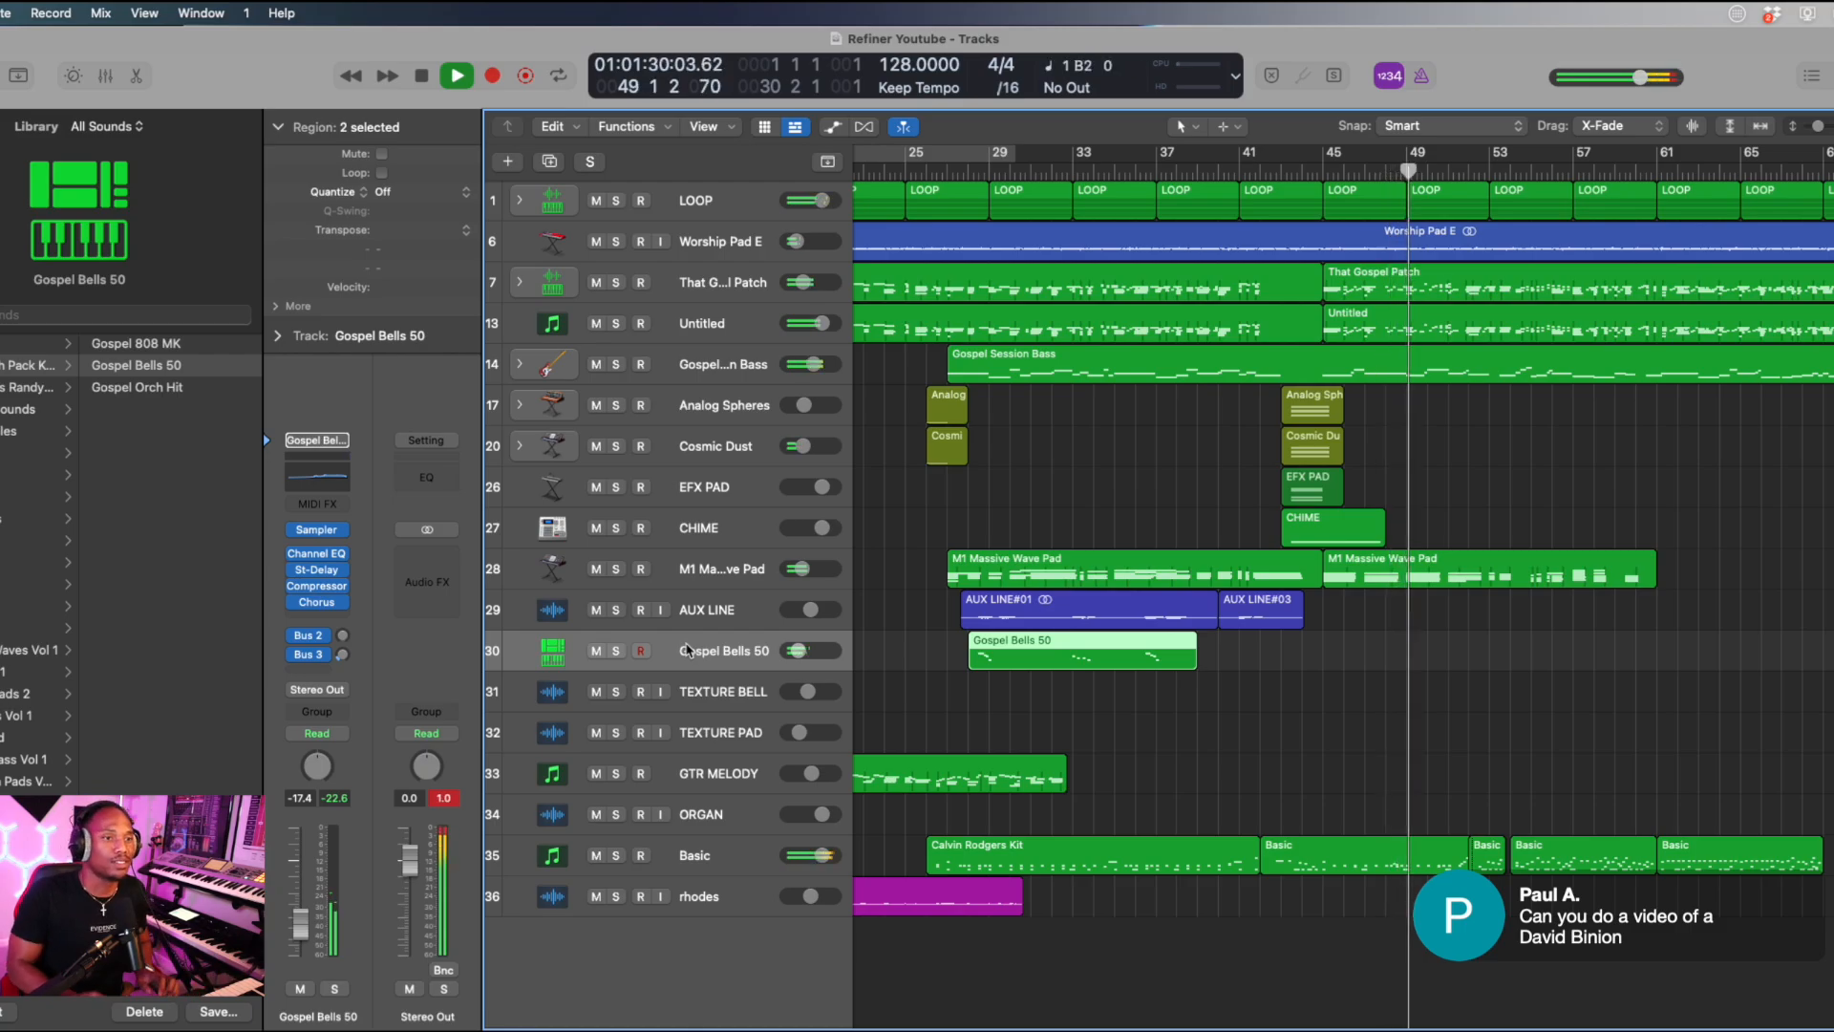
pyautogui.press('space')
pyautogui.click(1329, 172)
pyautogui.press('r')
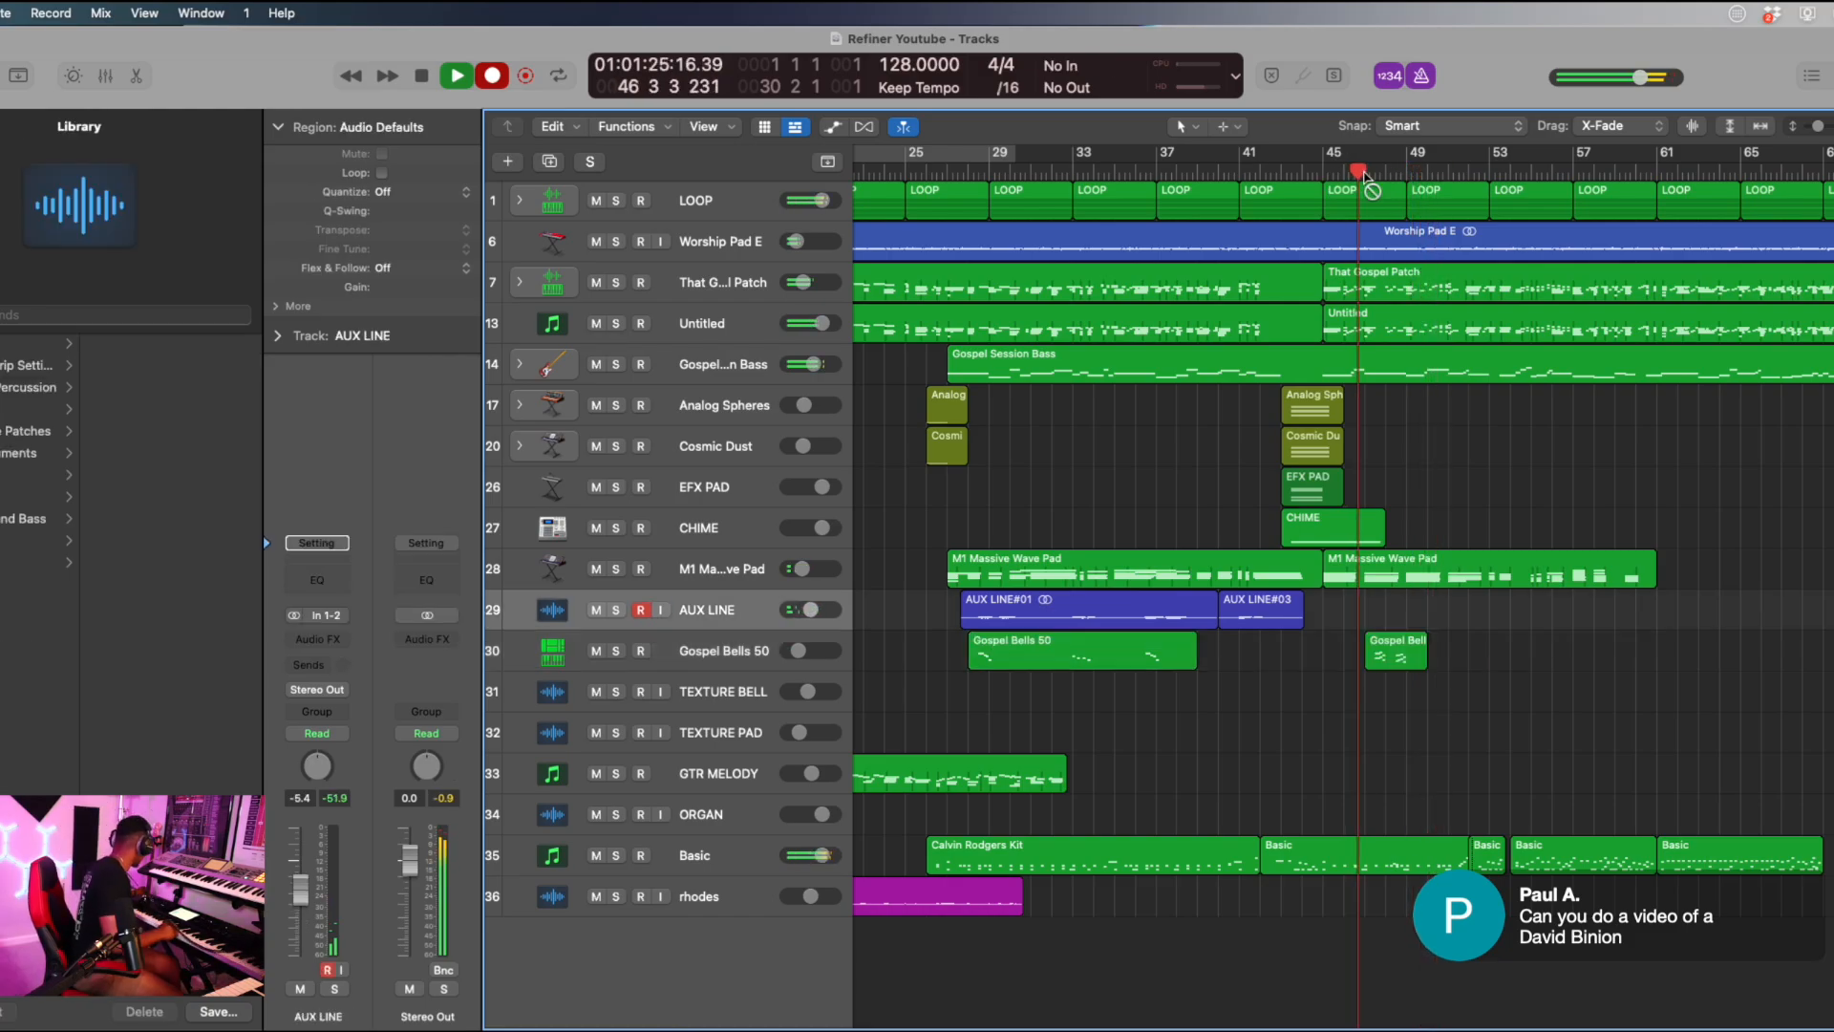
pyautogui.press('r')
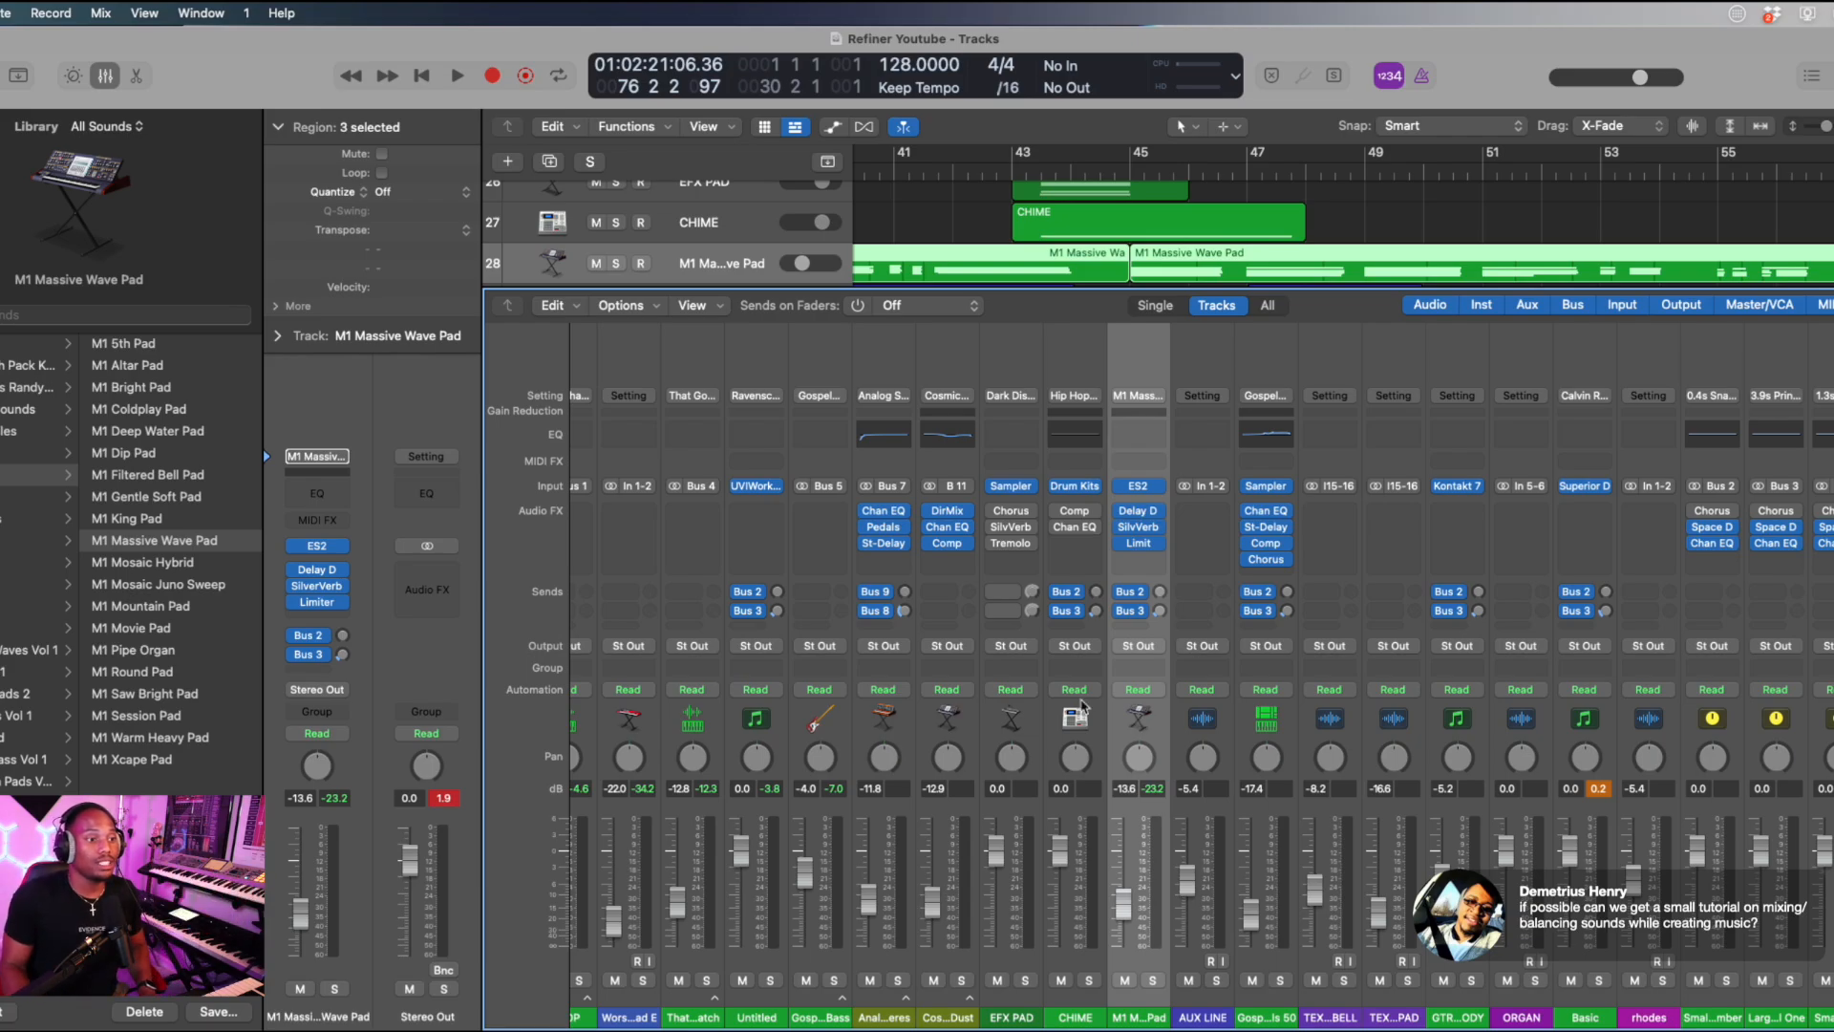
# Look over the channel strips in the Mixer, close it, and play back the section around bar 45.
pyautogui.hscroll(-2, 888, 626)
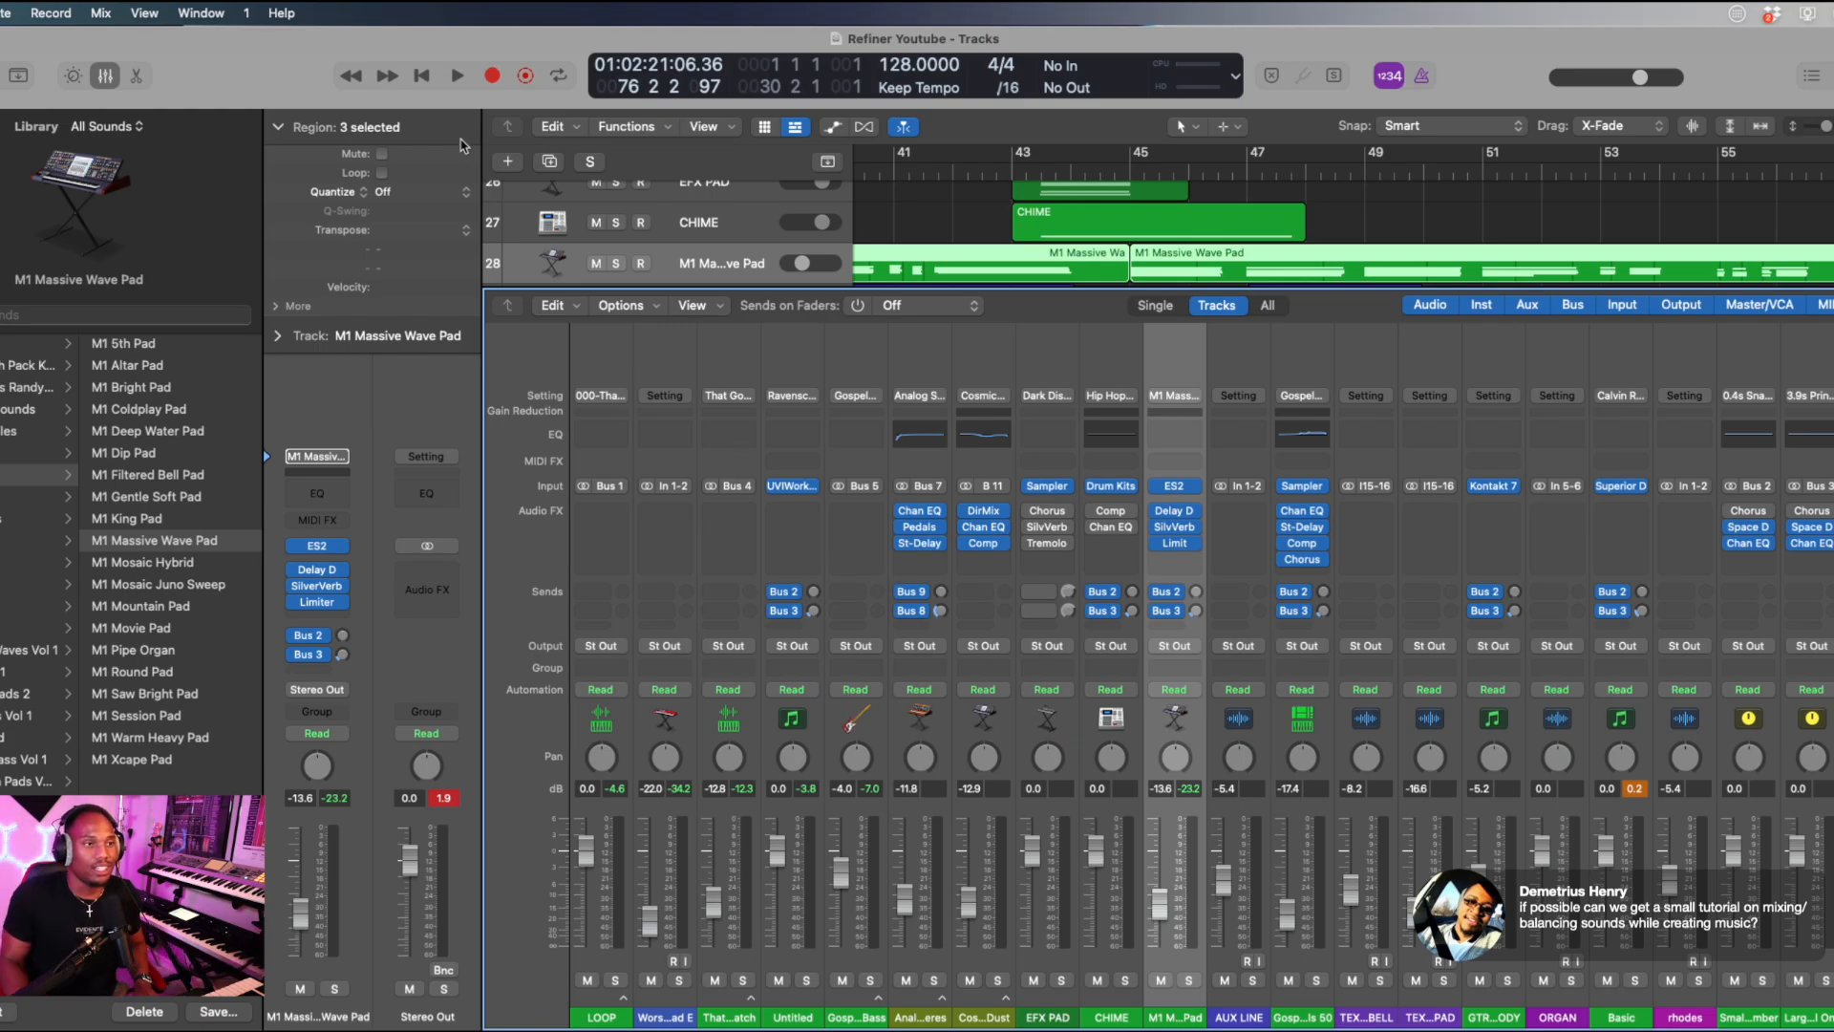
pyautogui.press('x')
pyautogui.press('space')
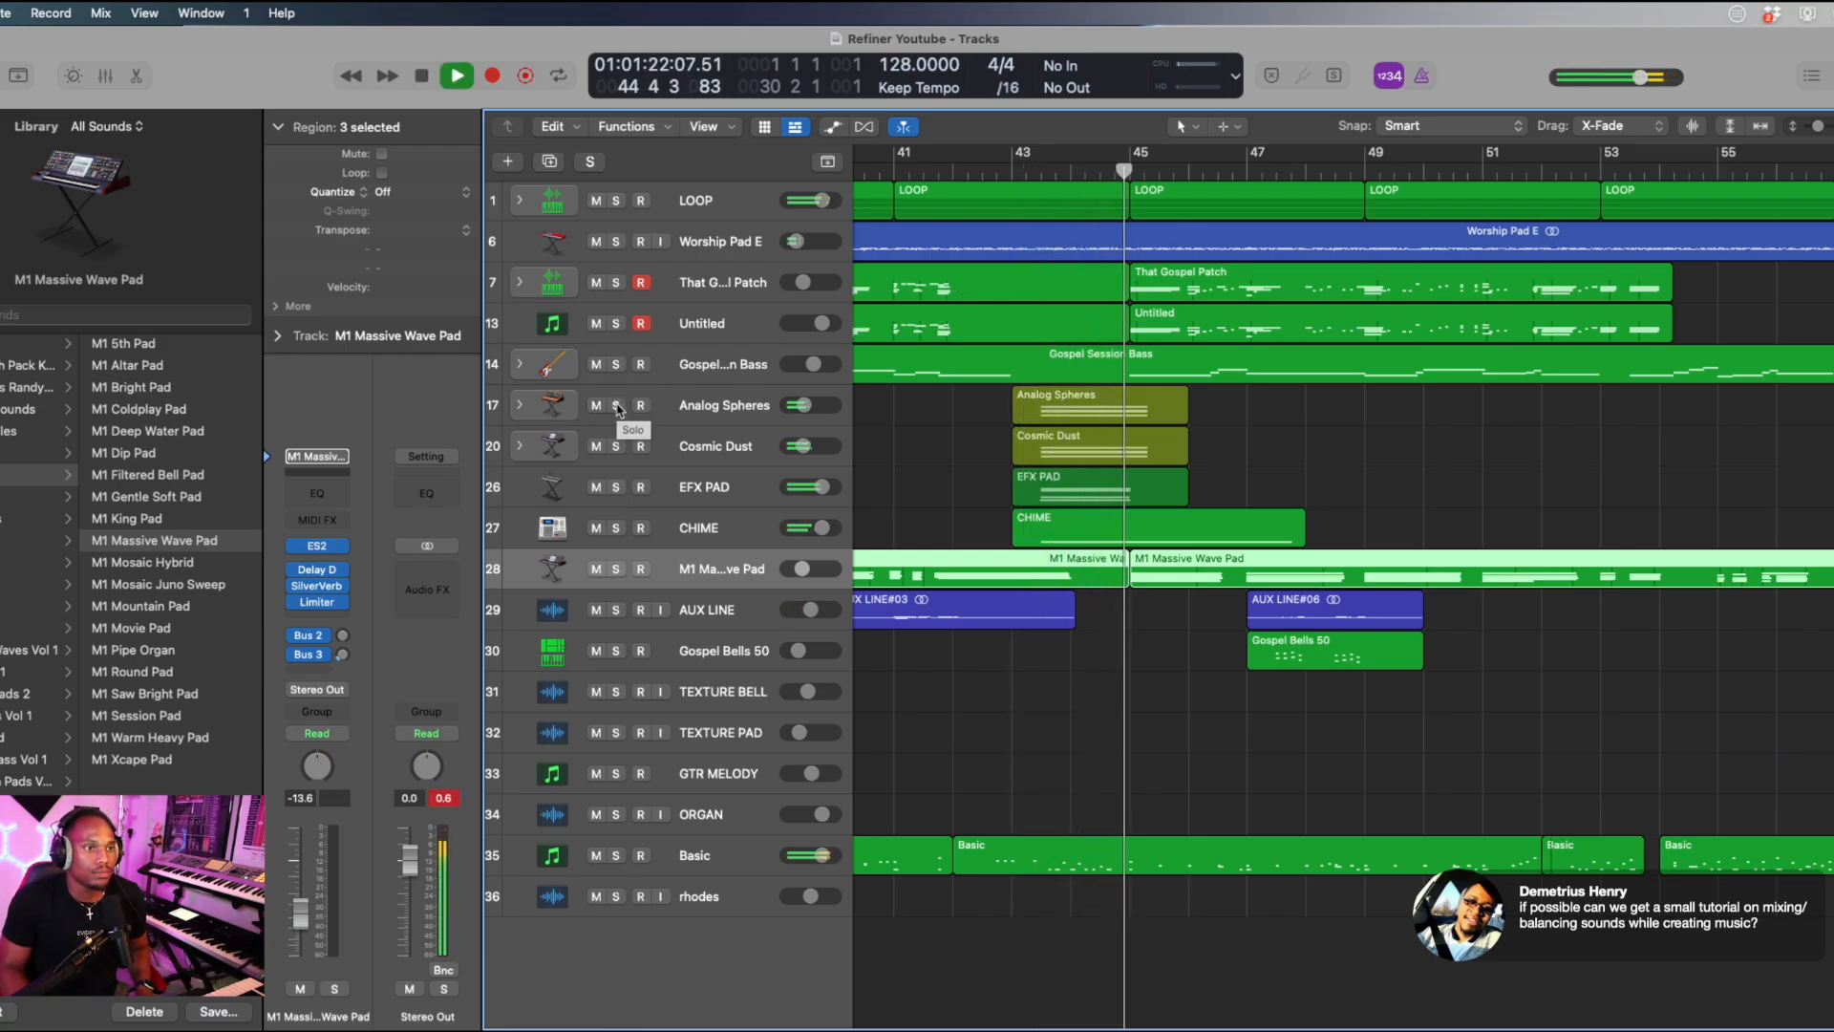
pyautogui.press('space')
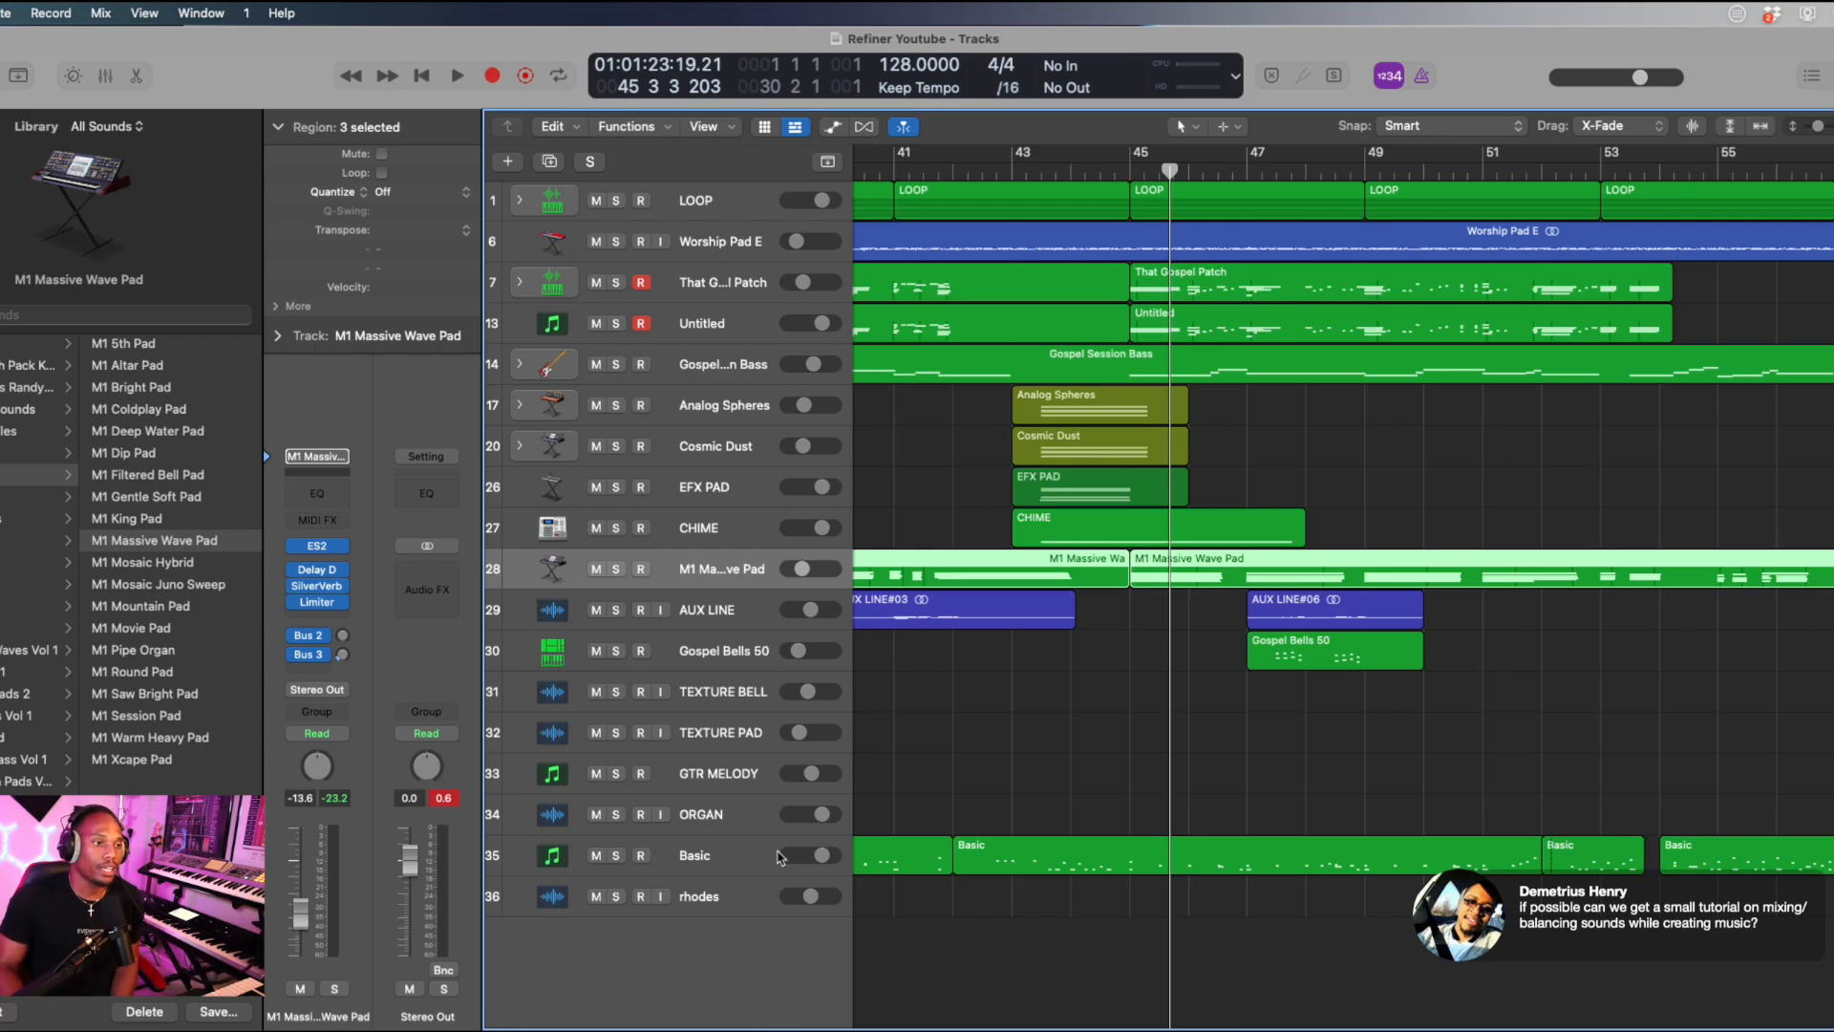
pyautogui.click(781, 857)
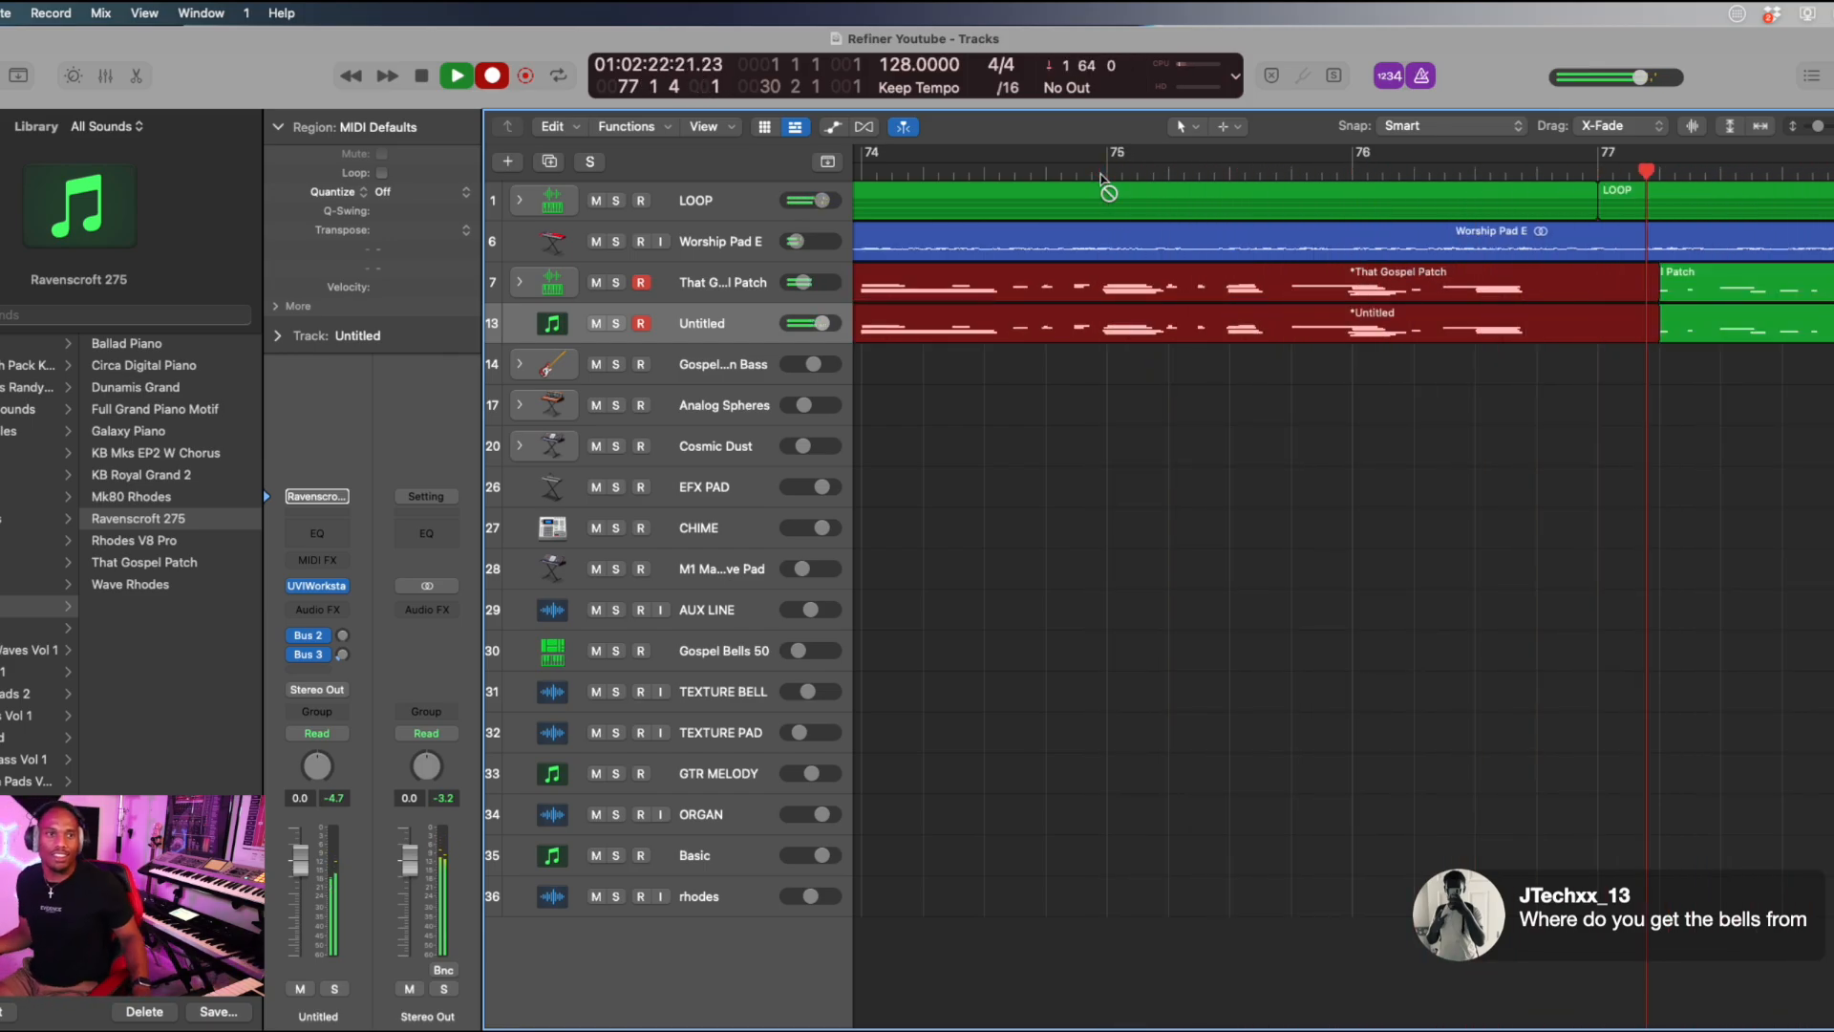
# Record keys on That Gospel Patch and Untitled from bar 72 to 77, and Gospel Session Bass from bar 53 to about bar 77.
pyautogui.press('space')
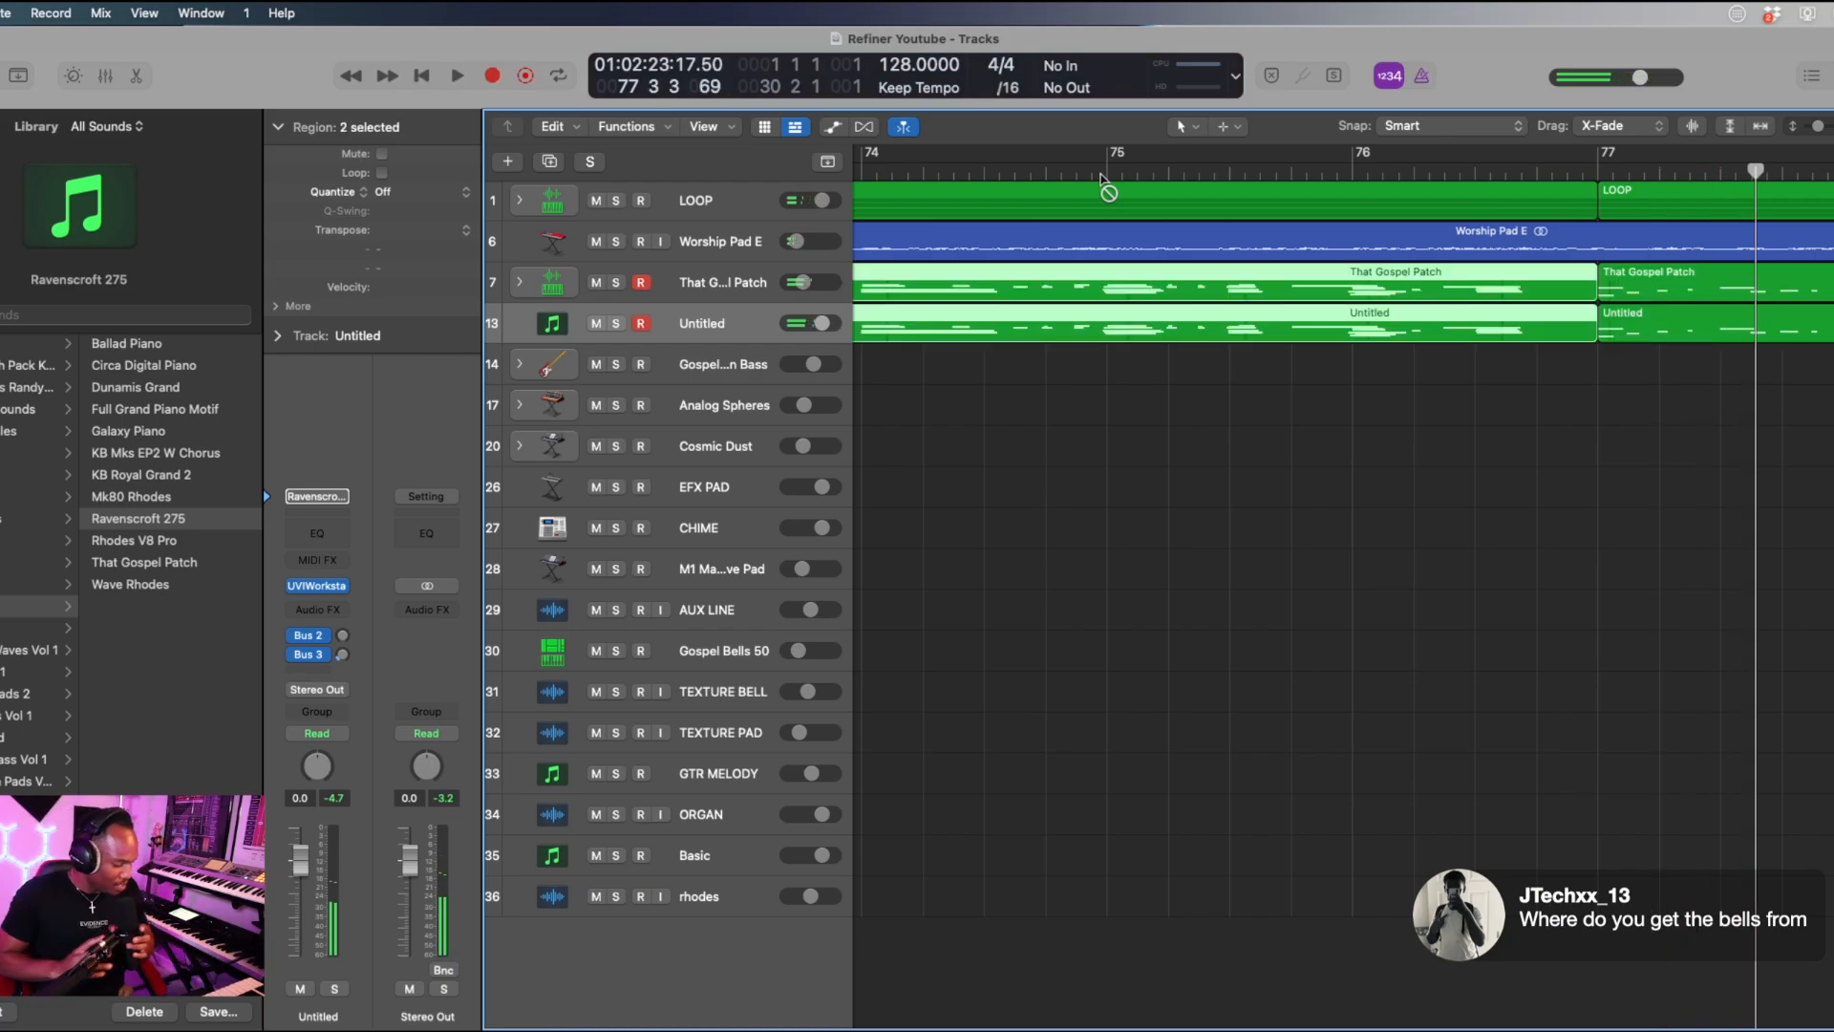
pyautogui.scroll(-10, 1010, 255)
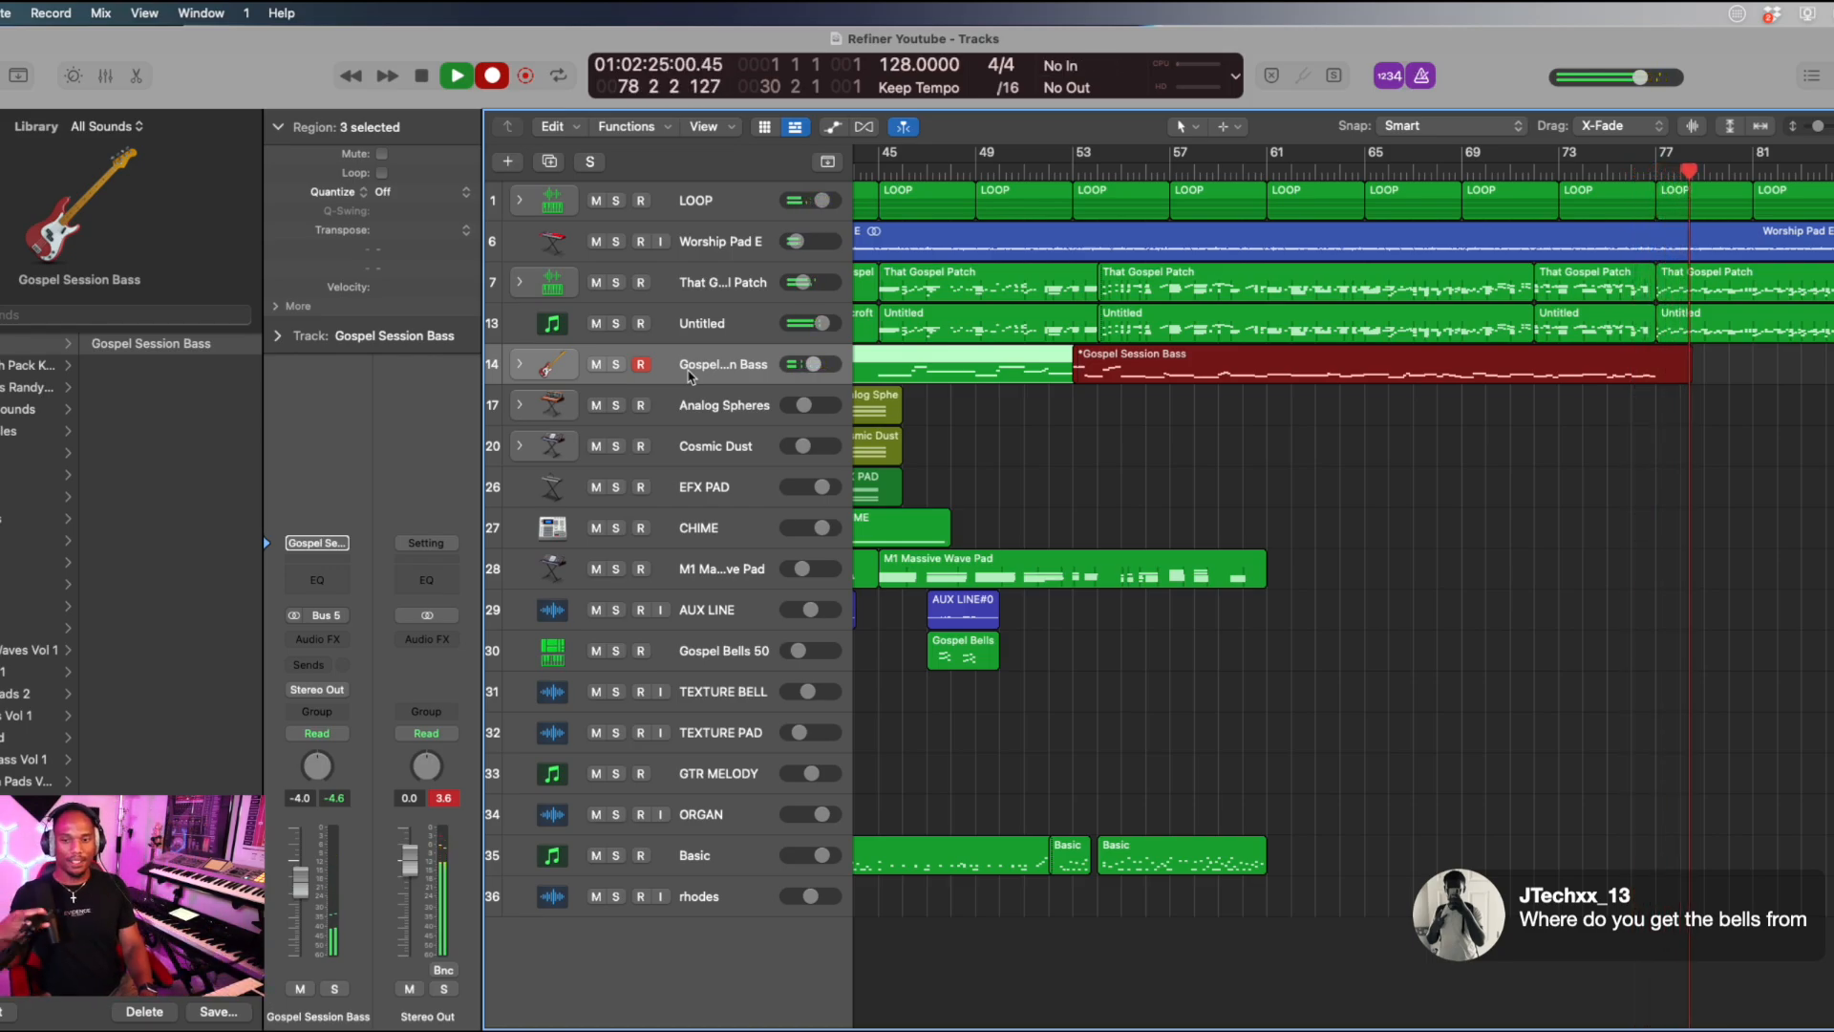
pyautogui.press('space')
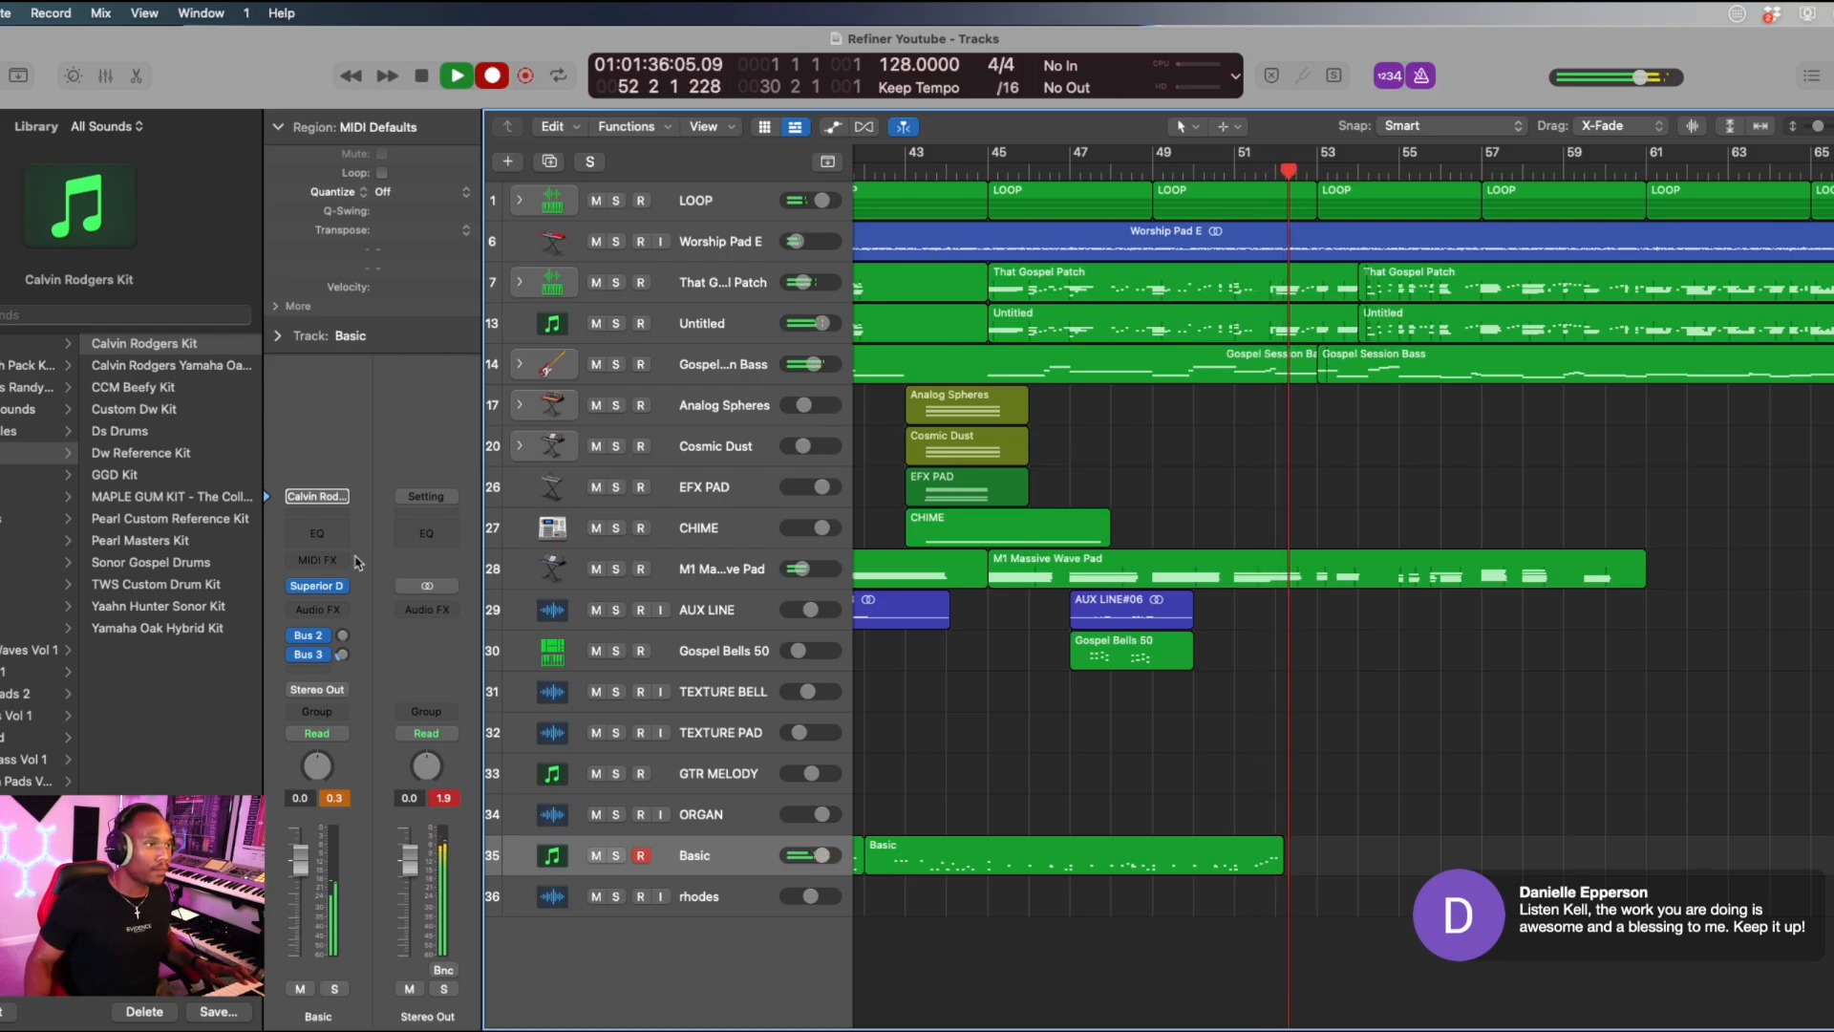
# Record a drum part on the Basic track from bar 53 to about bar 115, viewing and closing its Superior Drummer window.
pyautogui.click(318, 586)
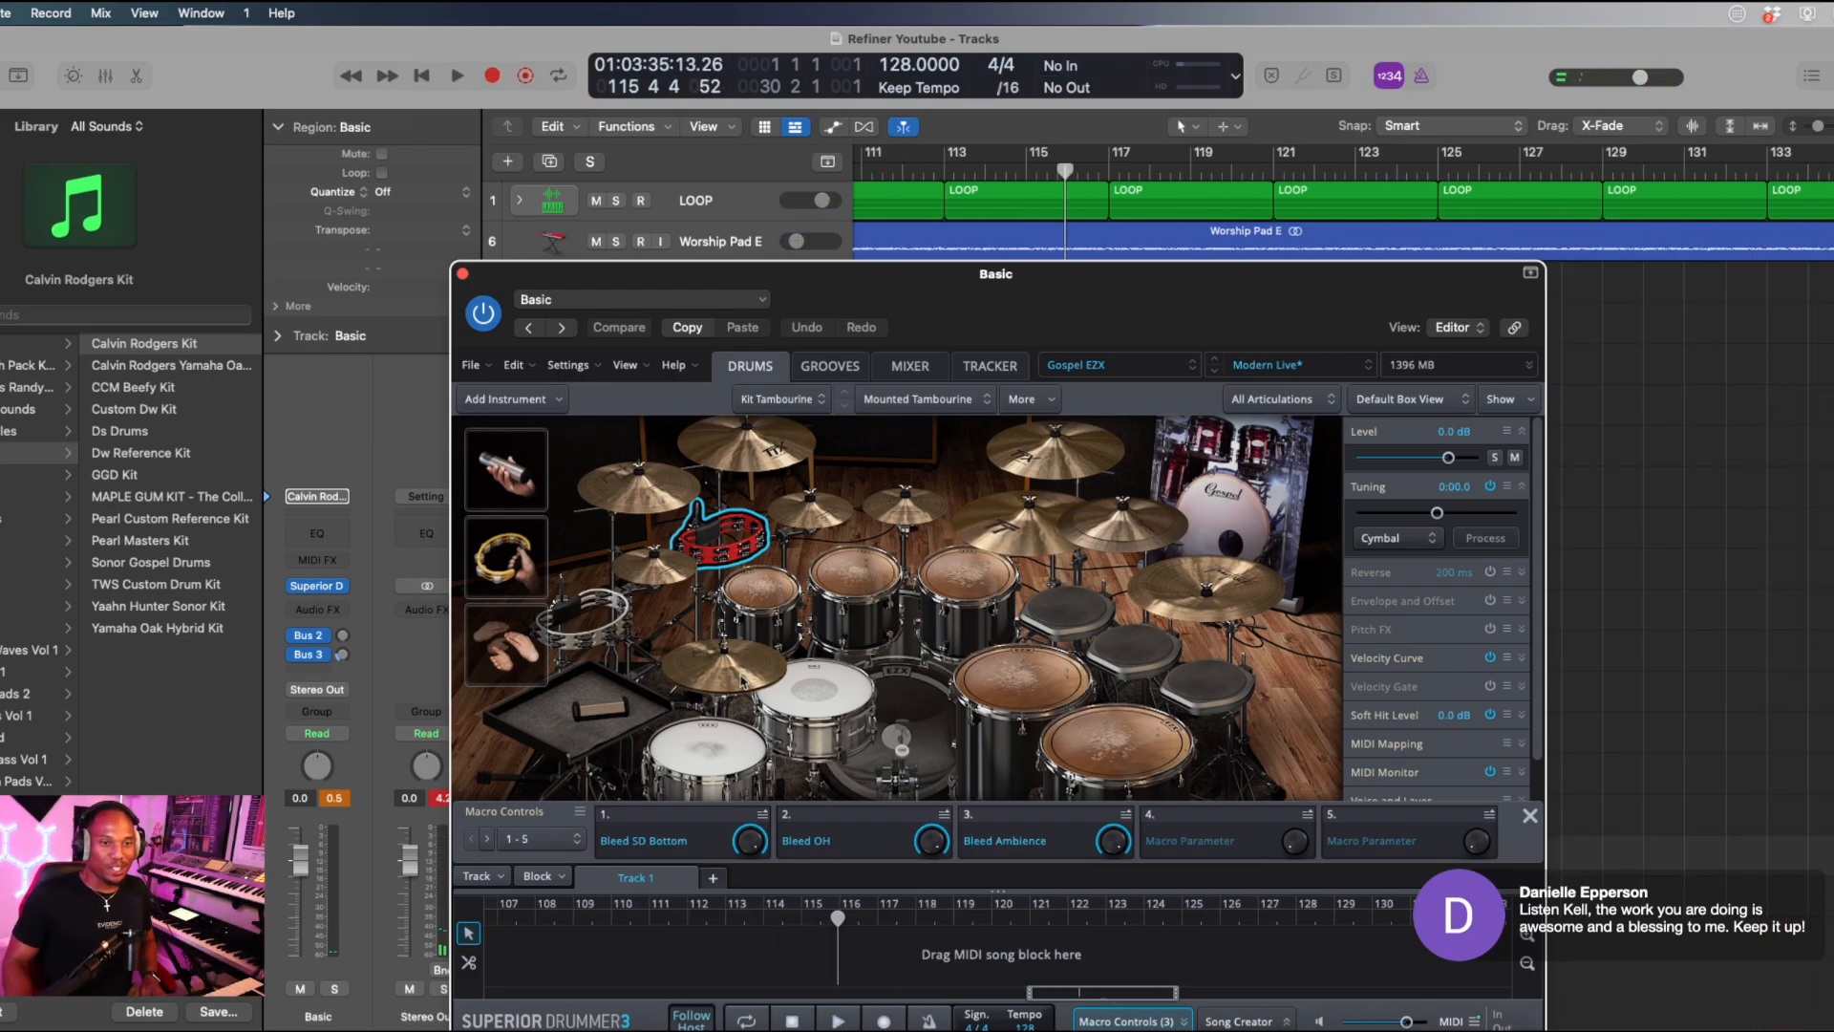
pyautogui.click(462, 274)
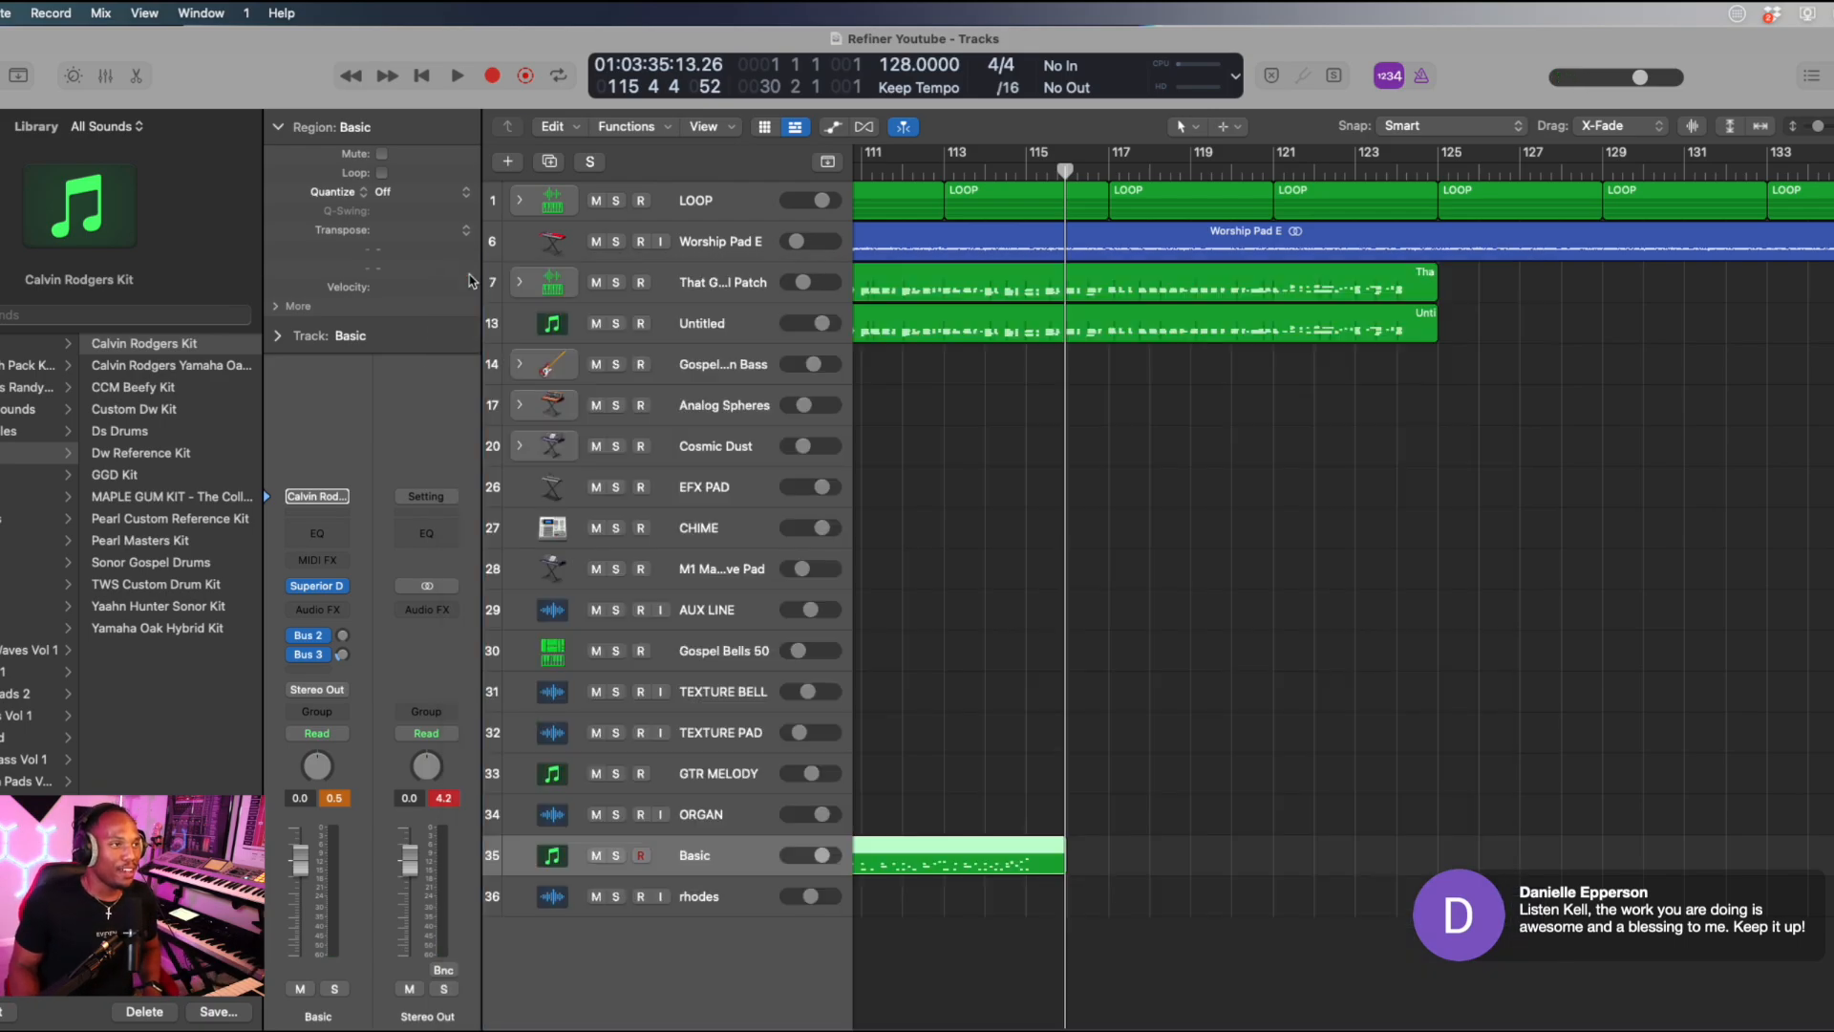
# Open the new Basic drum region in the Piano Roll and select all of its notes.
pyautogui.press('z')
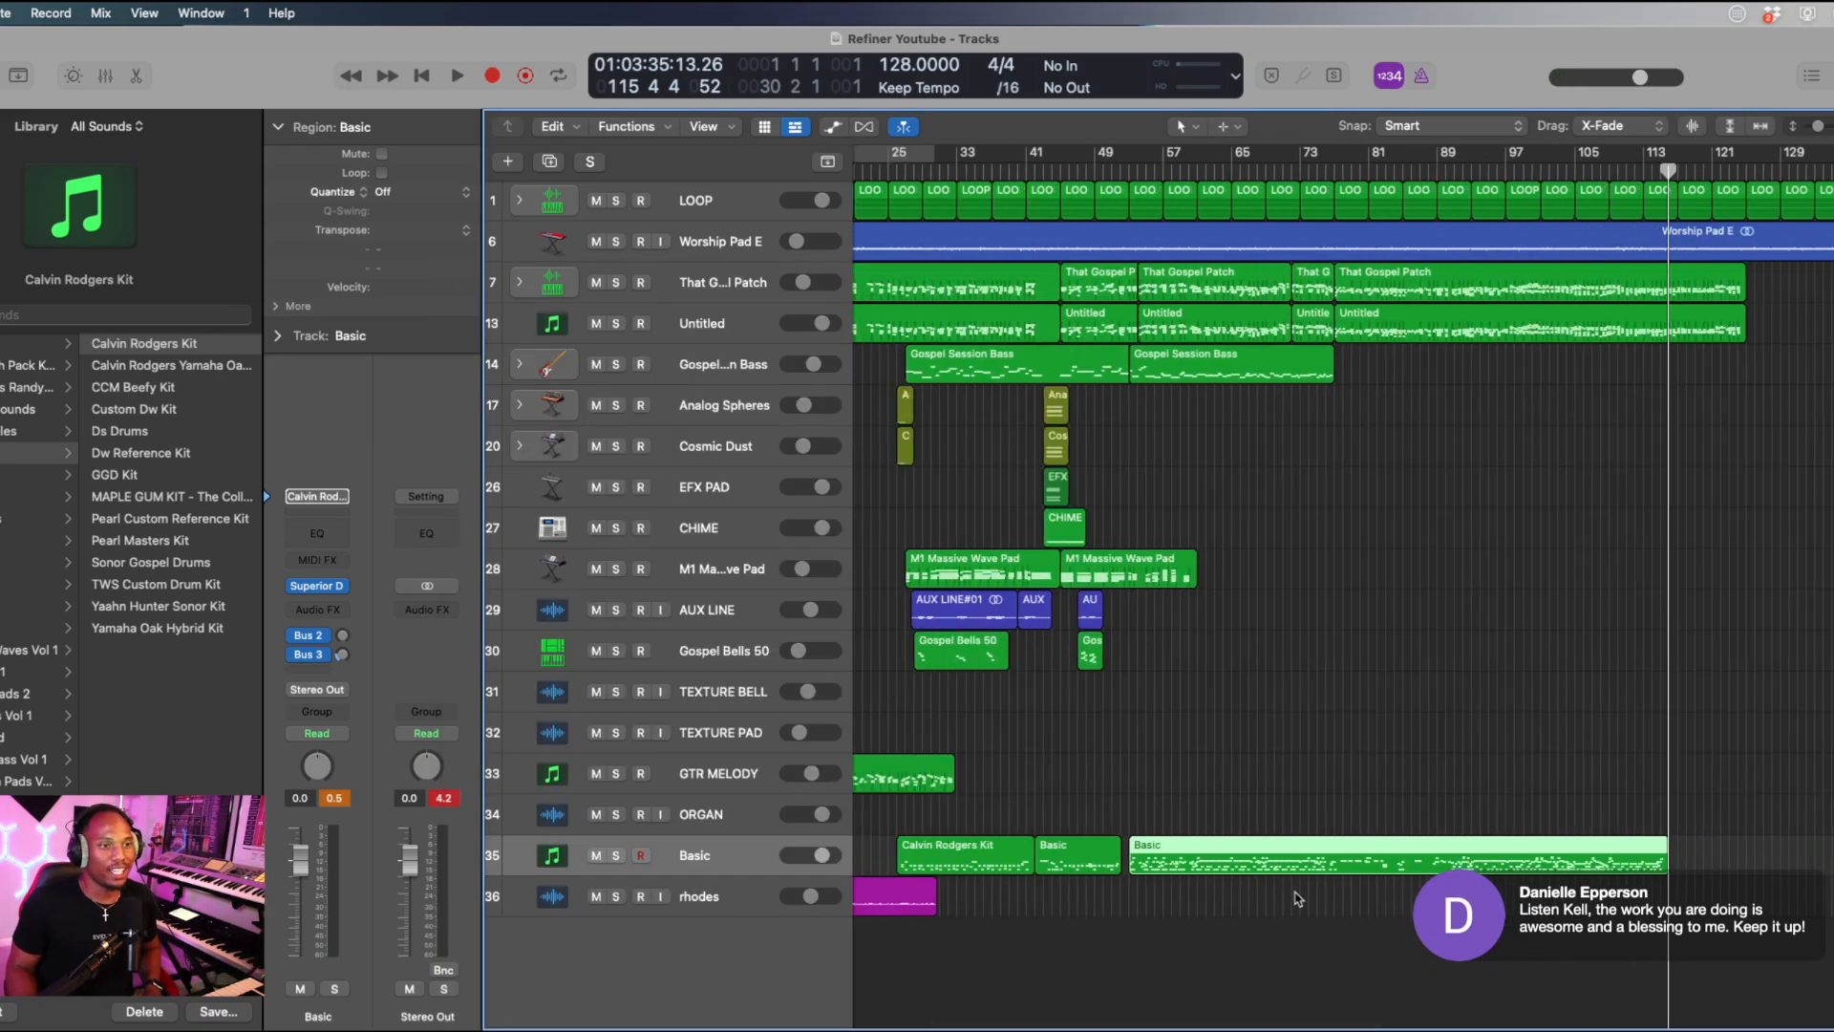
pyautogui.doubleClick(1299, 866)
pyautogui.press('super+a')
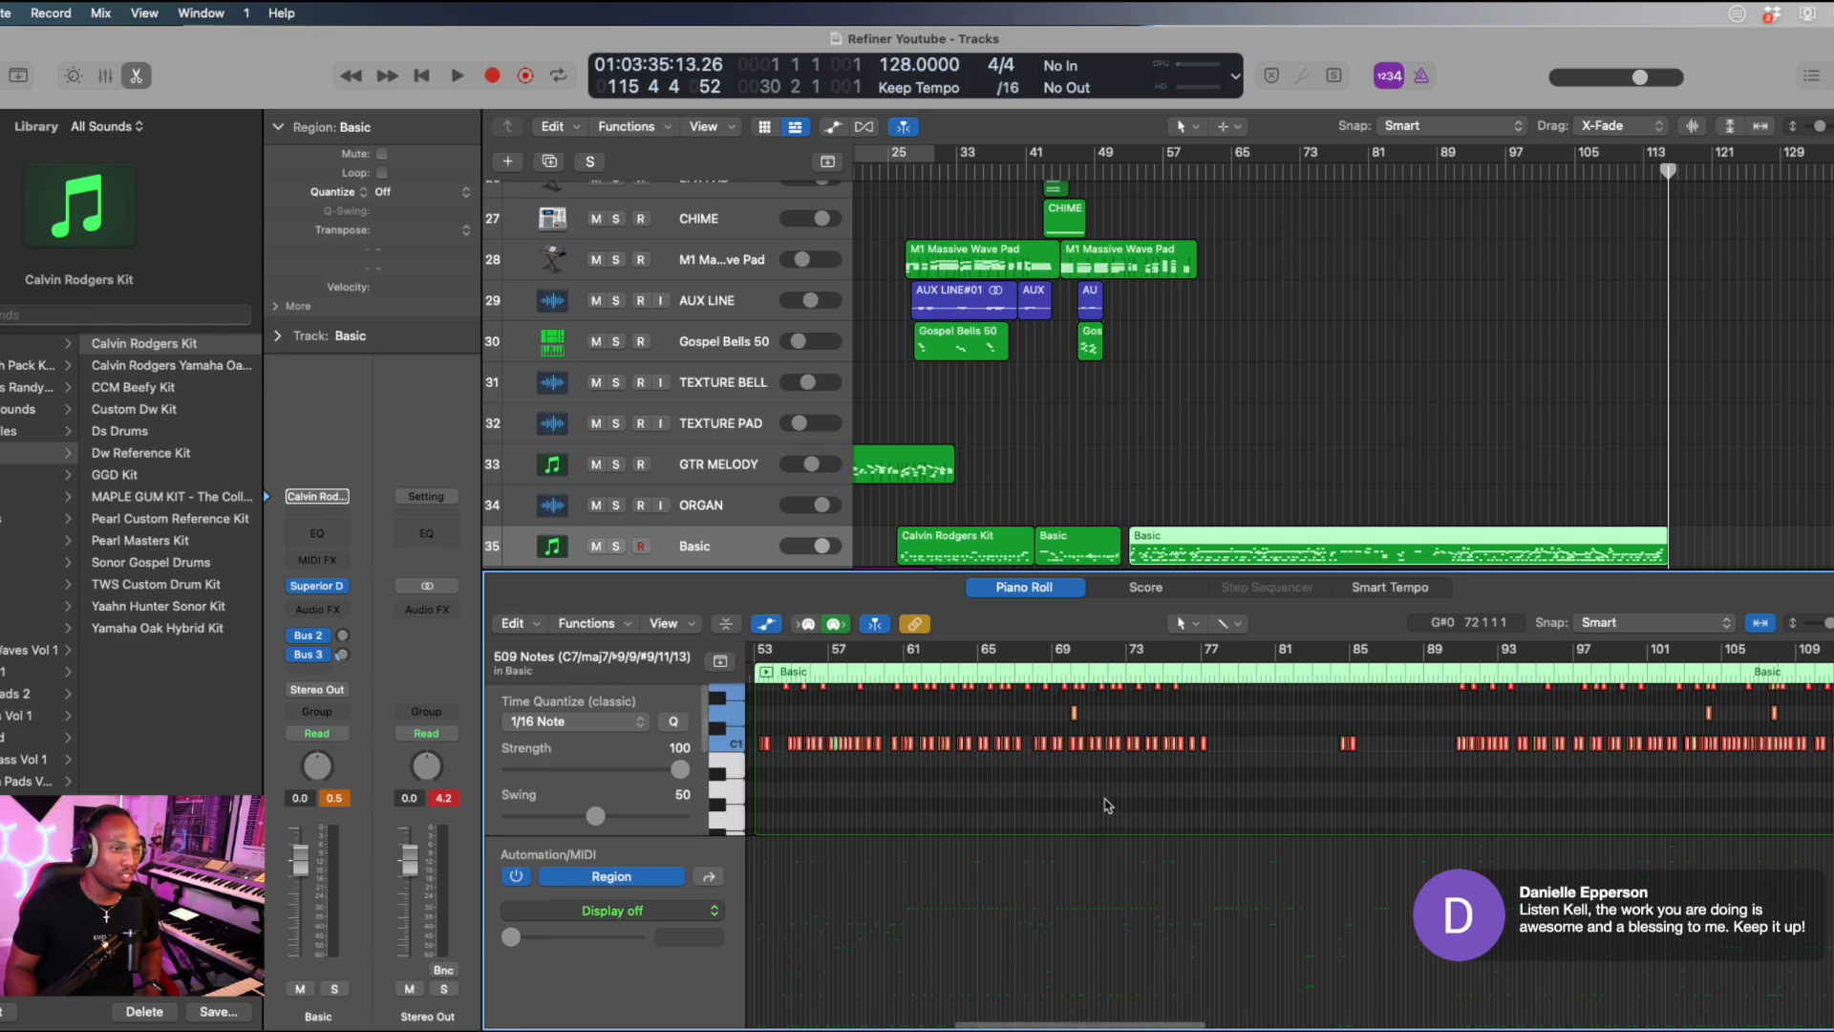
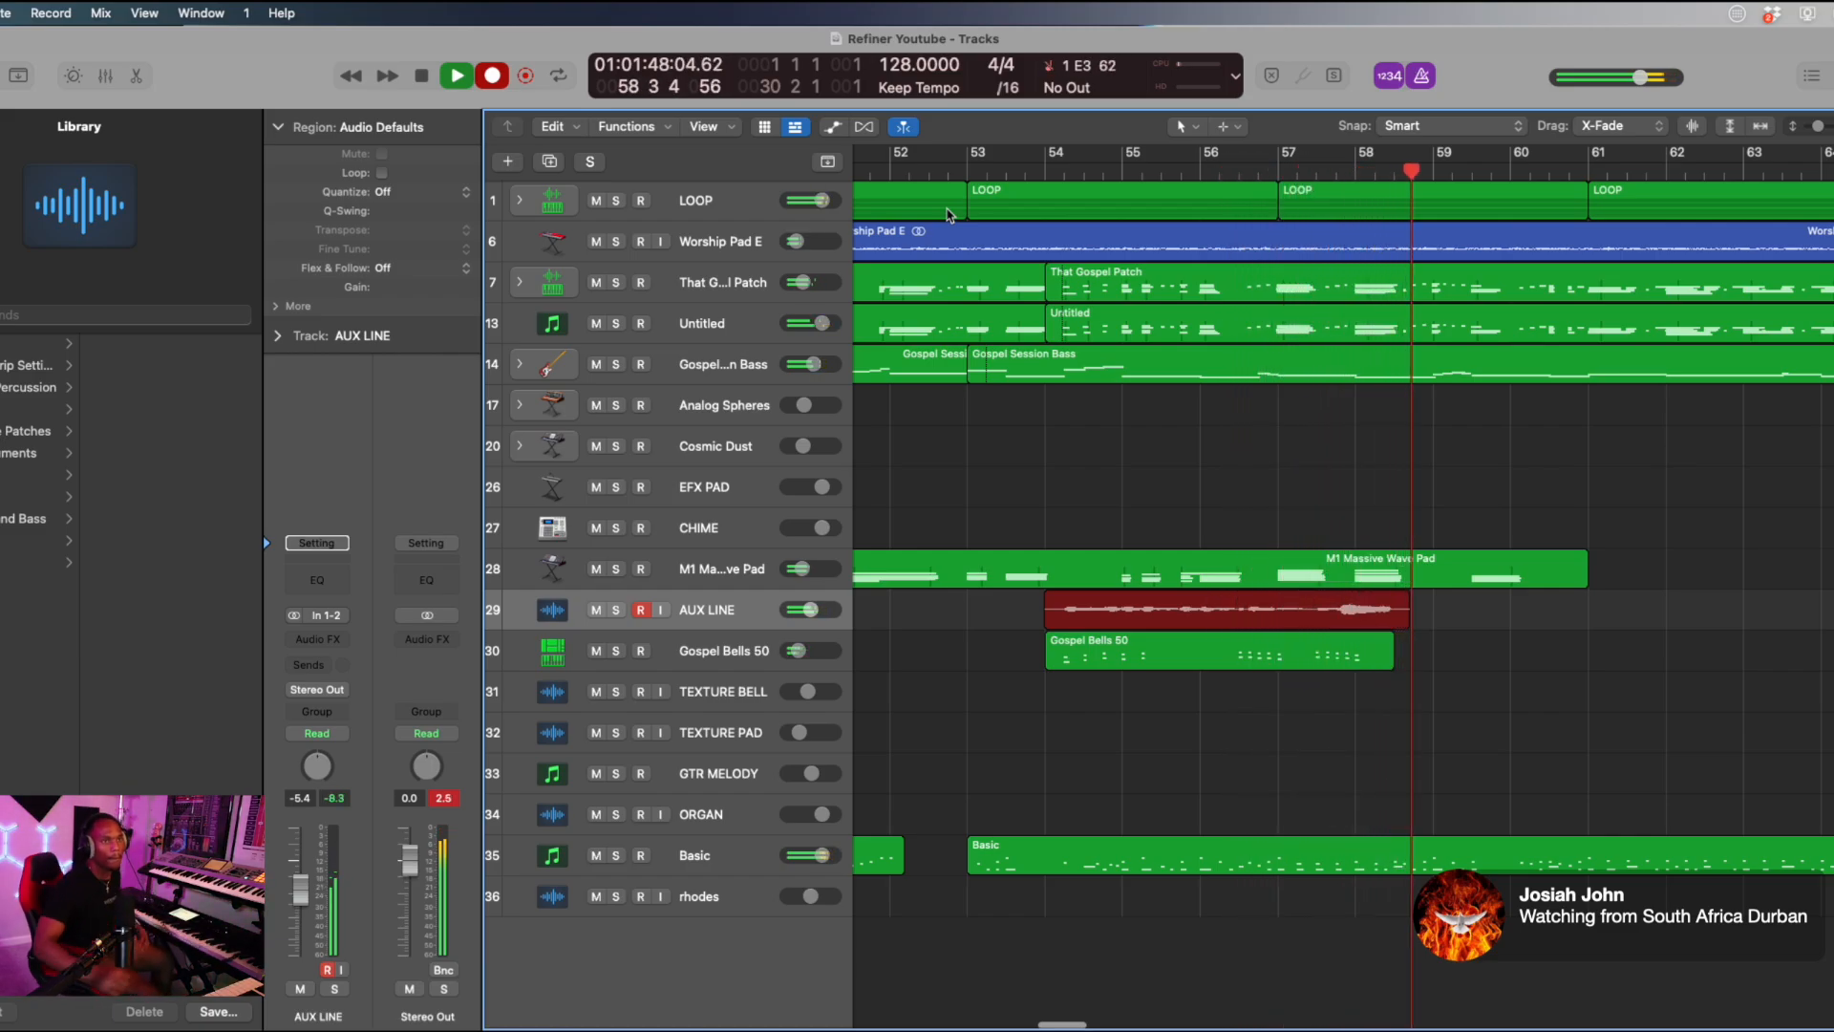
# Stop and delete the current AUX LINE take, and return the playhead to bar 54.
pyautogui.press('space')
pyautogui.press('Delete')
pyautogui.click(1041, 170)
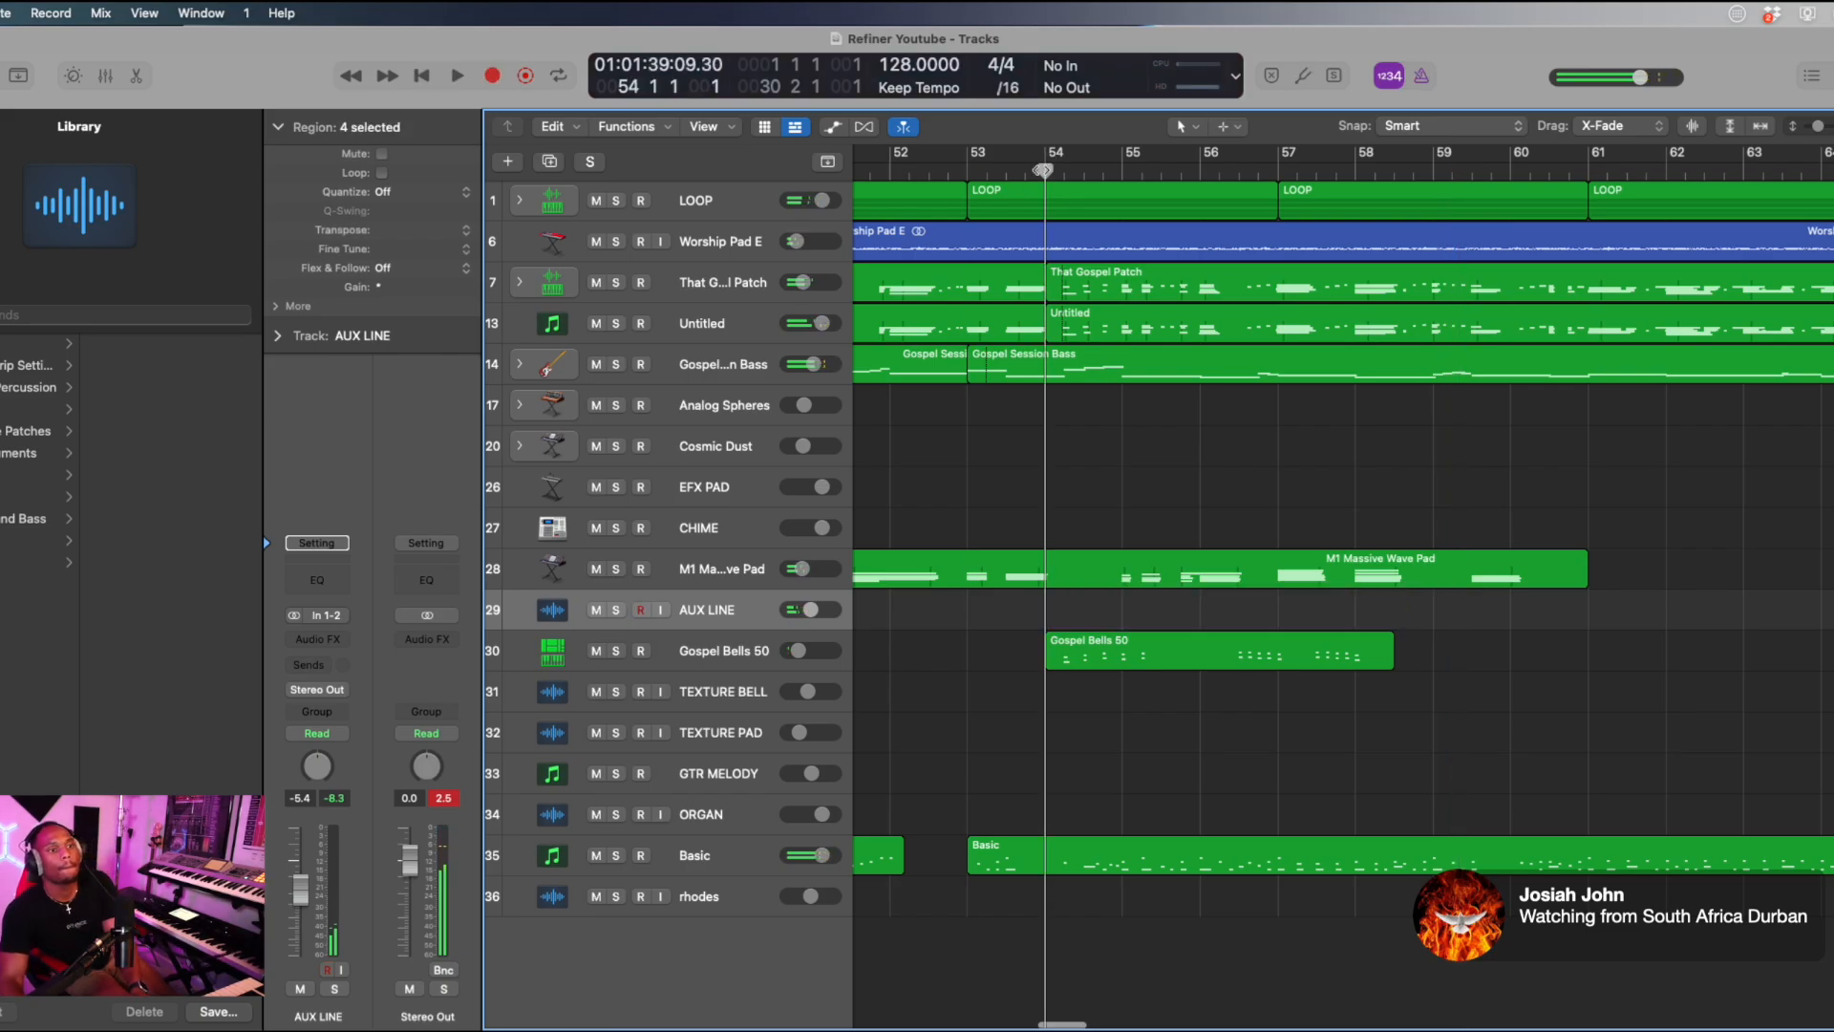
pyautogui.press('r')
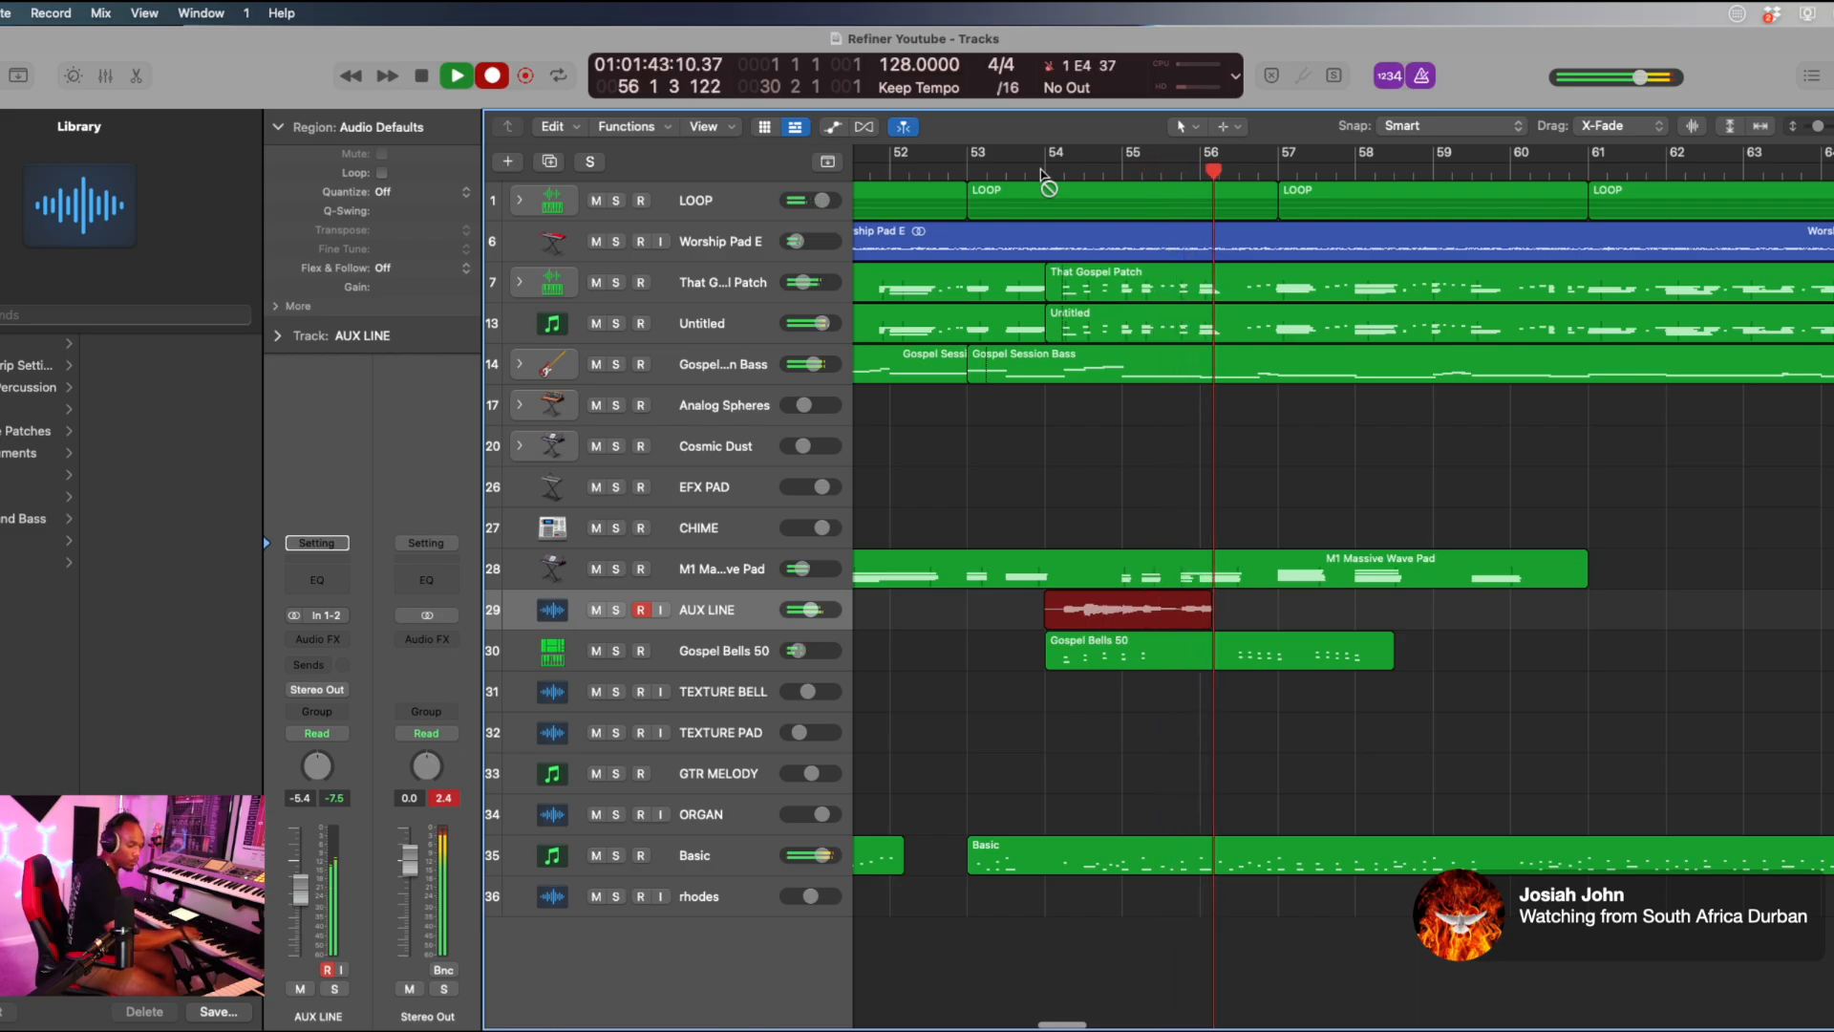
pyautogui.press('space')
pyautogui.press('BackSpace')
# Record the AUX LINE part from bar 54 to about bar 61, and return the playhead to bar 54.
pyautogui.press('r')
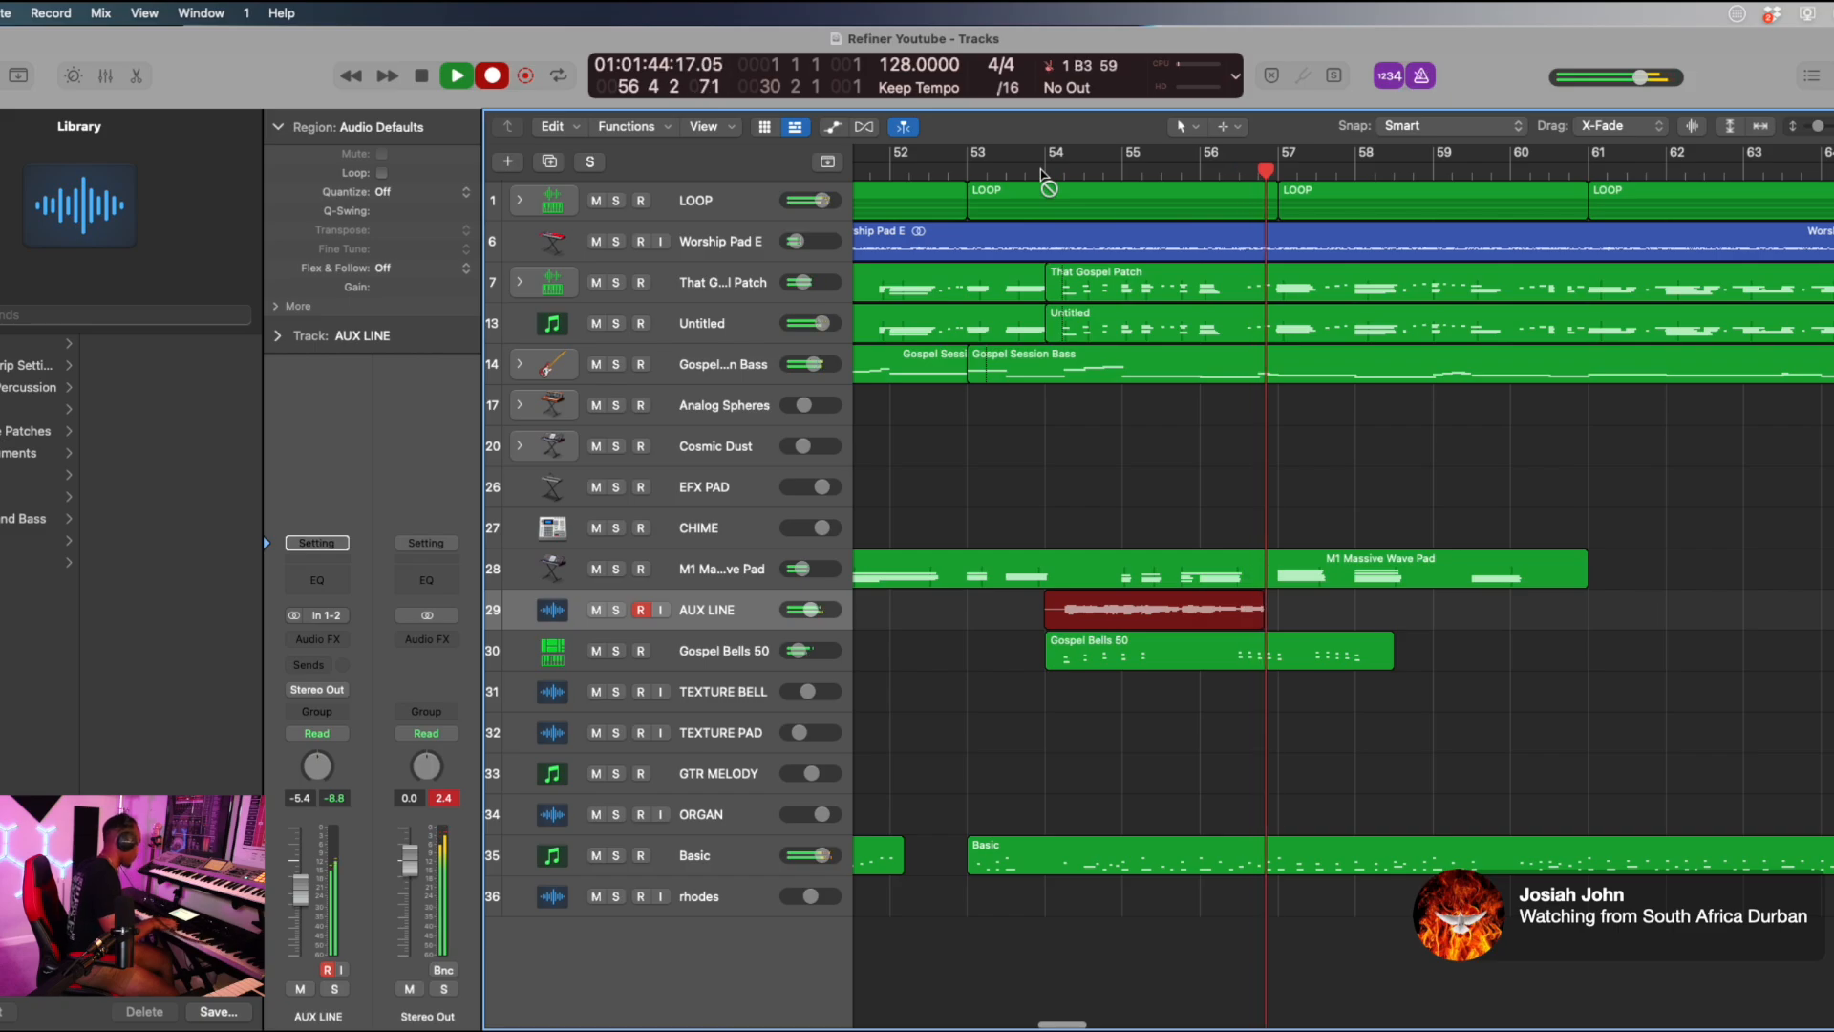
pyautogui.press('super+period')
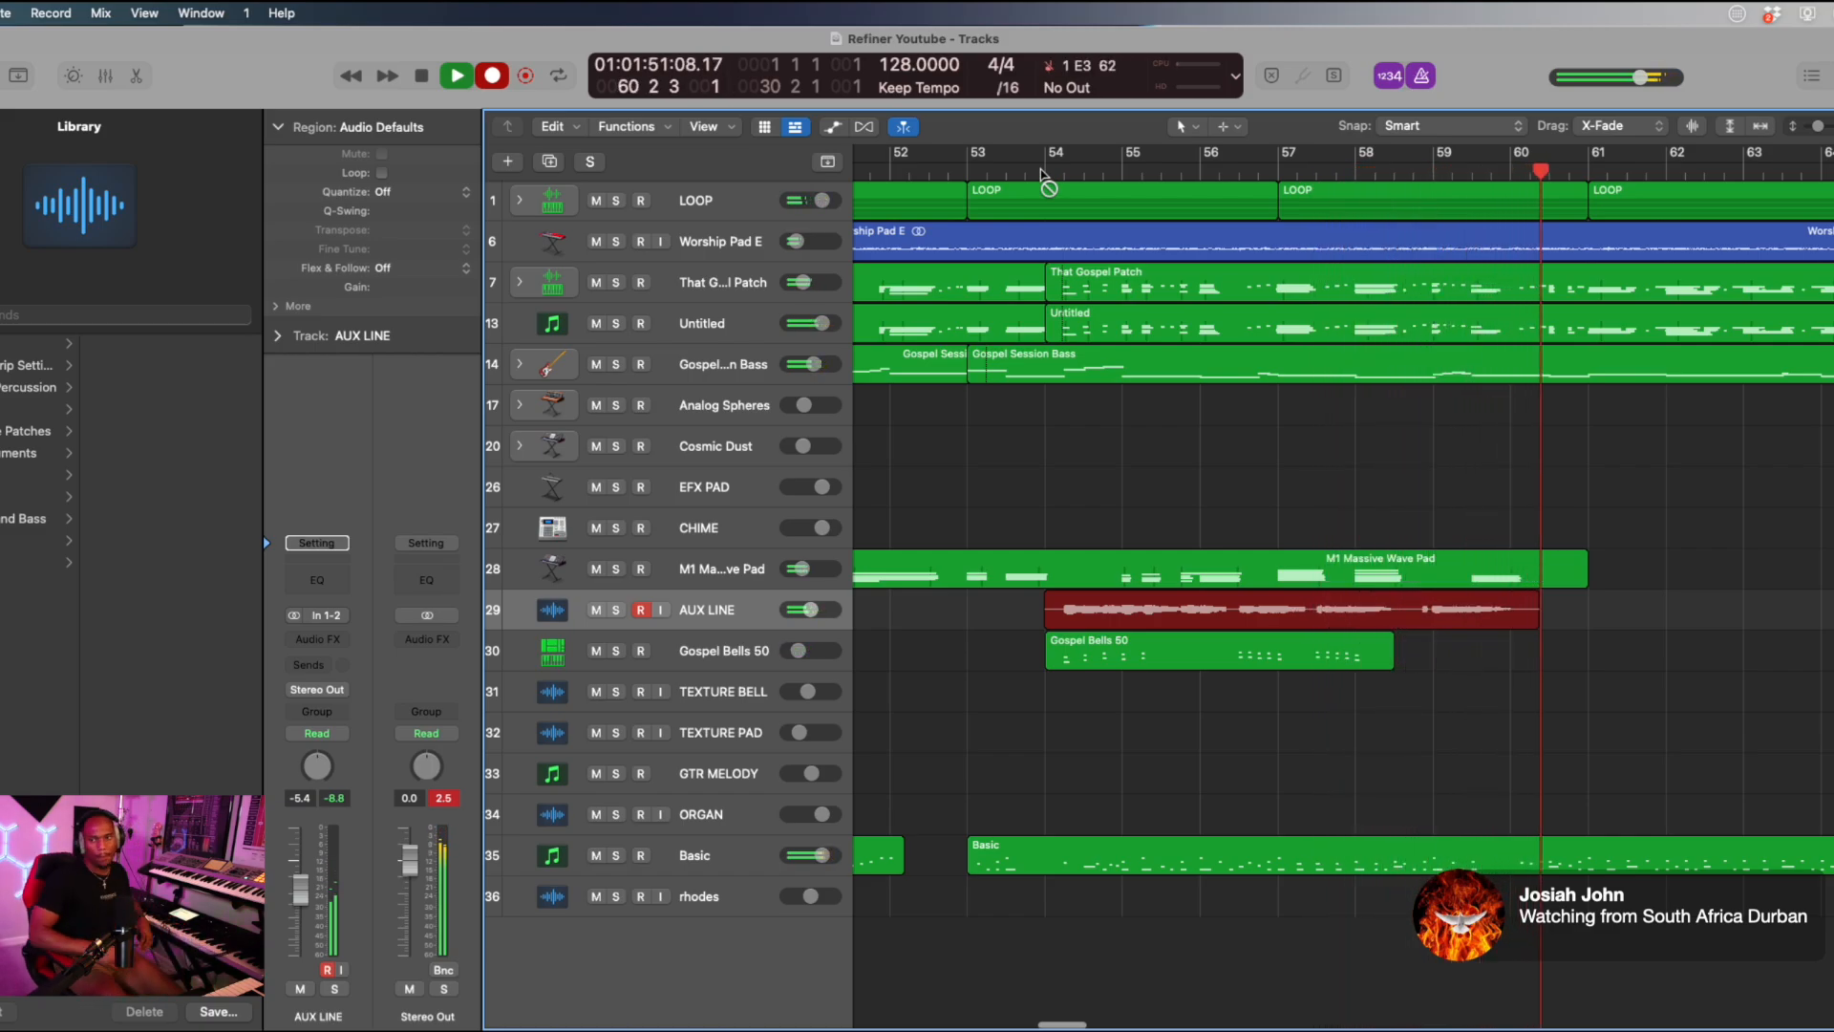
pyautogui.click(1041, 172)
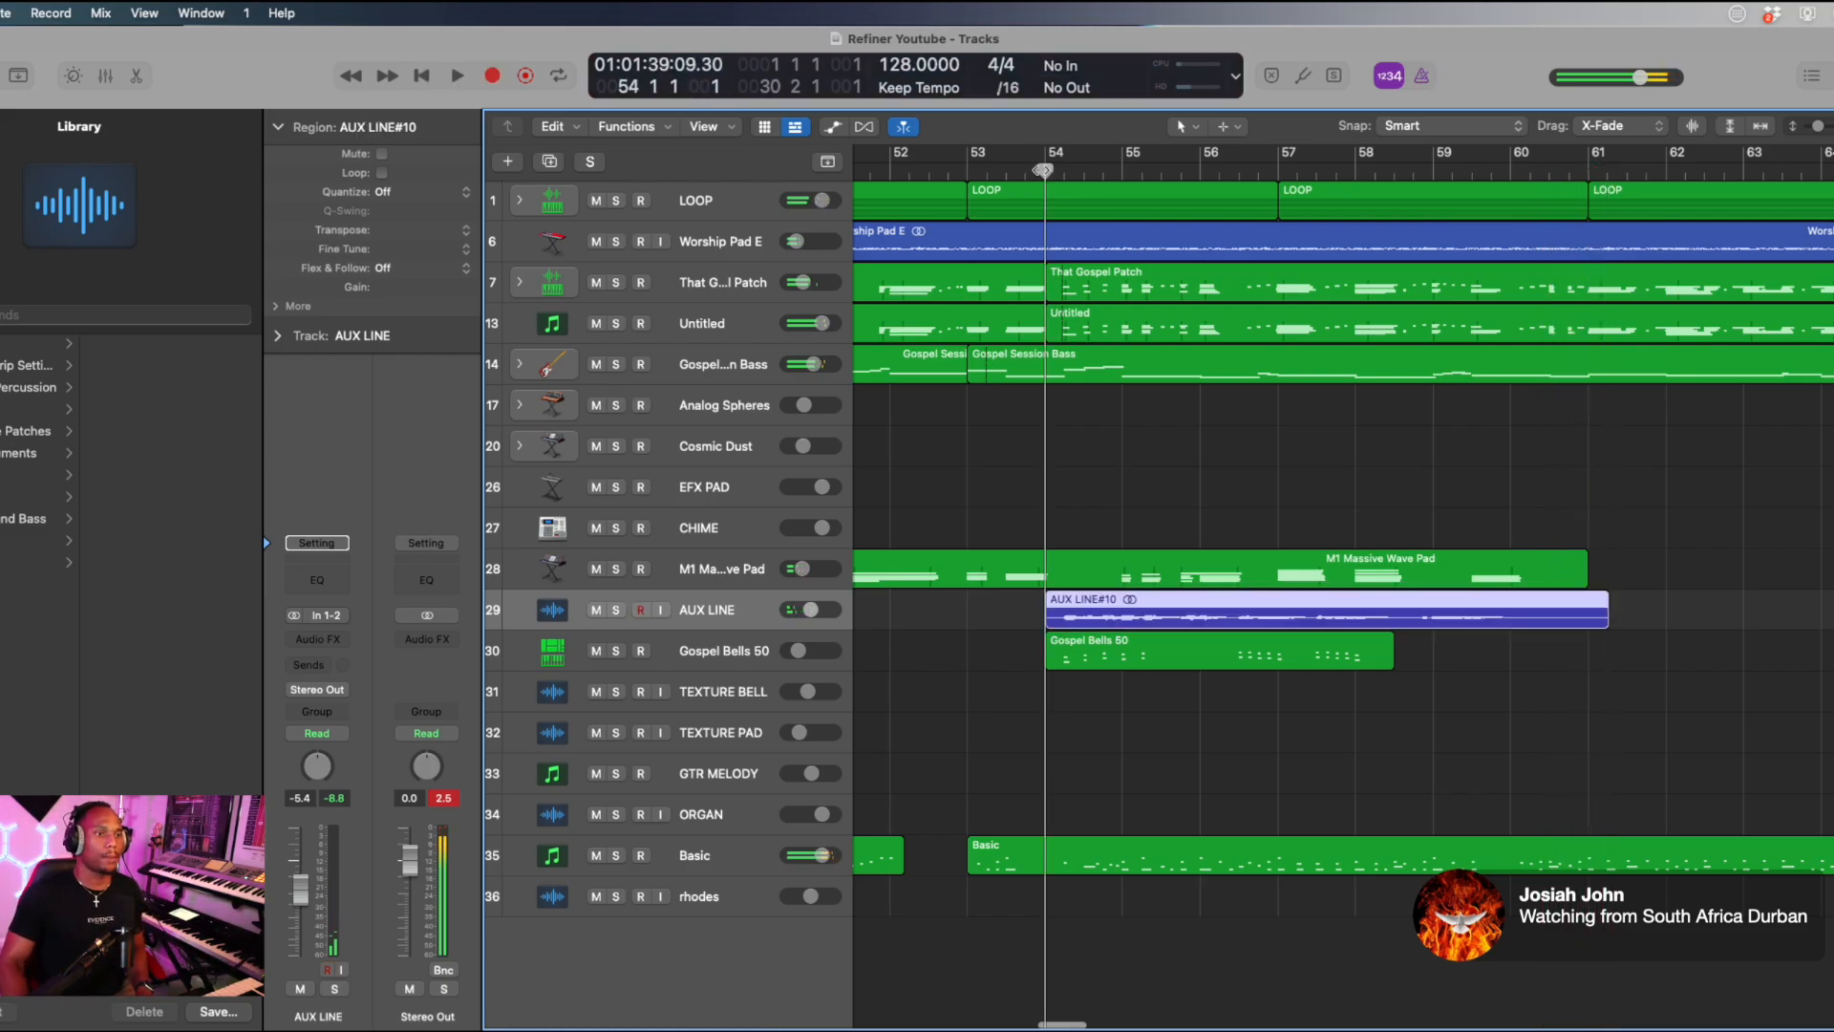
# Arm the Analog Spheres, Cosmic Dust and EFX PAD tracks together and record a layered chord effect in bar 56.
pyautogui.click(684, 482)
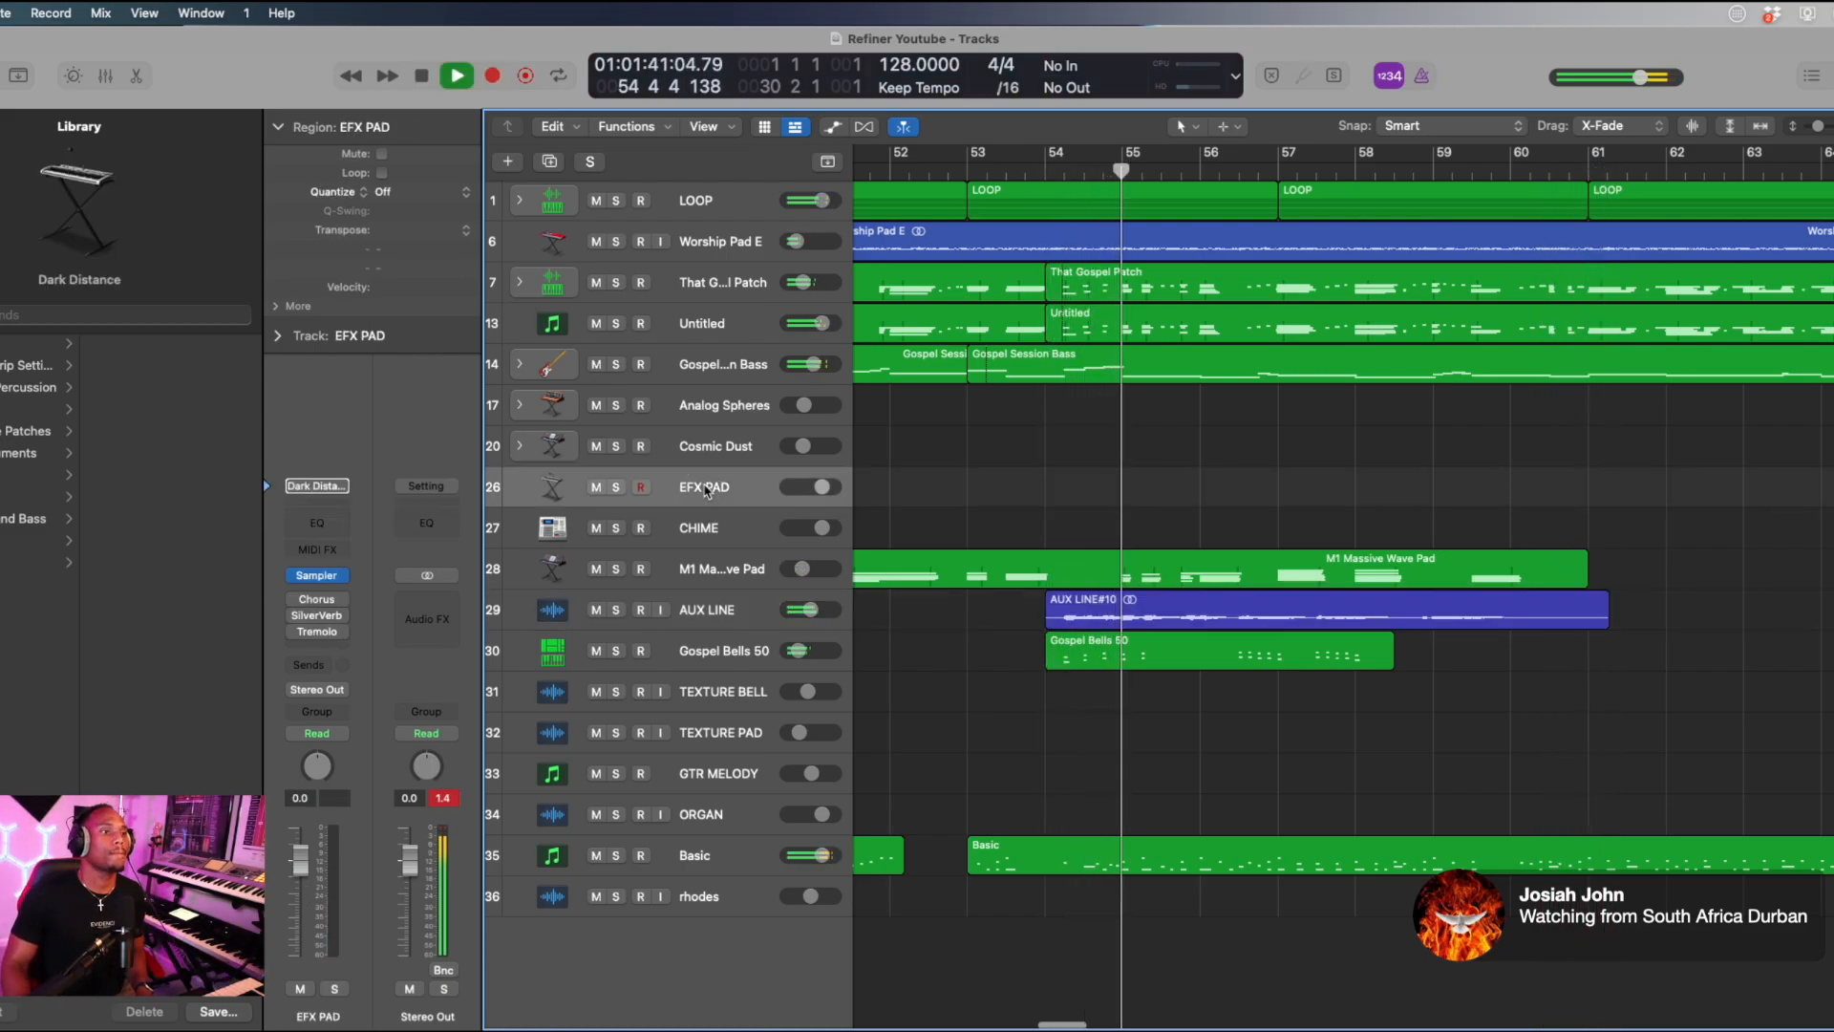
pyautogui.click(641, 488)
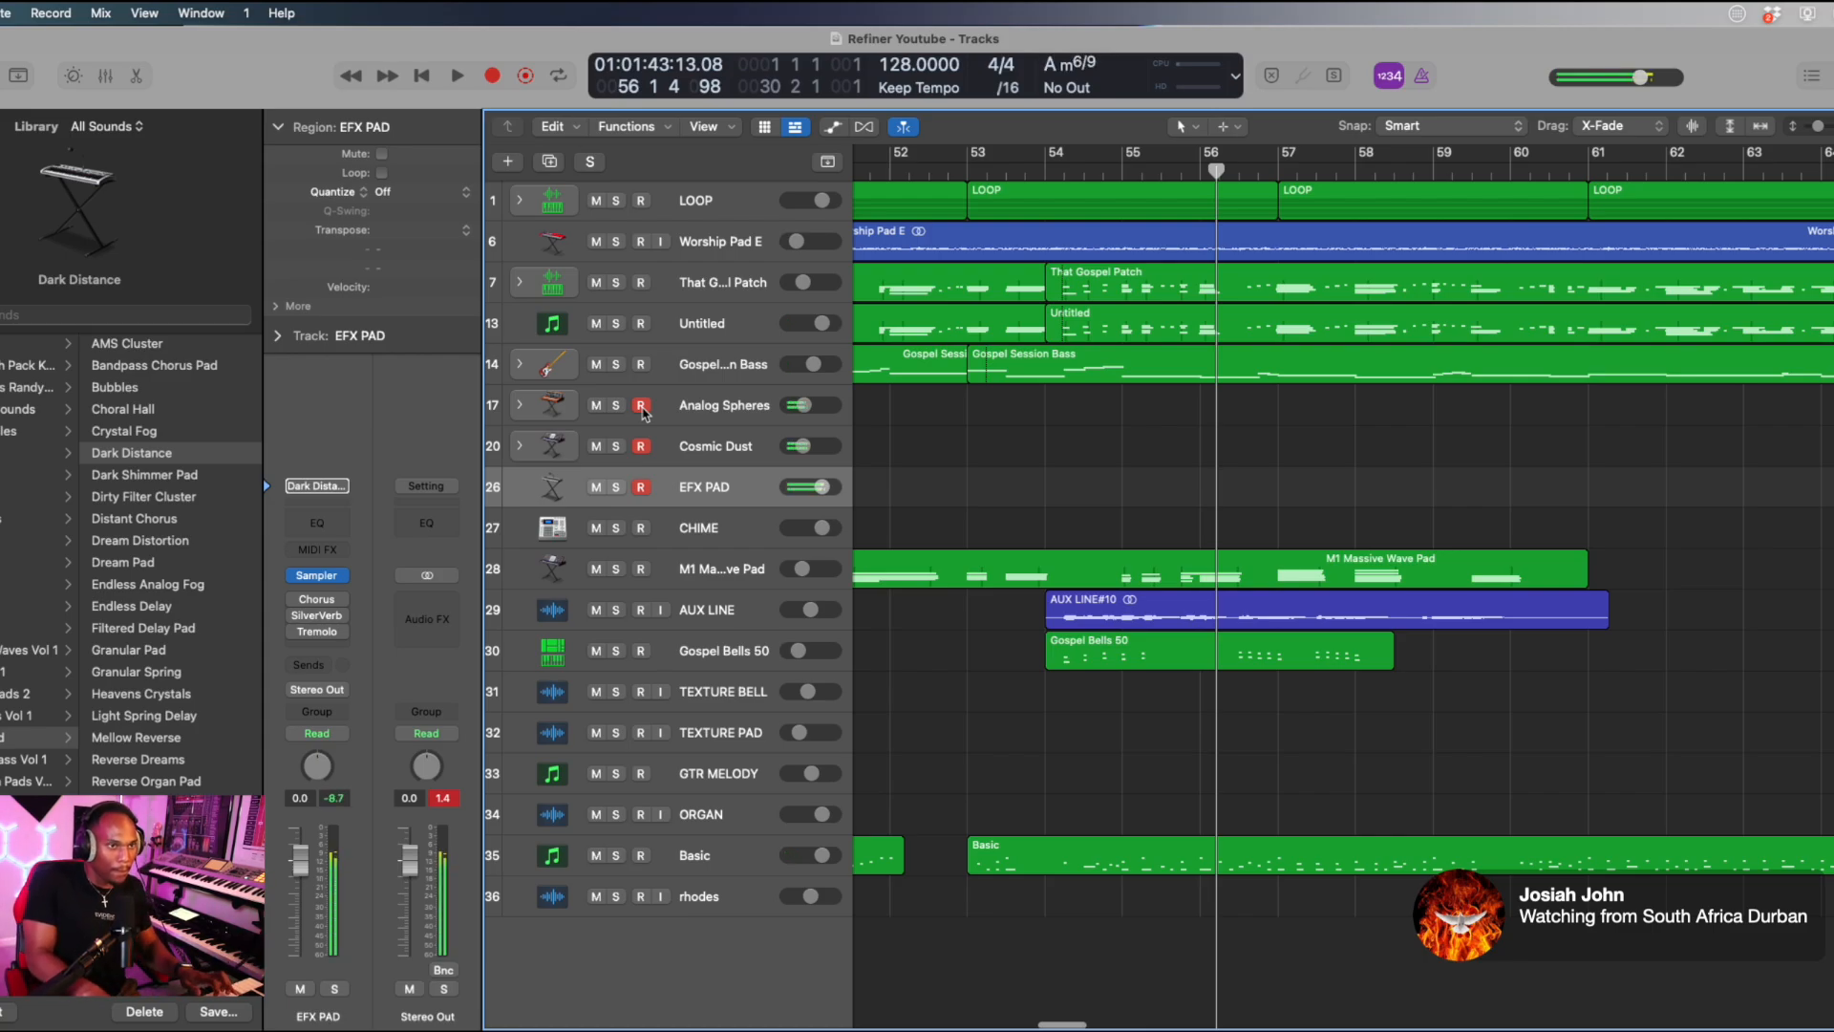
pyautogui.press('r')
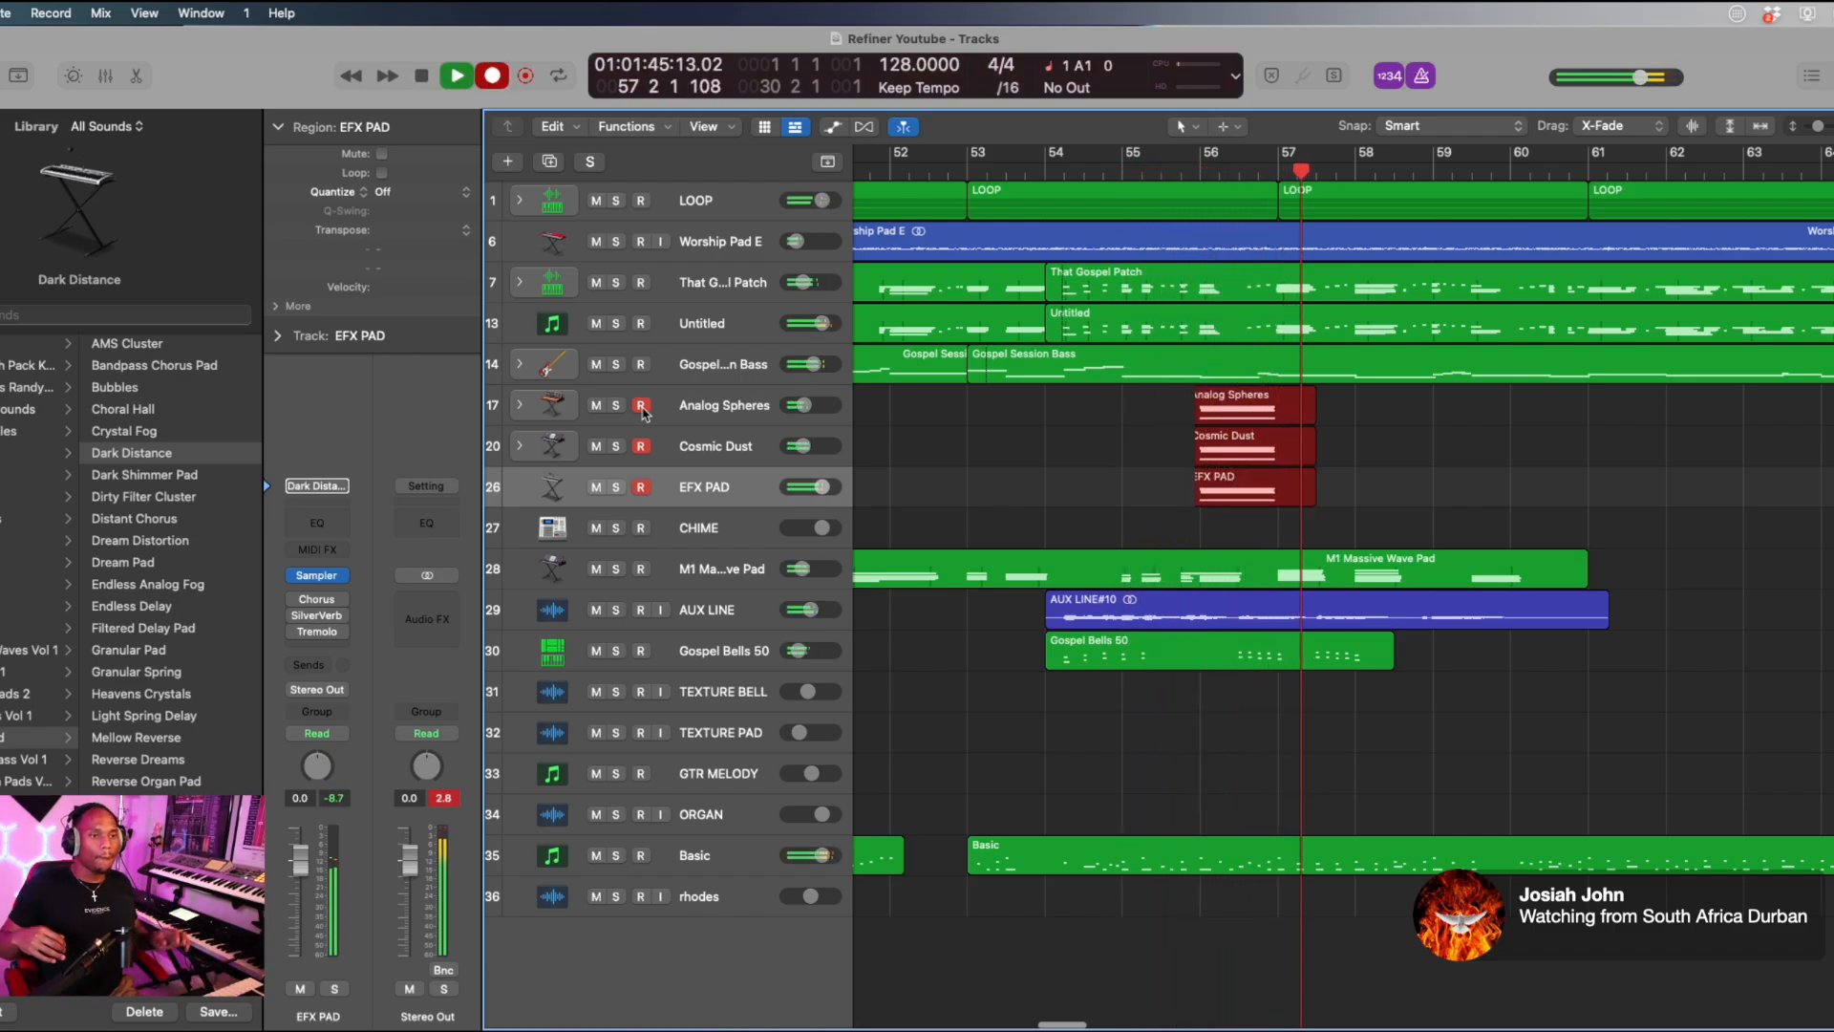
pyautogui.press('space')
pyautogui.press('Delete')
pyautogui.press('r')
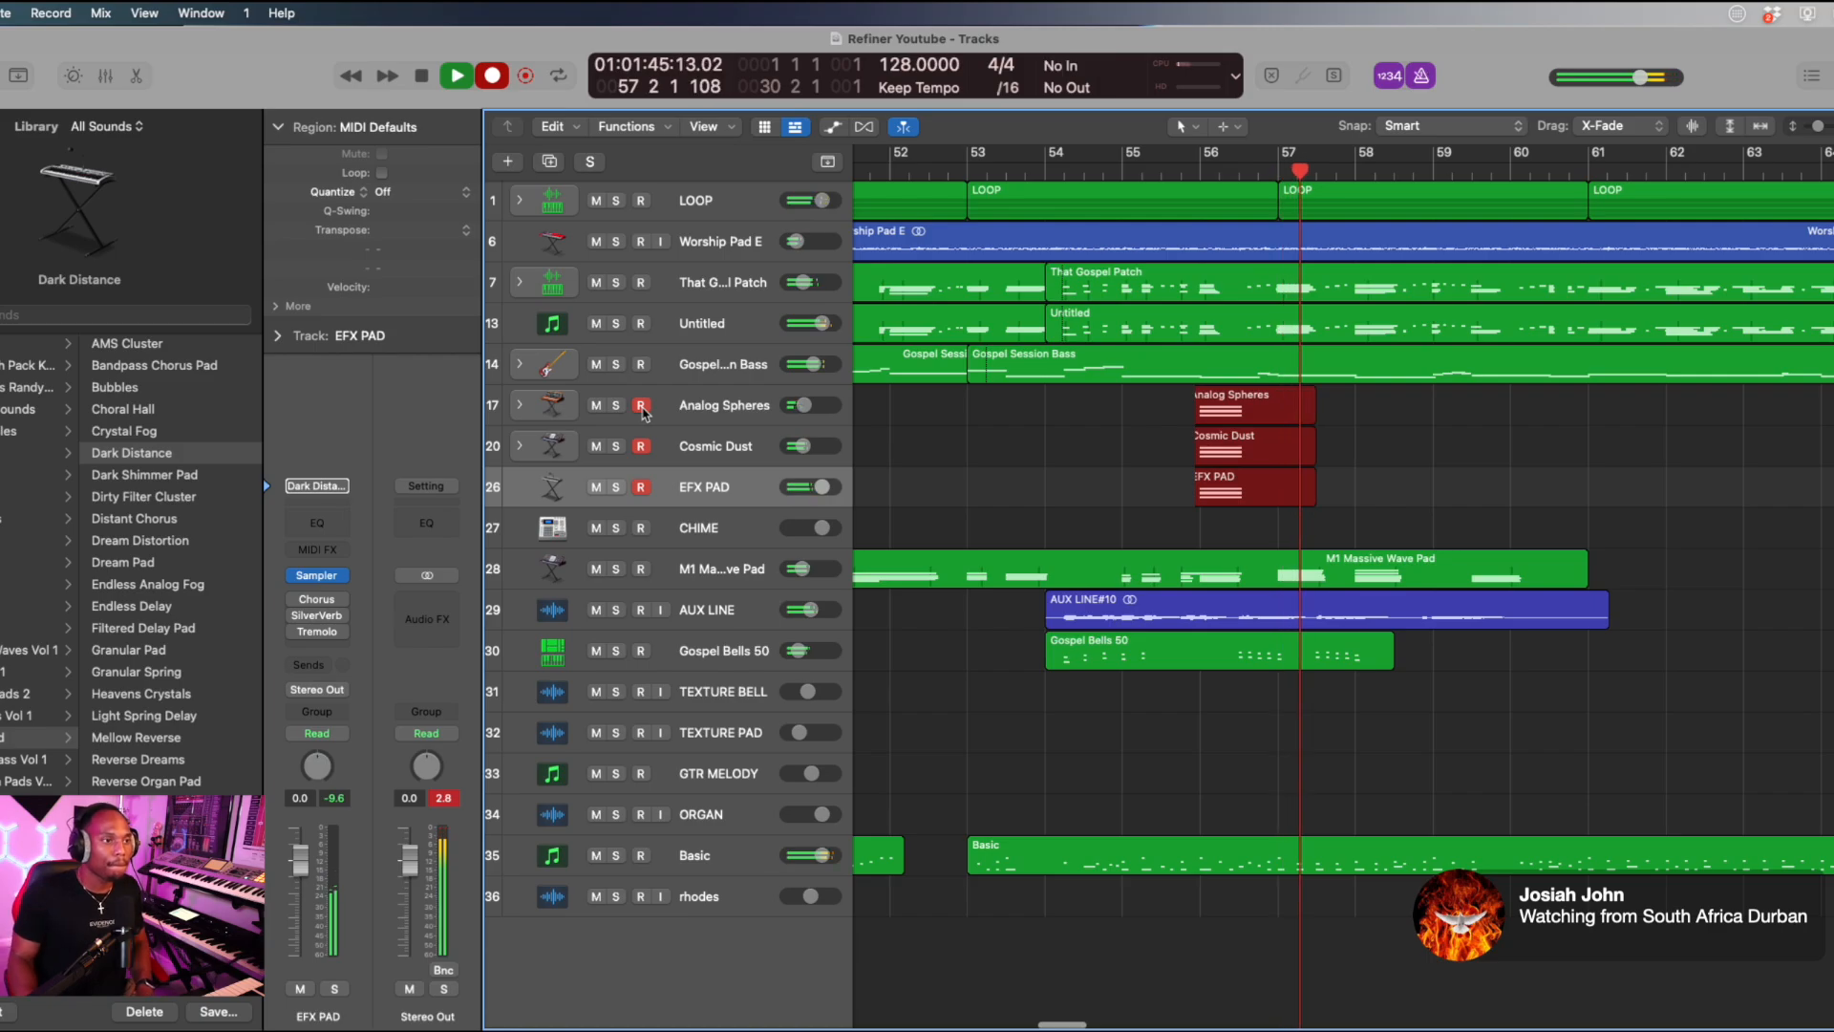
pyautogui.press('space')
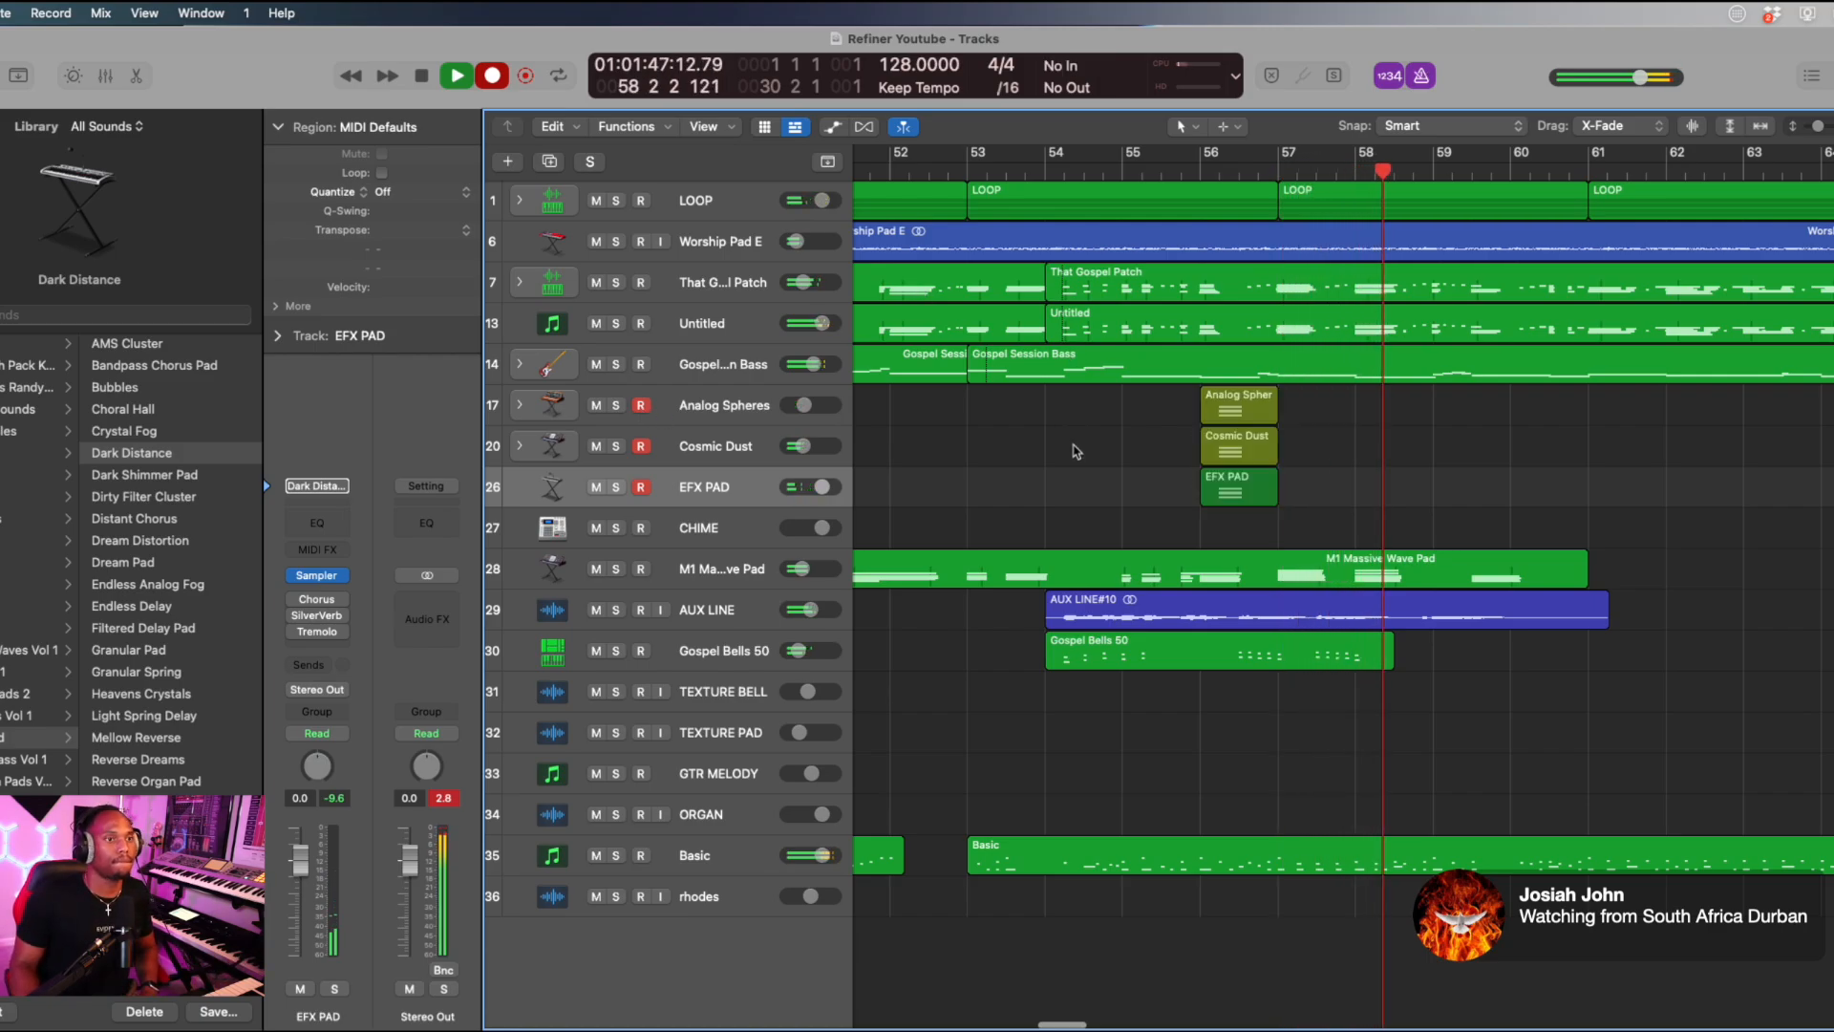
# Select the new Analog Spheres, Cosmic Dust and EFX PAD regions in bar 56 and all their notes in the Piano Roll.
pyautogui.press('p')
pyautogui.moveTo(1338, 386); pyautogui.dragTo(1157, 535)
pyautogui.click(1098, 712)
pyautogui.press('super+a')
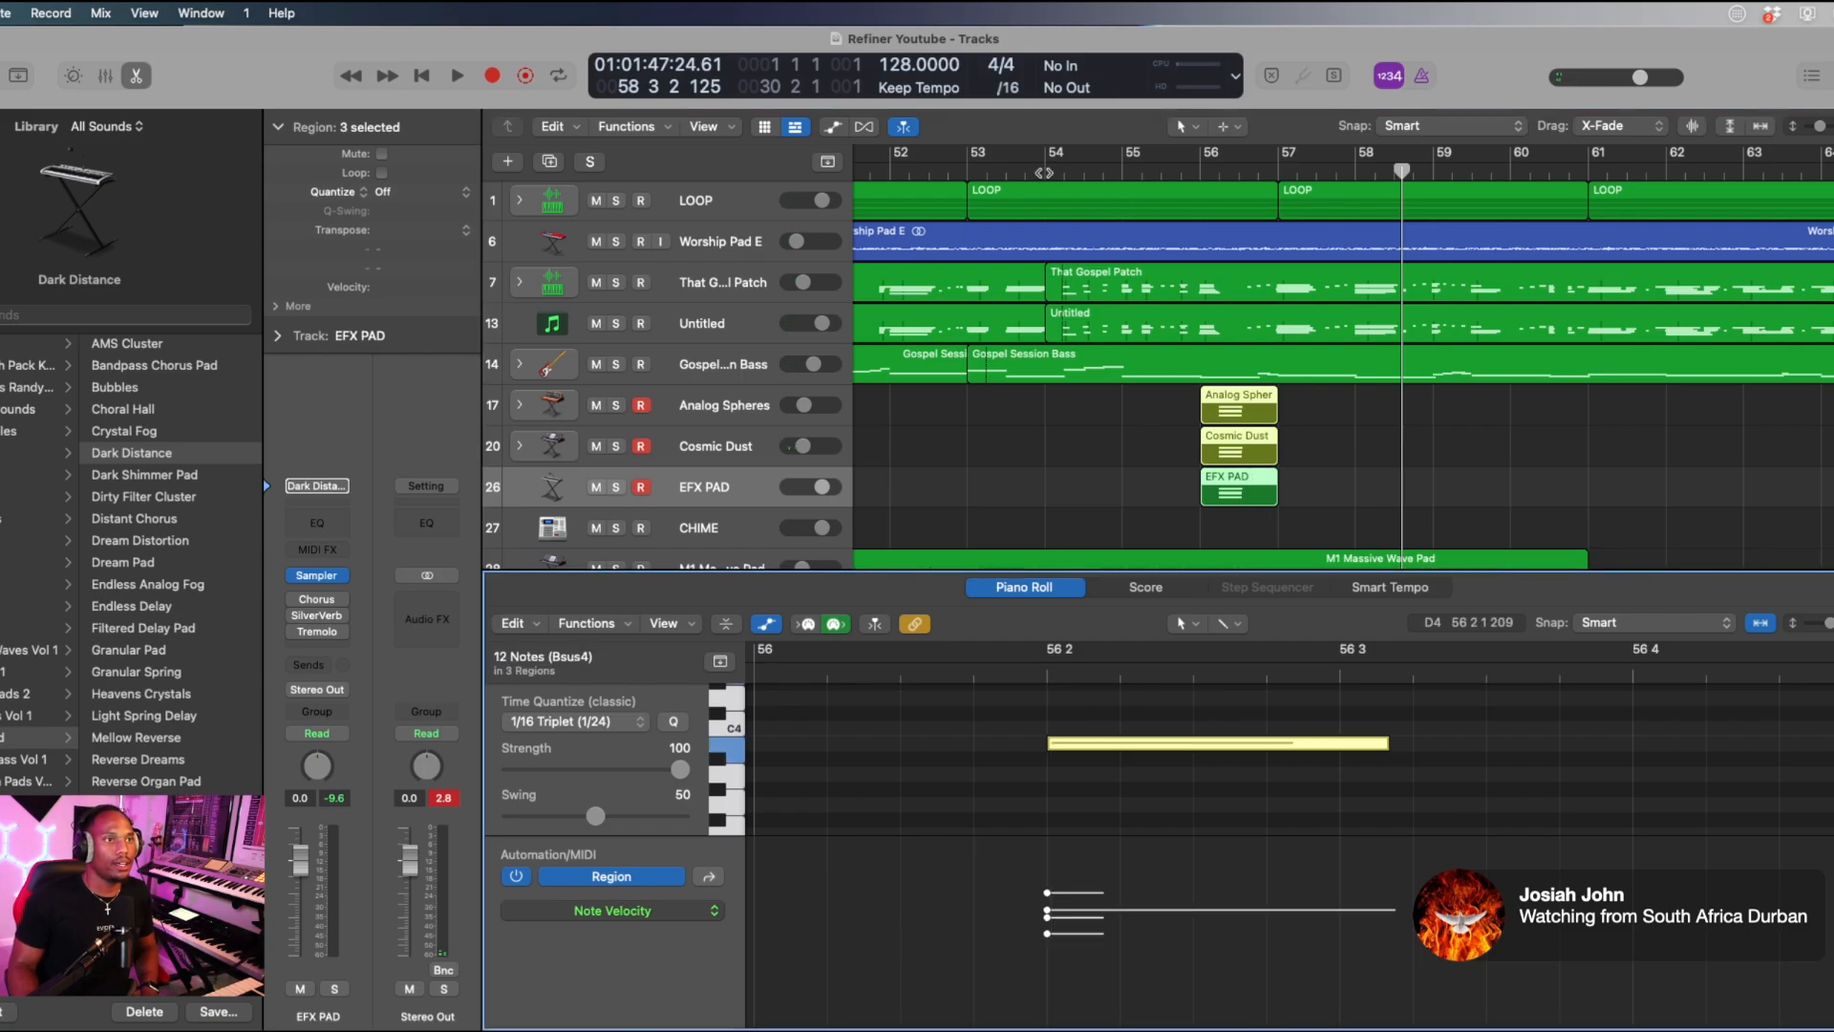
# Play back the section from about bar 54 with the Piano Roll closed, and set the EFX PAD track's volume to -2.8 dB.
pyautogui.press('space')
pyautogui.press('p')
pyautogui.moveTo(821, 487); pyautogui.dragTo(816, 487)
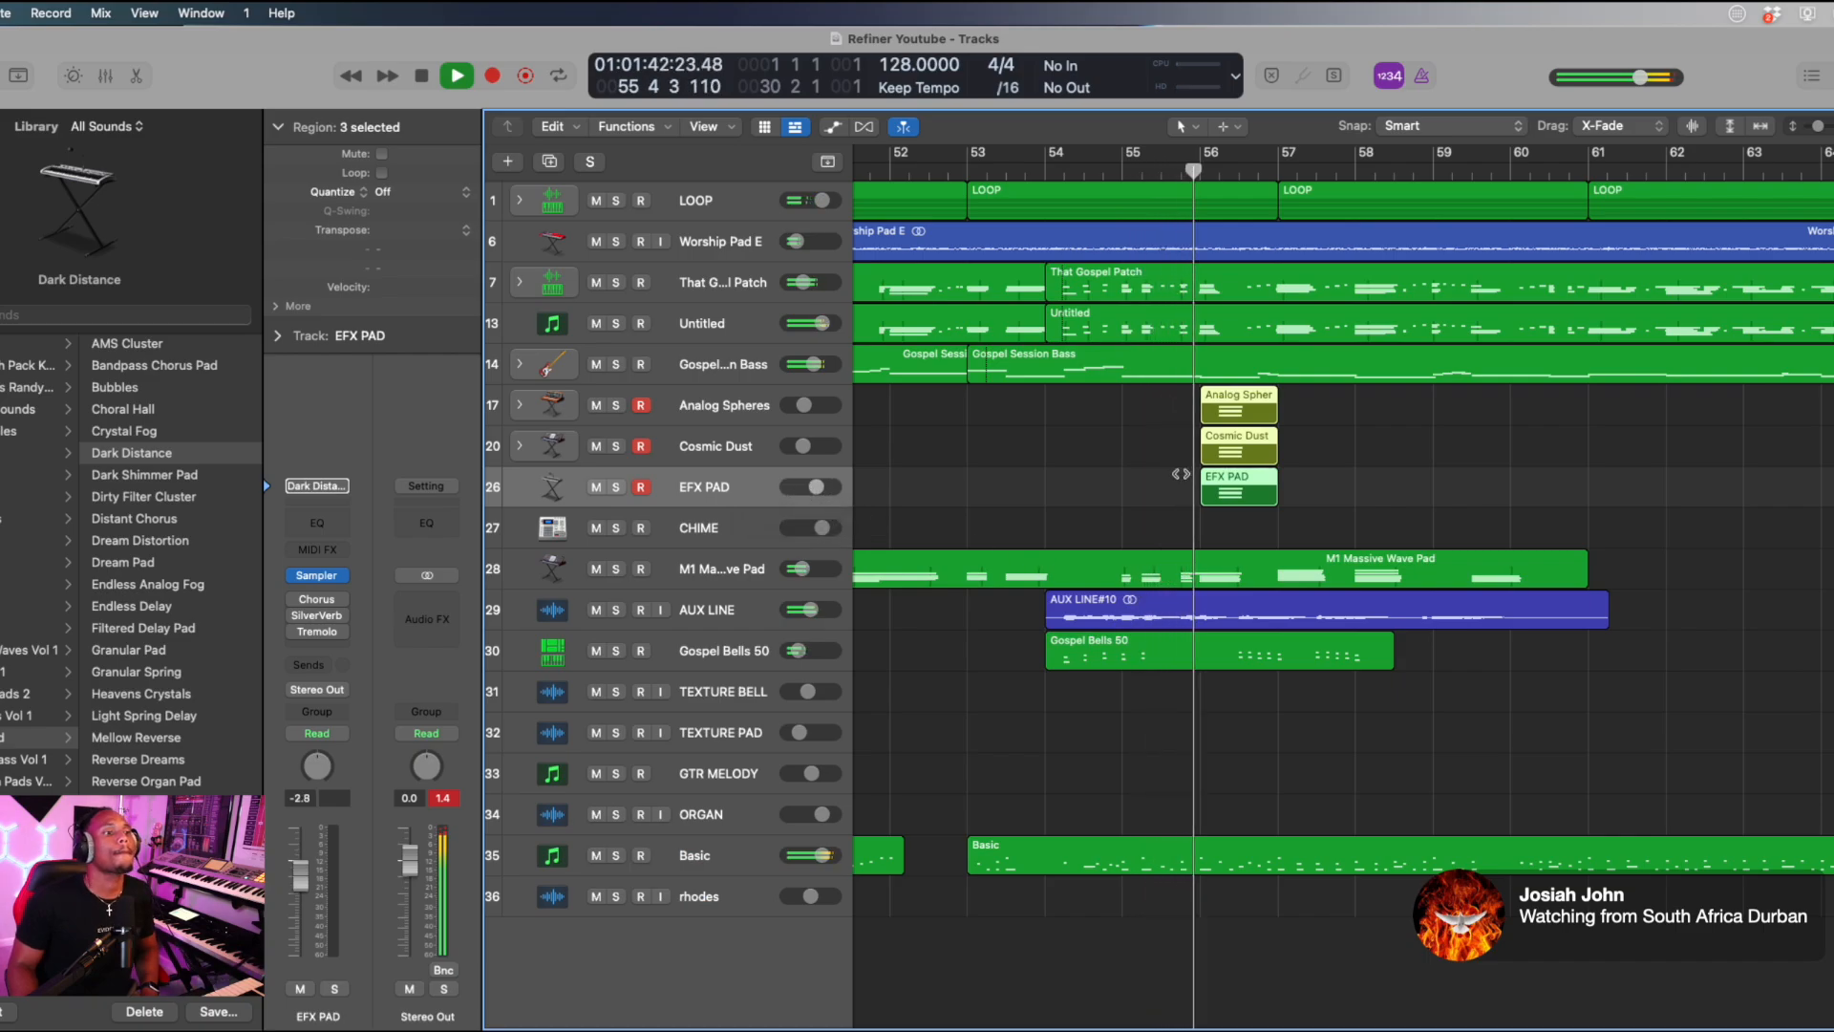
pyautogui.scroll(-2, 1182, 475)
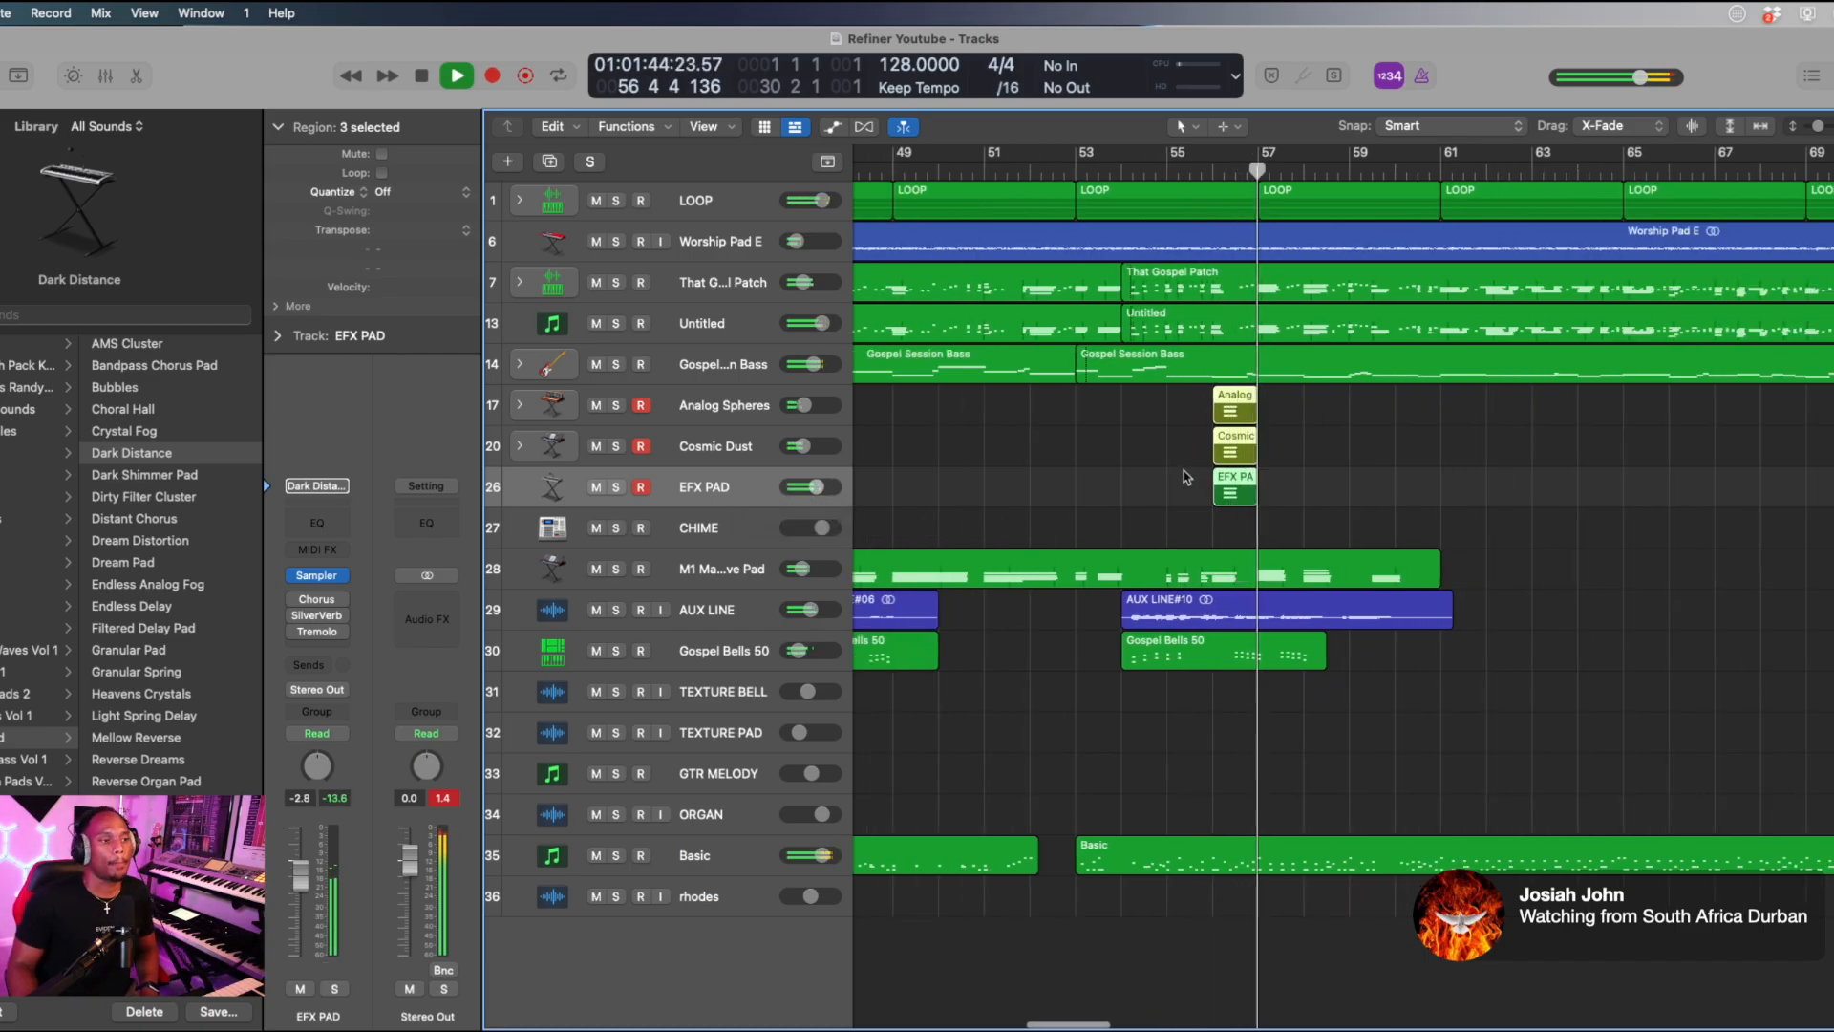
# Hide the Library and the Inspector to widen the Tracks area while the section from about bar 57 plays on.
pyautogui.scroll(-2, 1182, 474)
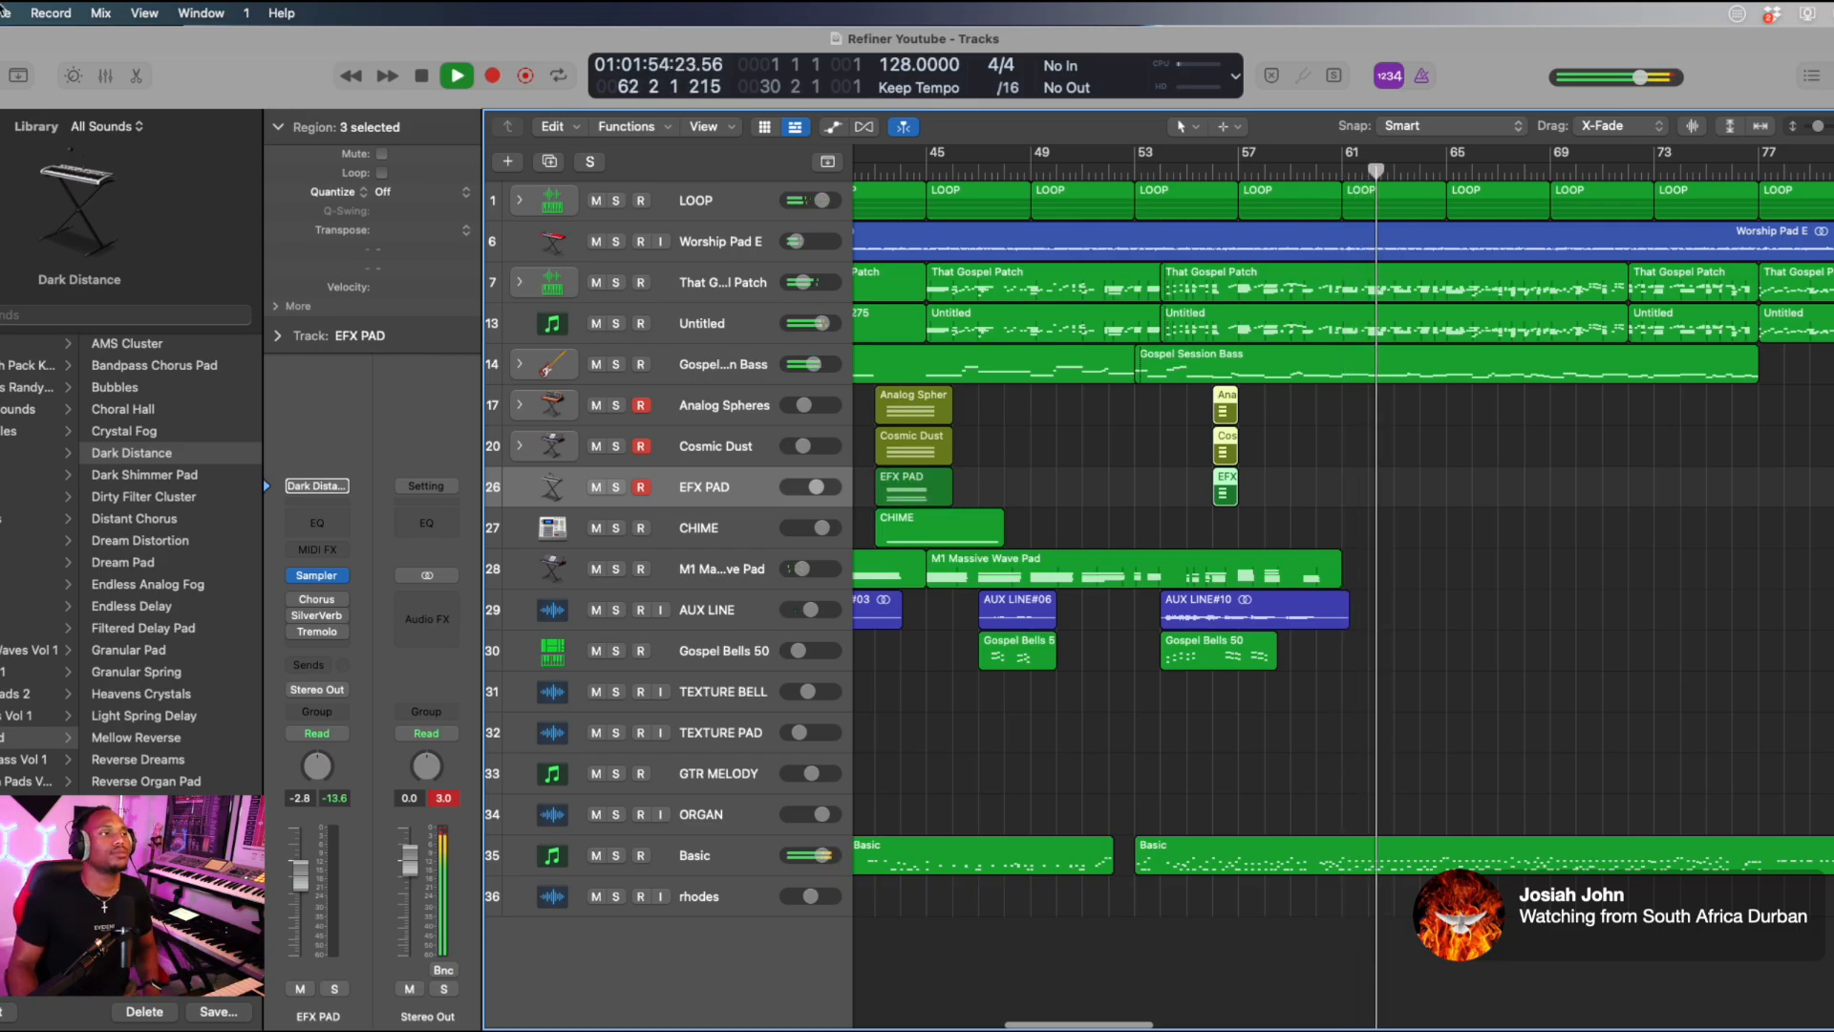
pyautogui.press('y')
pyautogui.press('i')
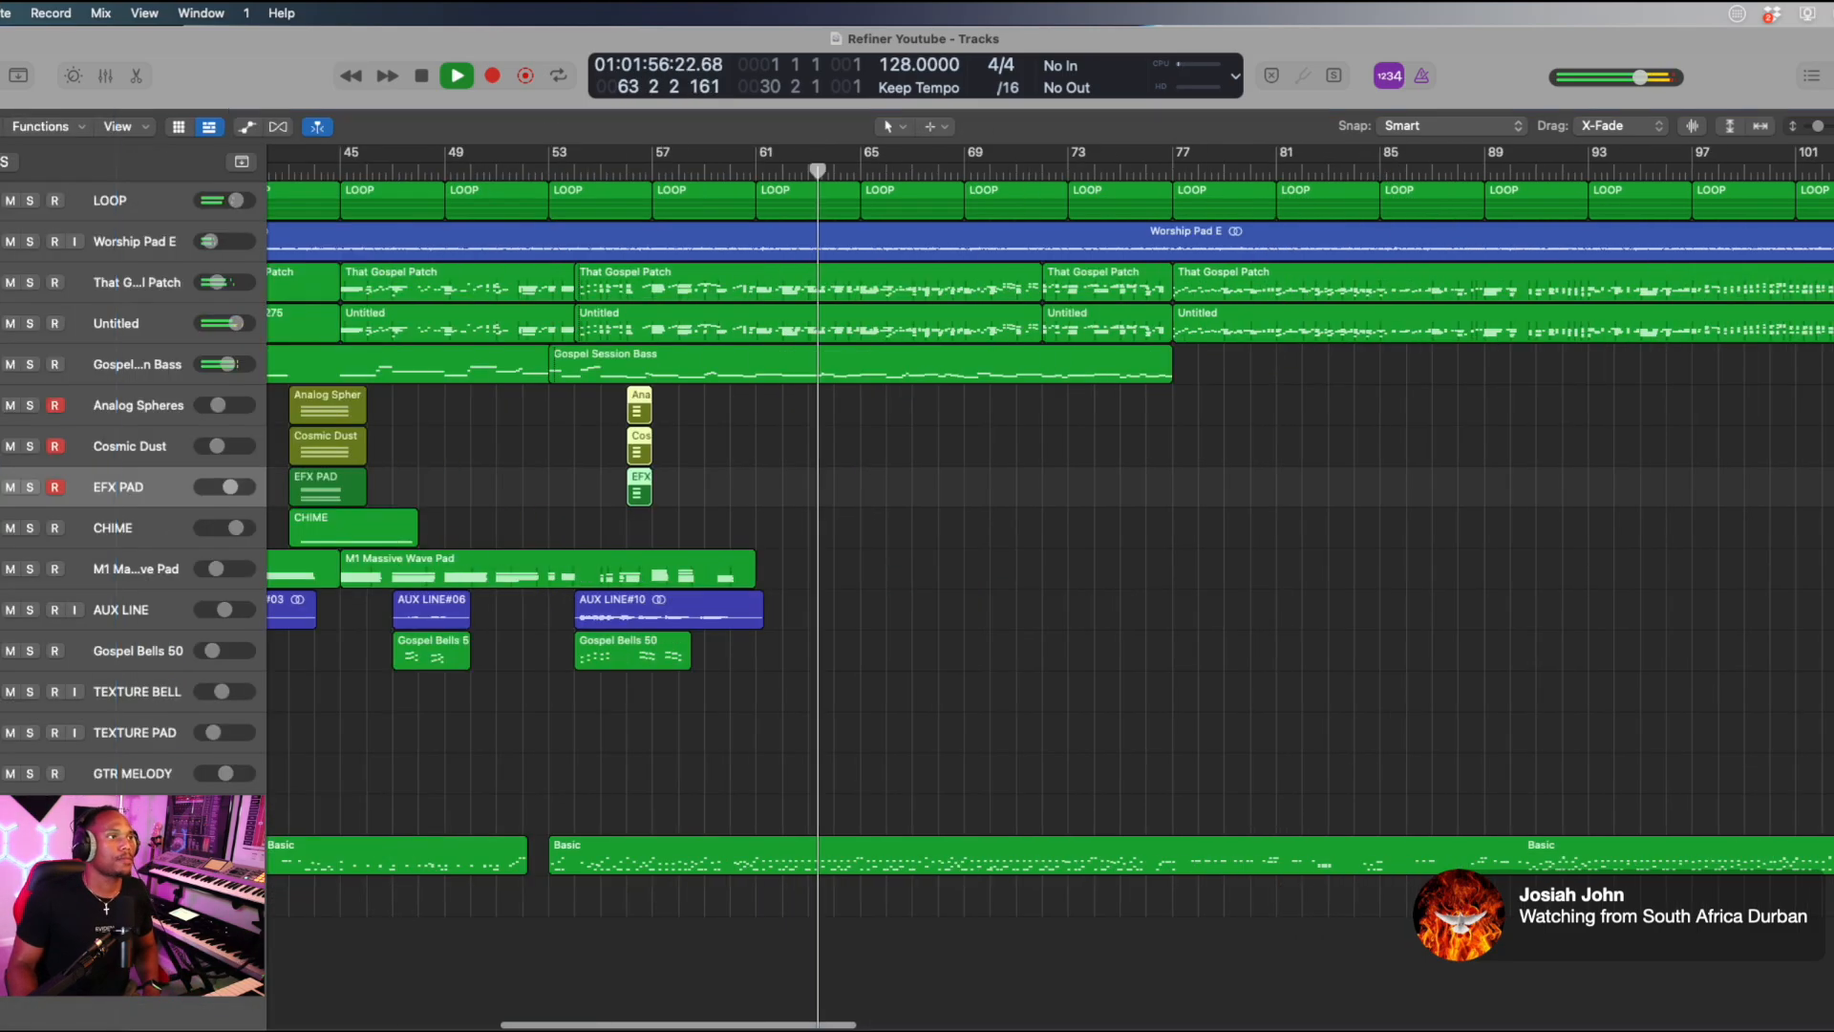
pyautogui.scroll(-2, 666, 416)
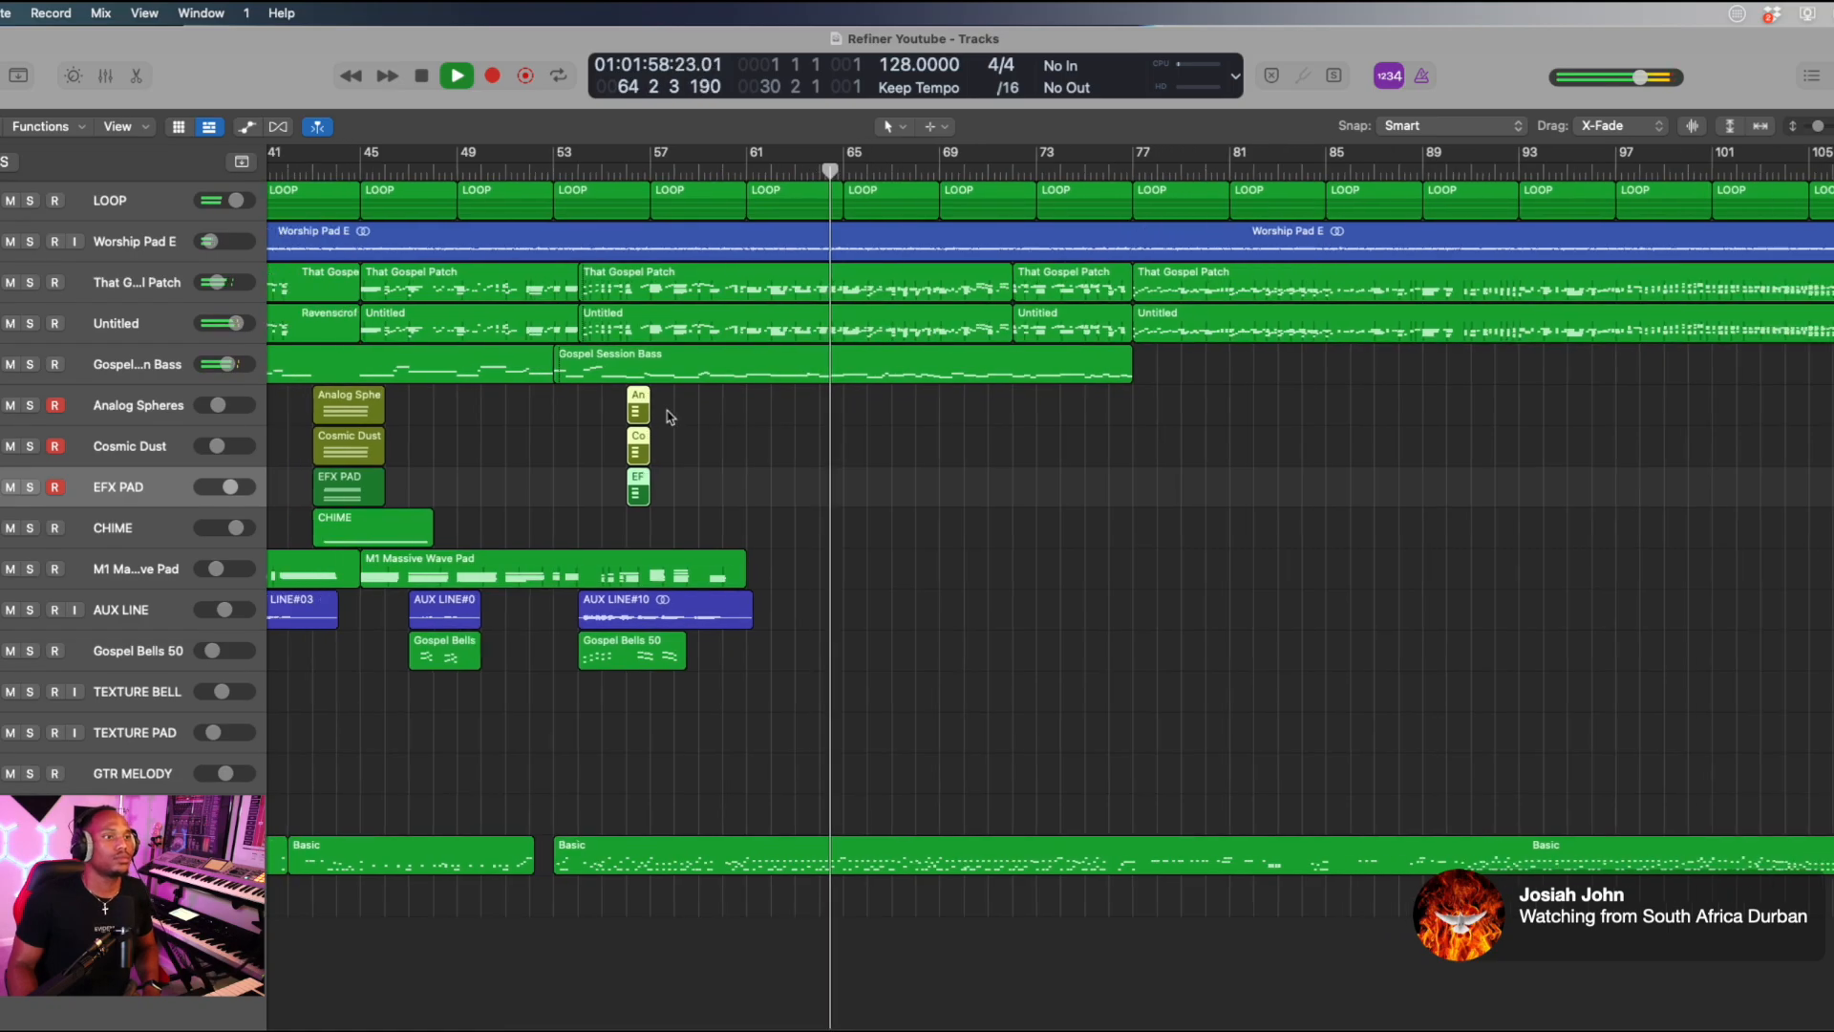
pyautogui.scroll(3, 667, 416)
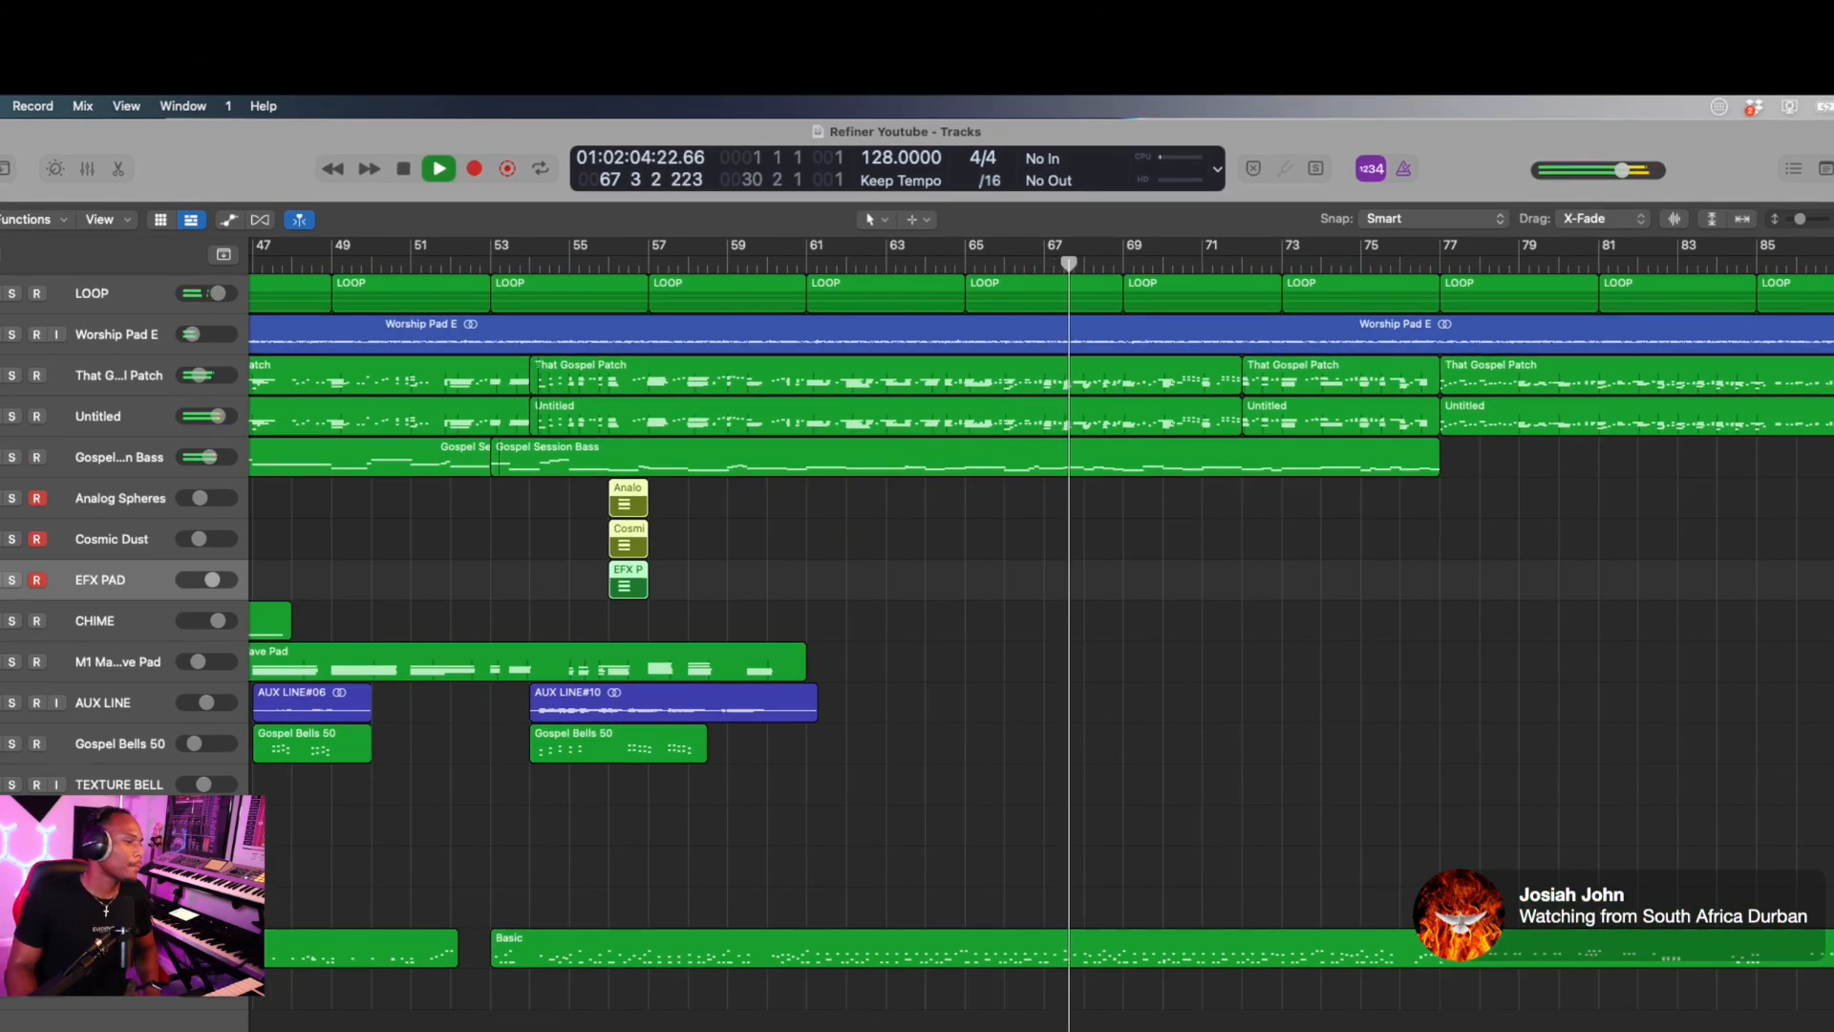
# Record the Gospel Bells 50 part from bar 67 to about bar 76, discarding the first take.
pyautogui.click(1437, 757)
pyautogui.press('r')
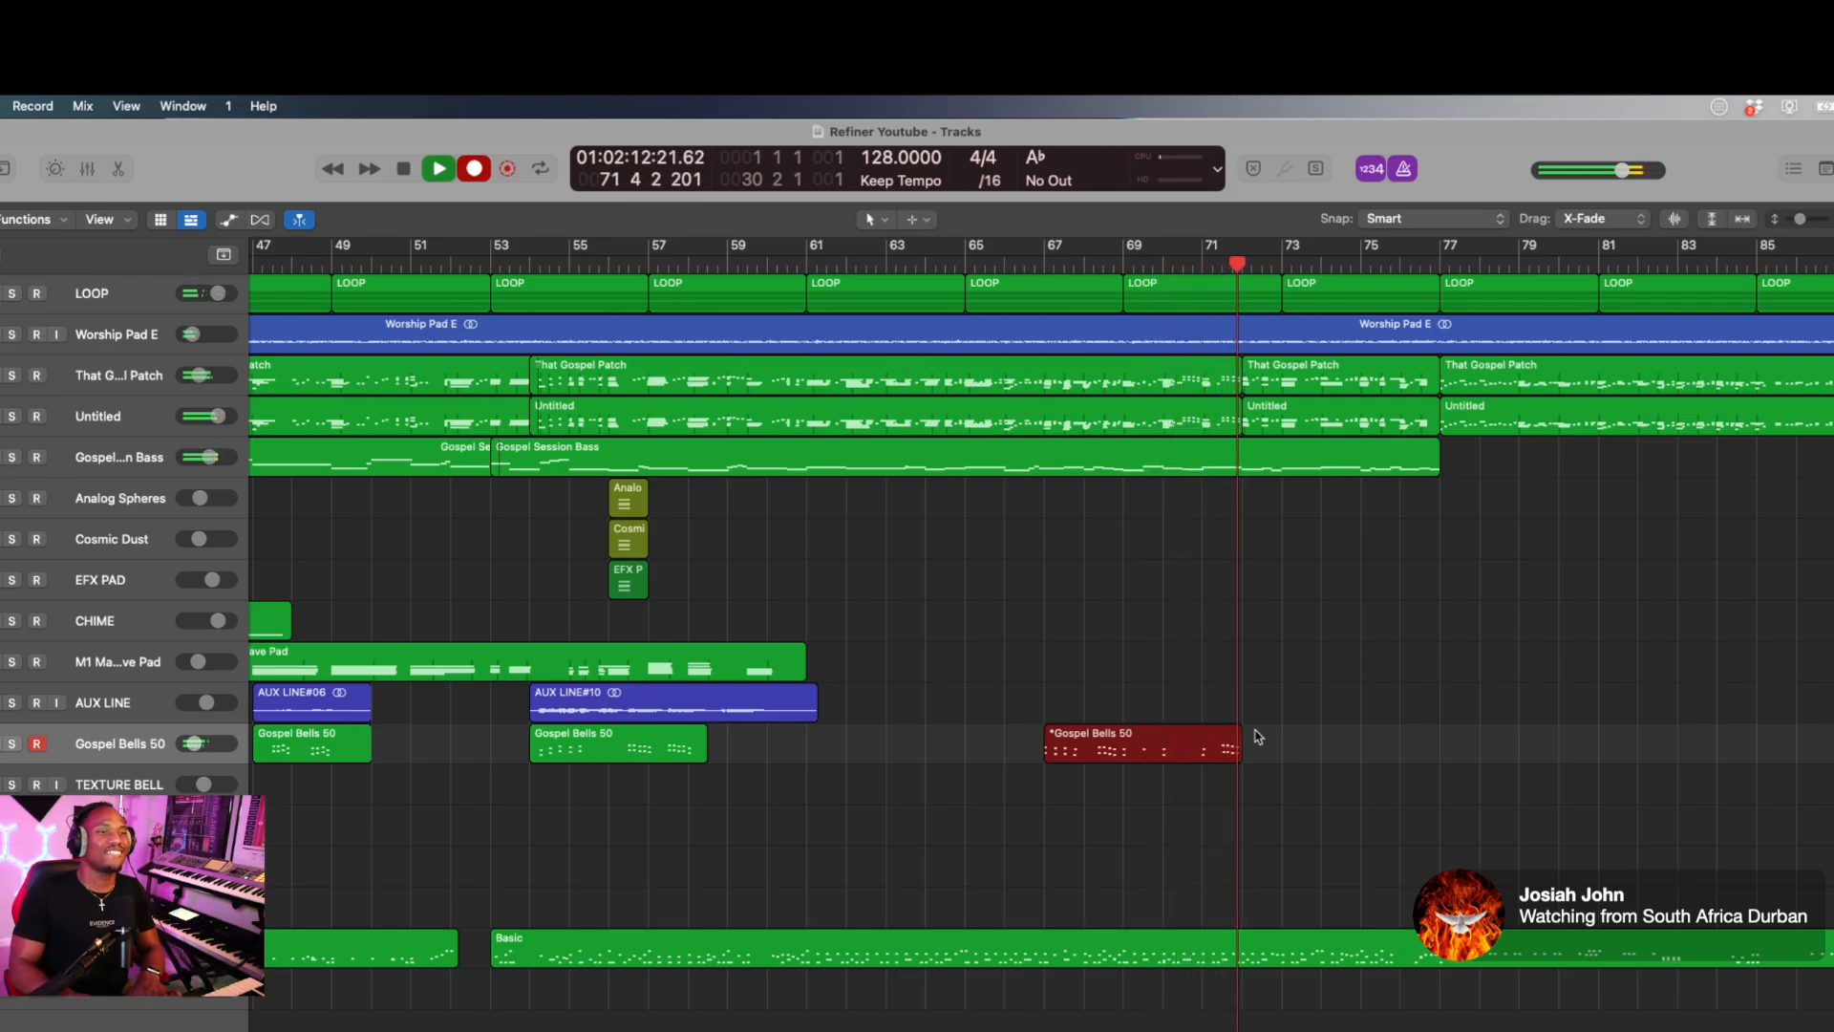
pyautogui.press('super+period')
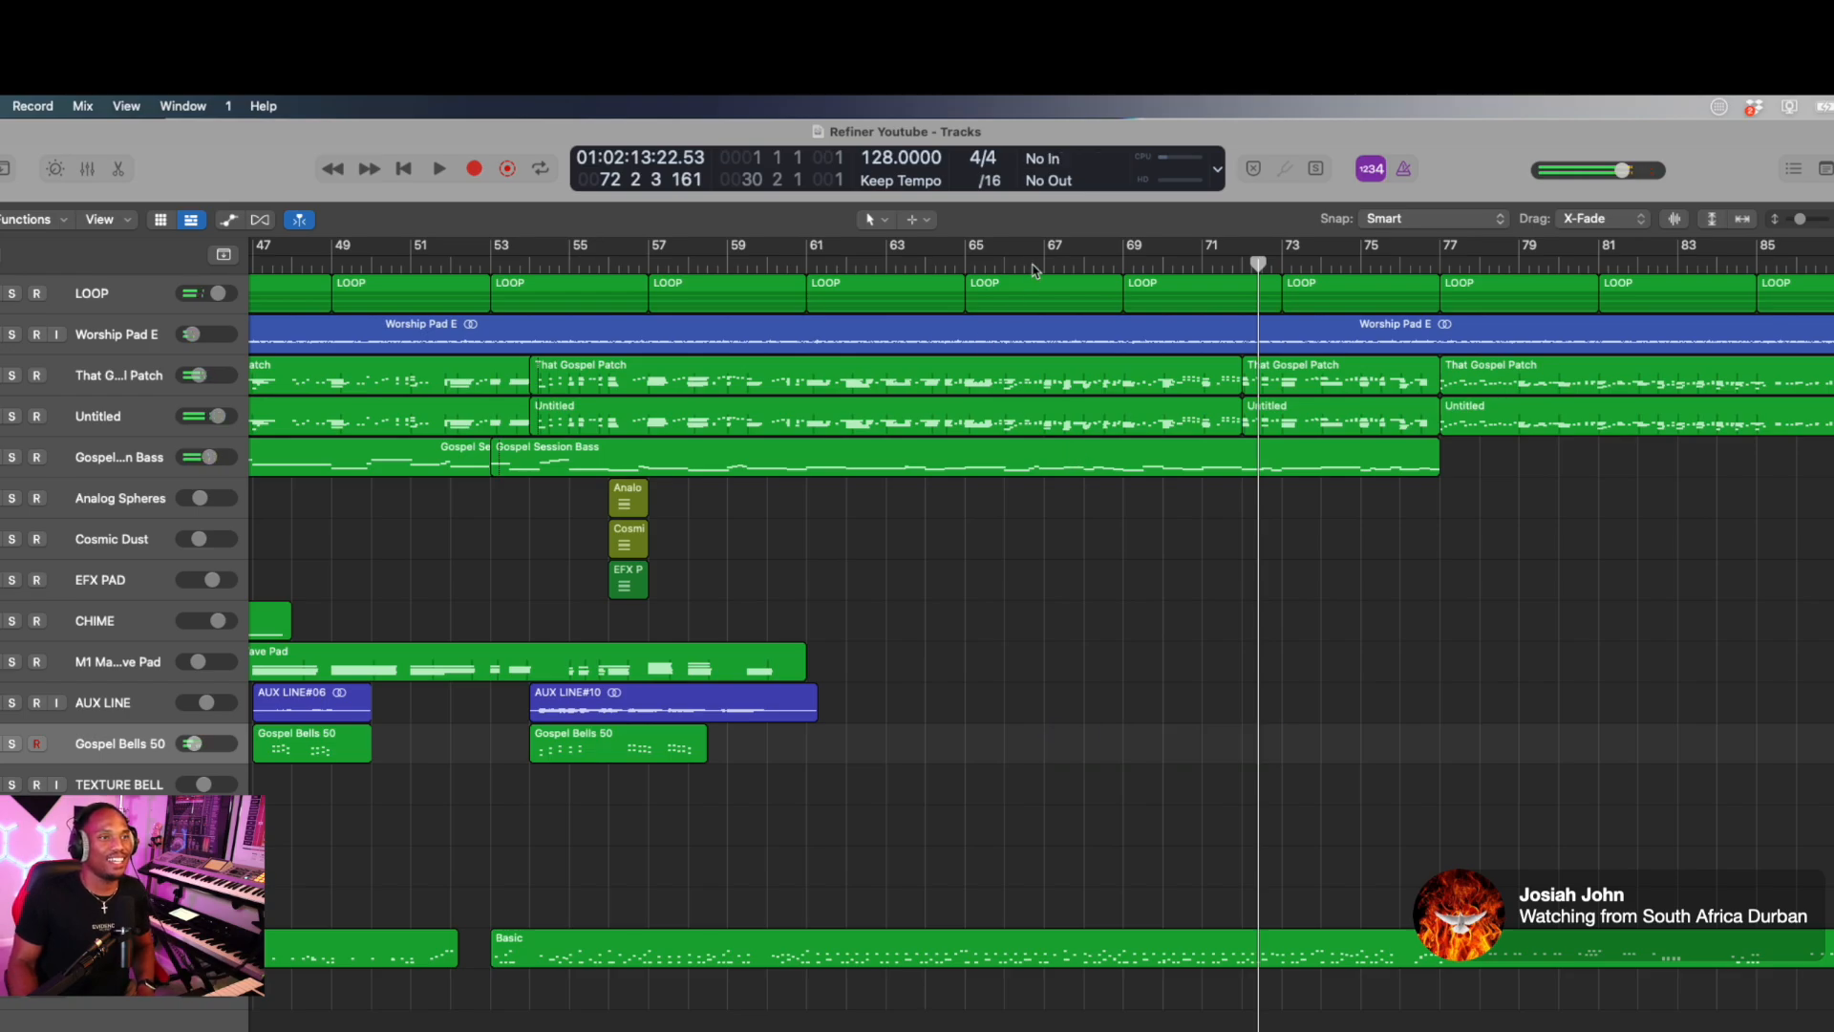
pyautogui.click(1032, 273)
pyautogui.press('r')
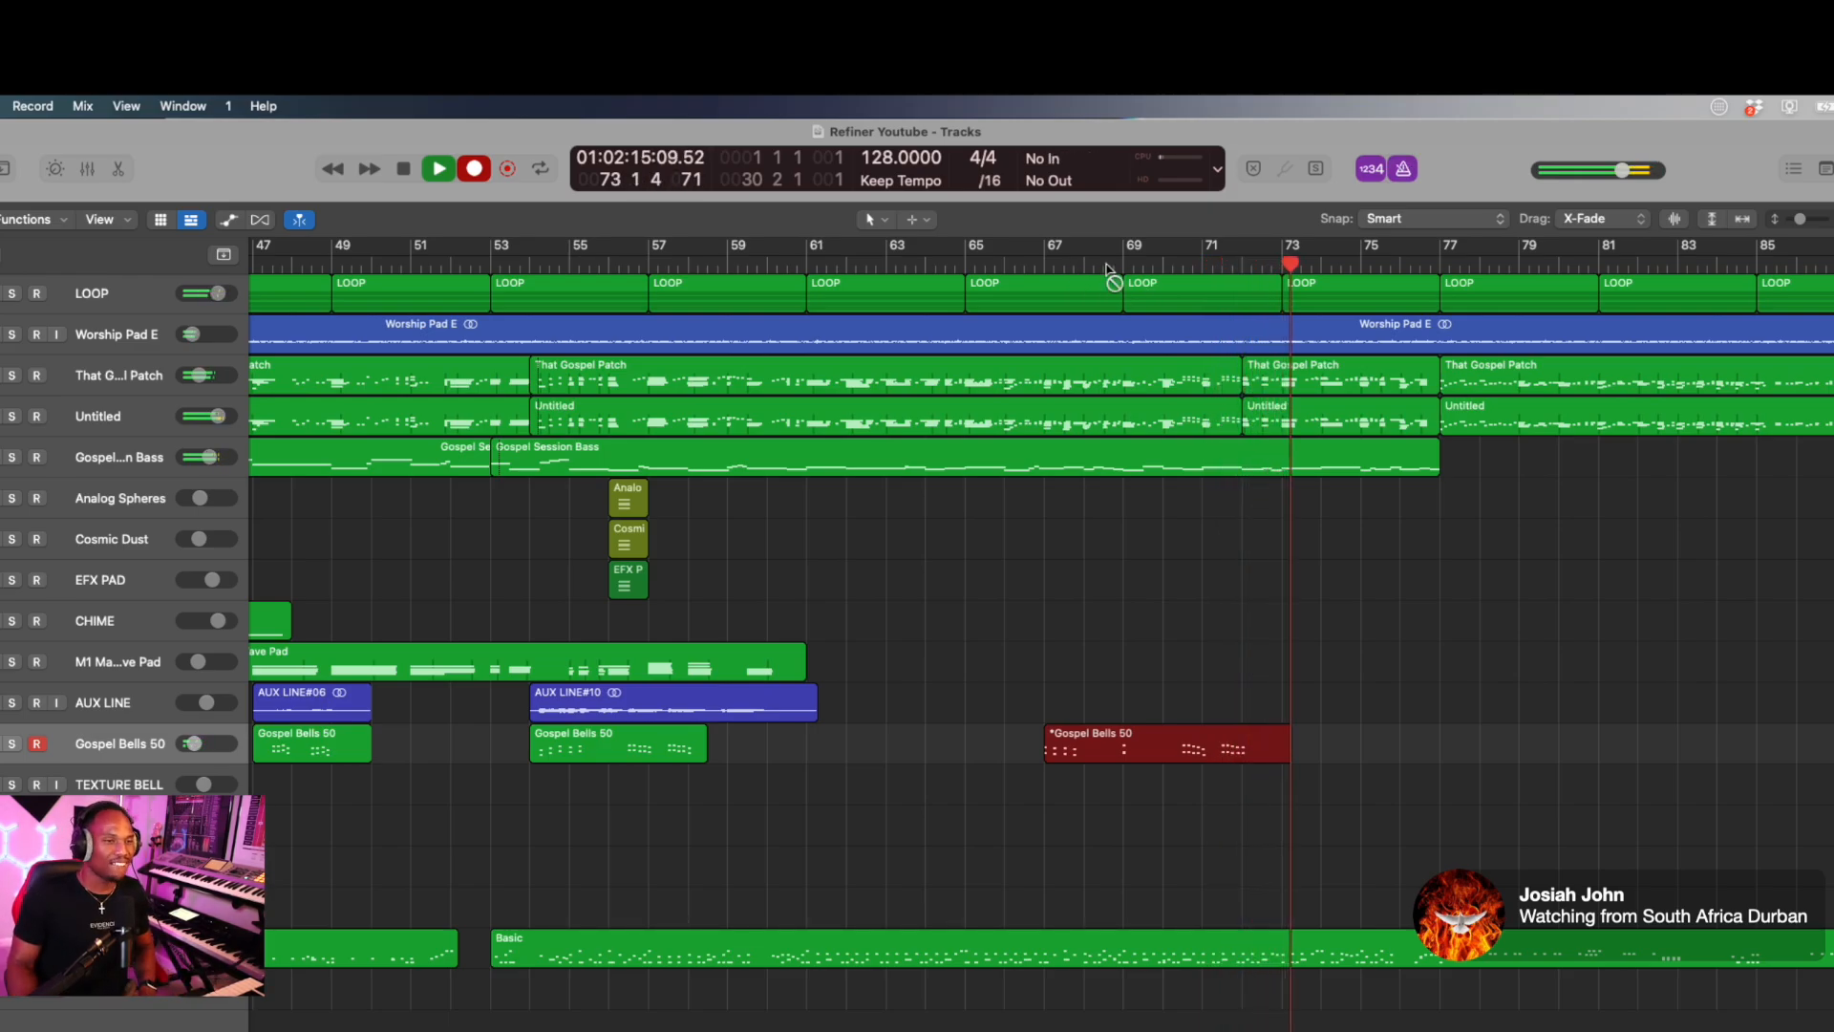
pyautogui.press('super+Left')
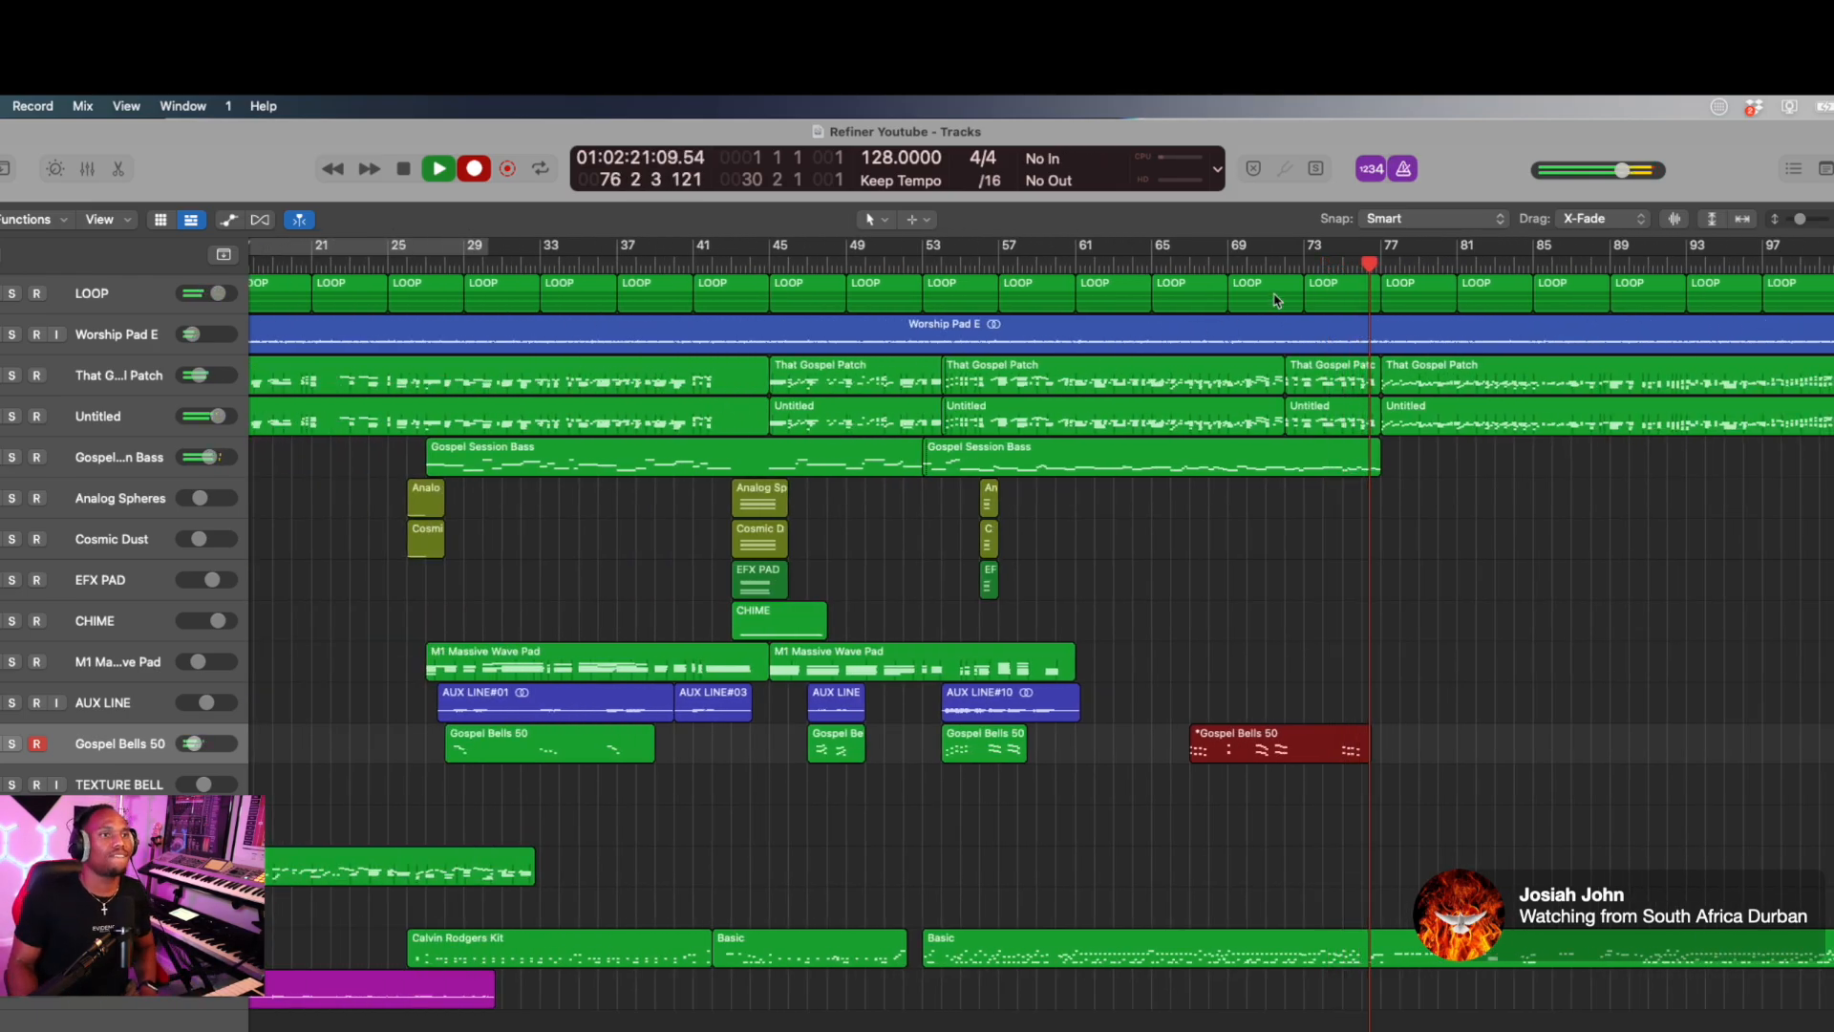
pyautogui.press('space')
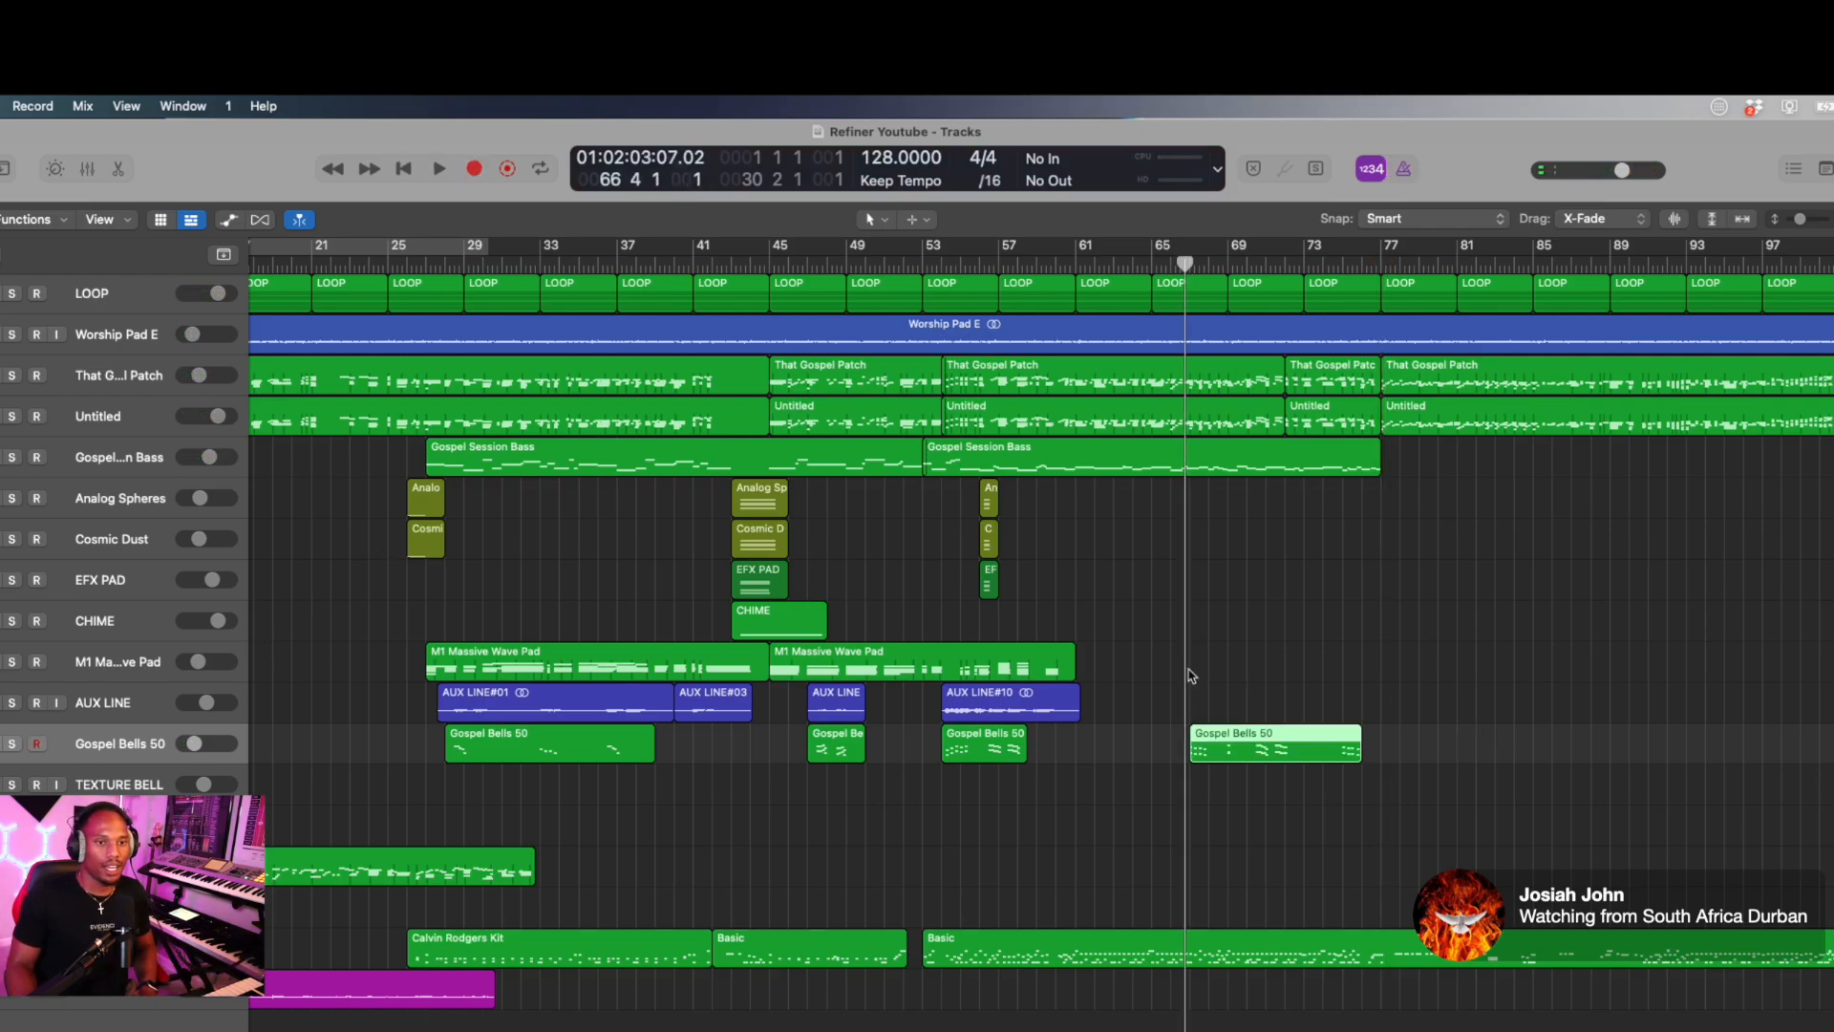
# Record the AUX LINE part from bar 67 to about bar 77.
pyautogui.press('Up')
pyautogui.press('r')
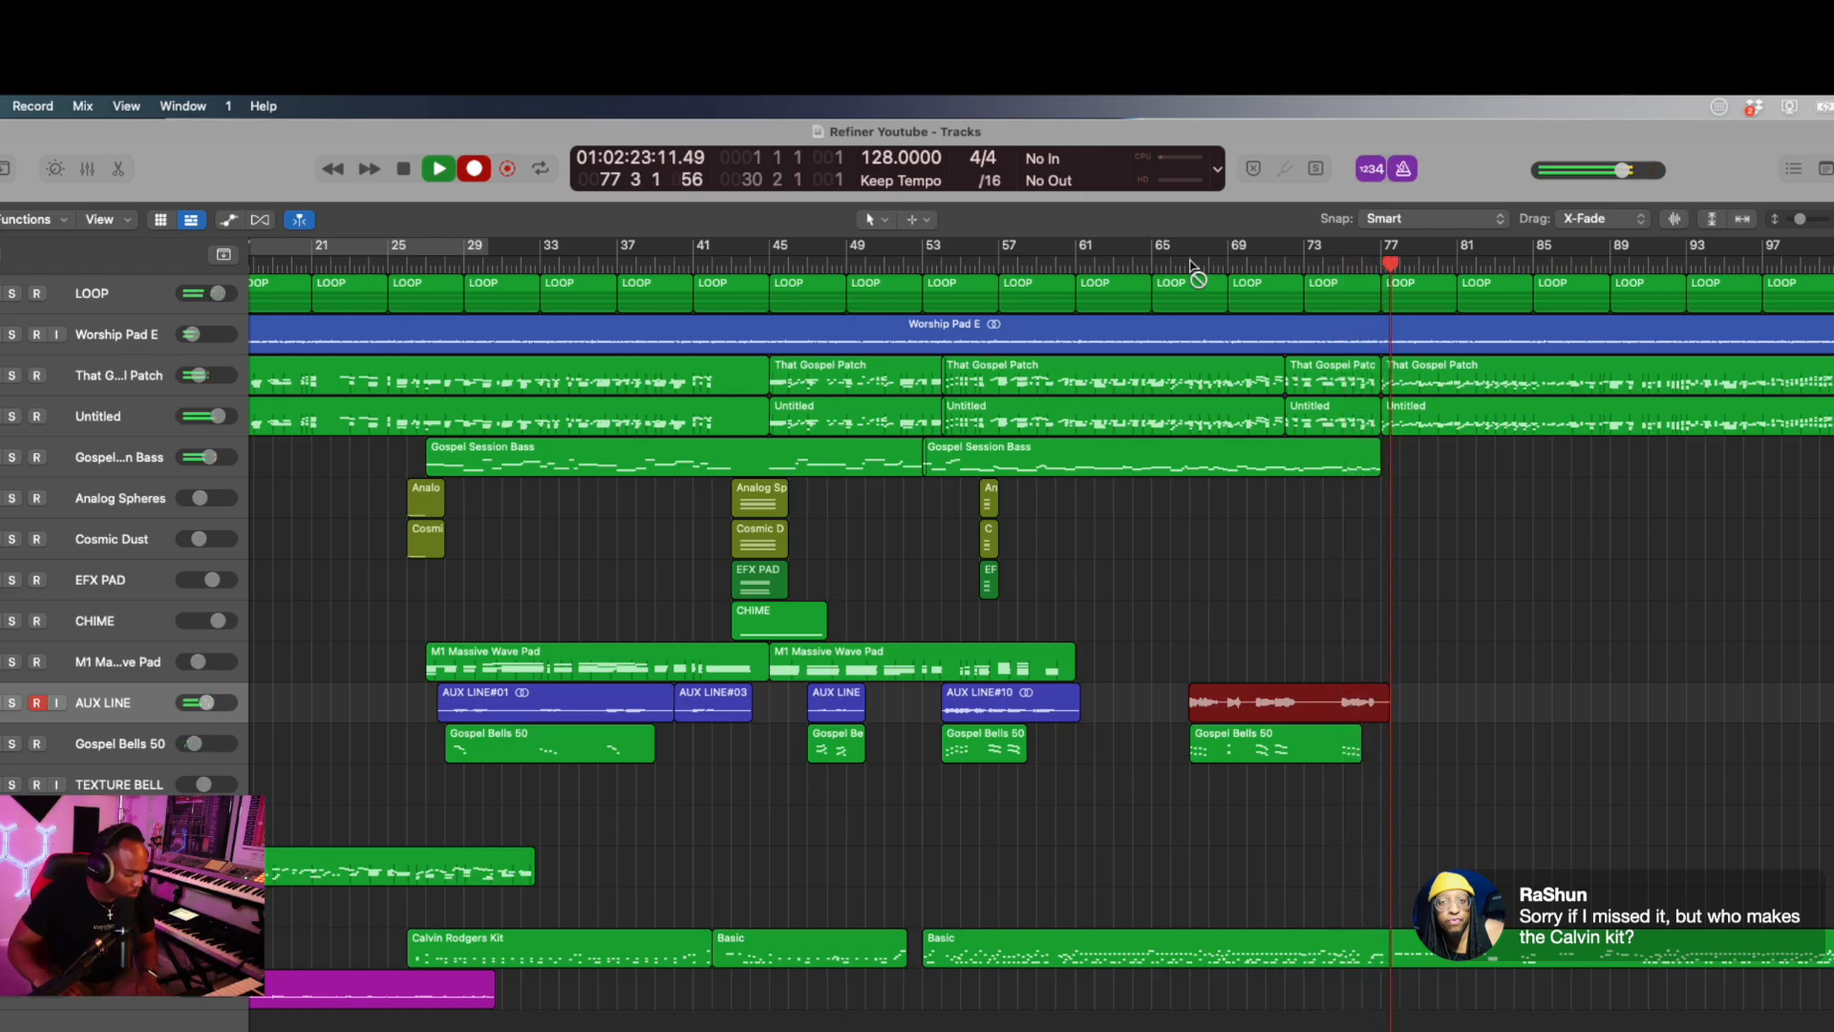
pyautogui.press('space')
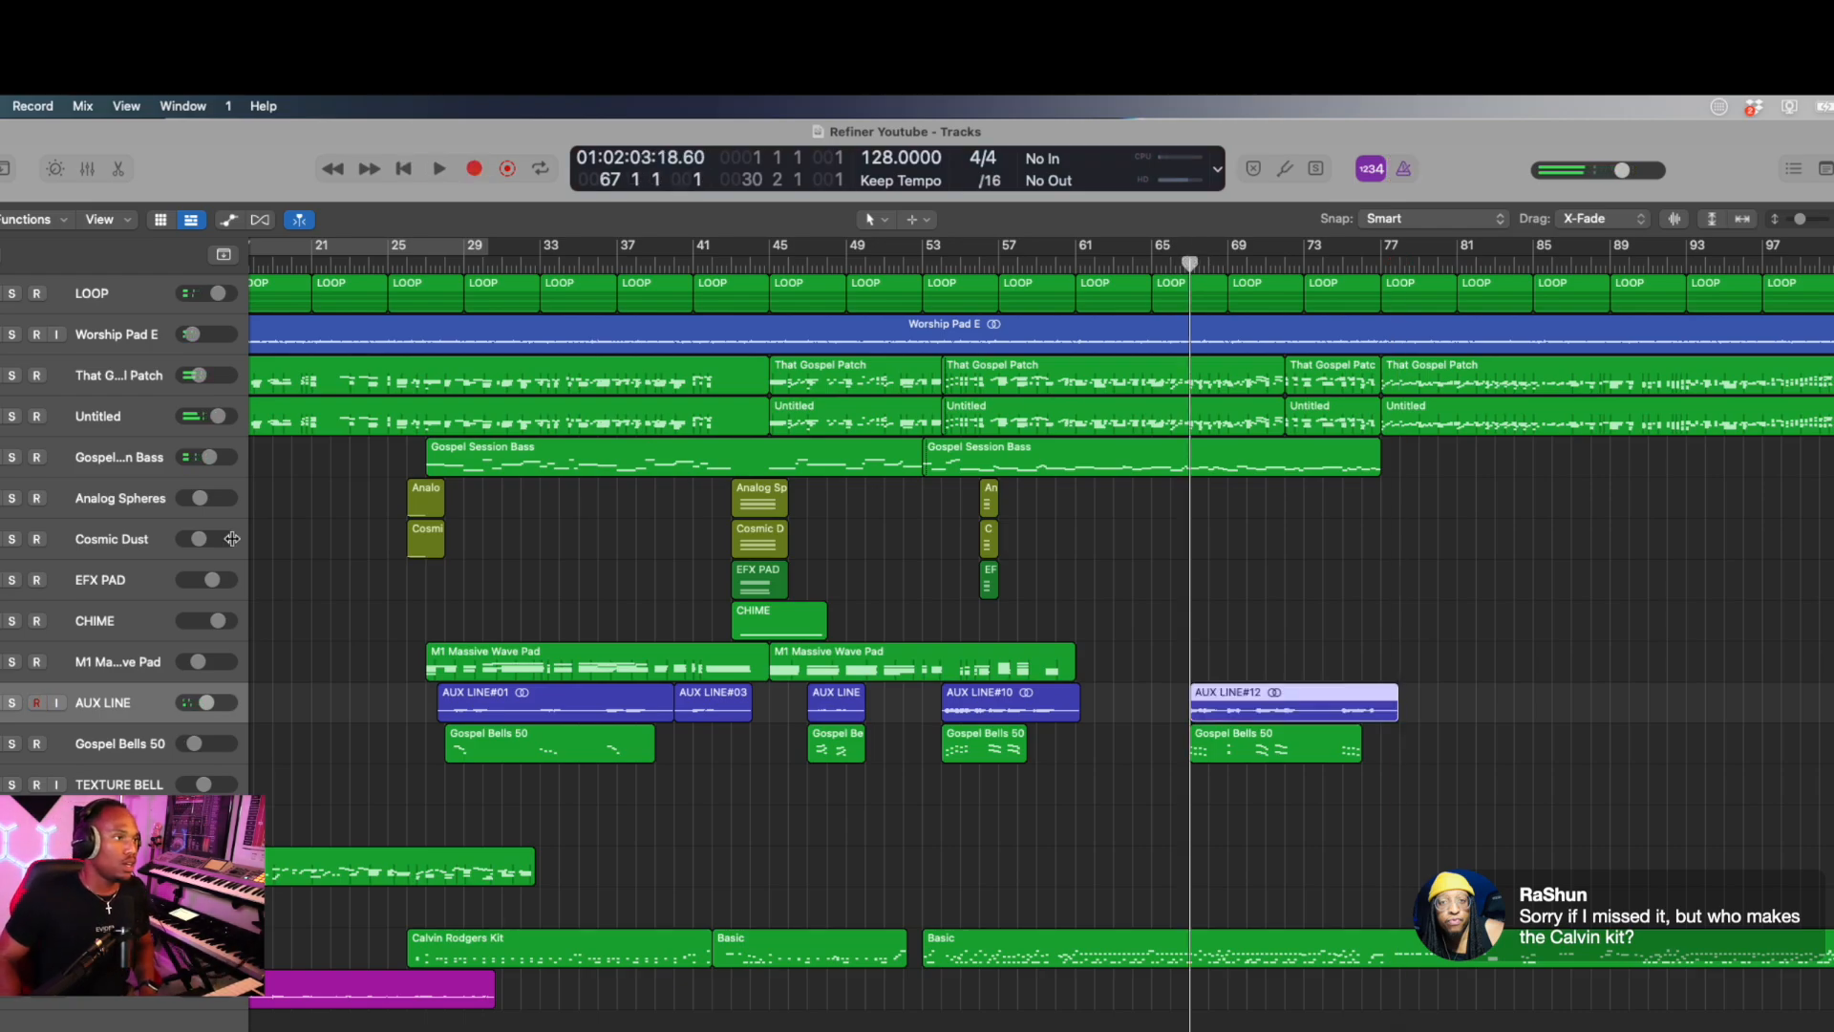
# Record a chime on the CHIME track from bar 76 to about bar 79.
pyautogui.click(96, 623)
pyautogui.moveTo(1358, 263); pyautogui.dragTo(1384, 265)
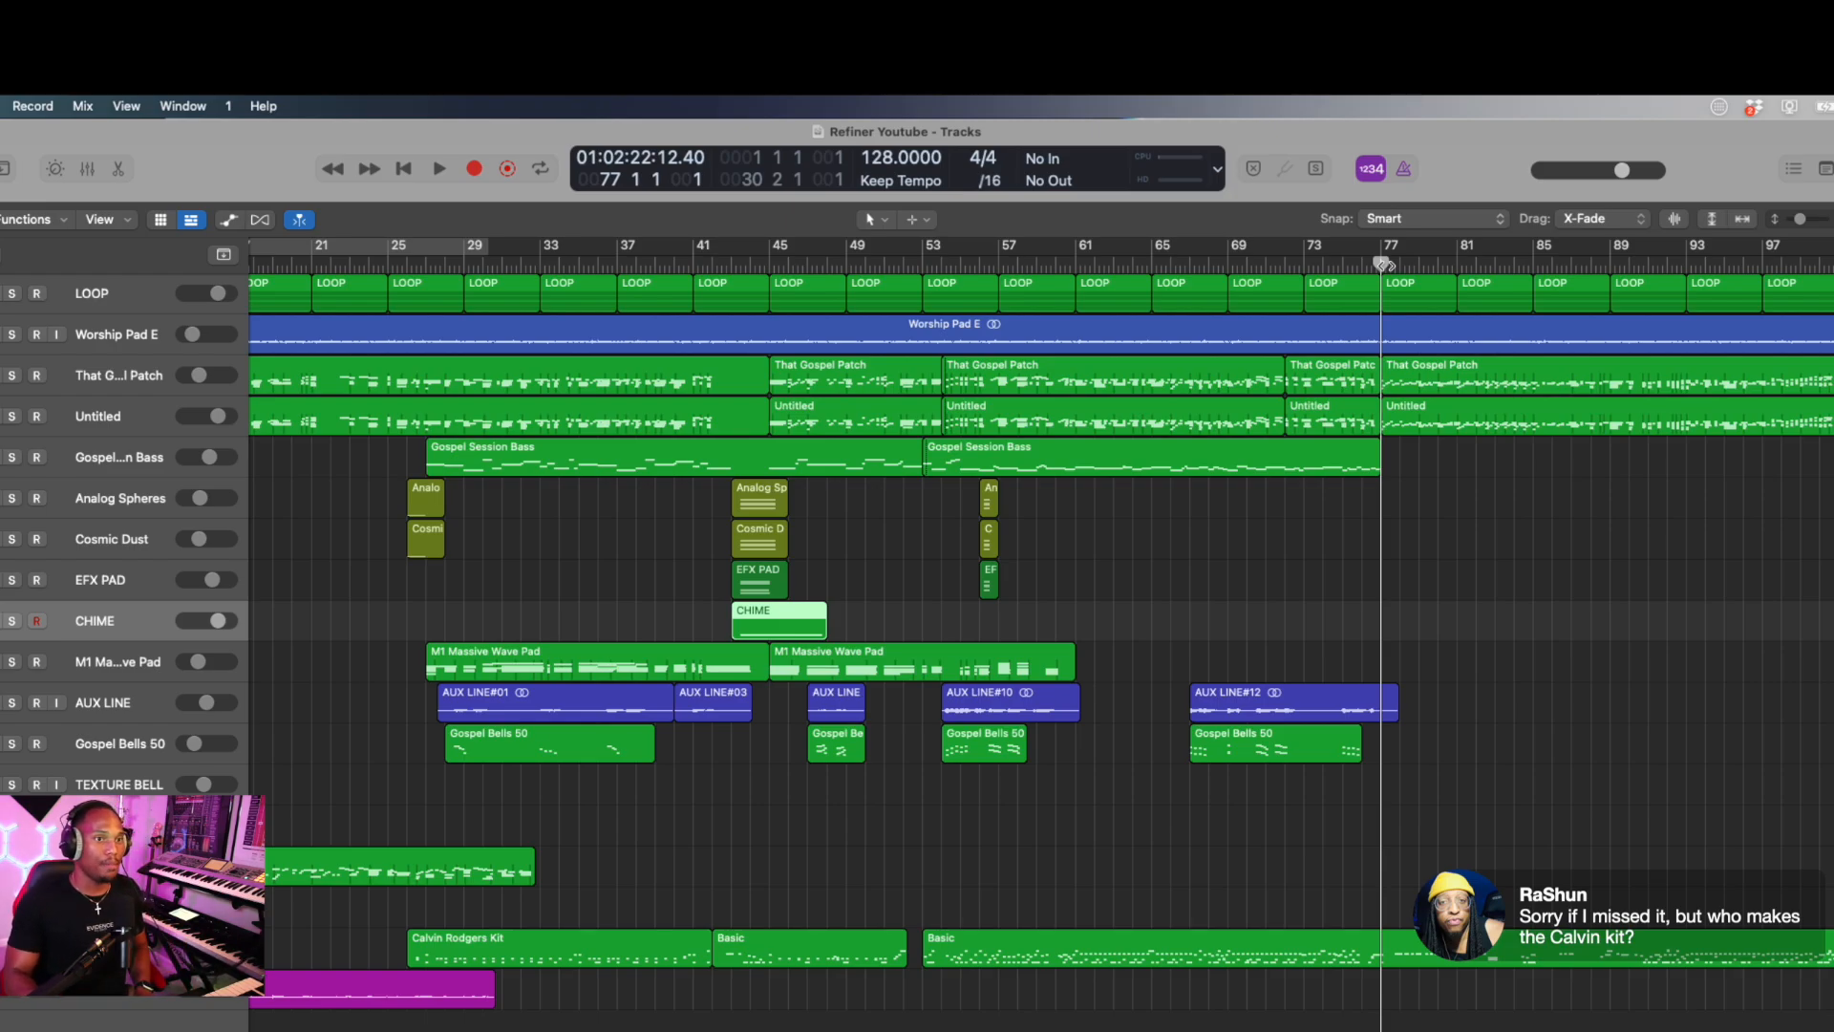
pyautogui.press('r')
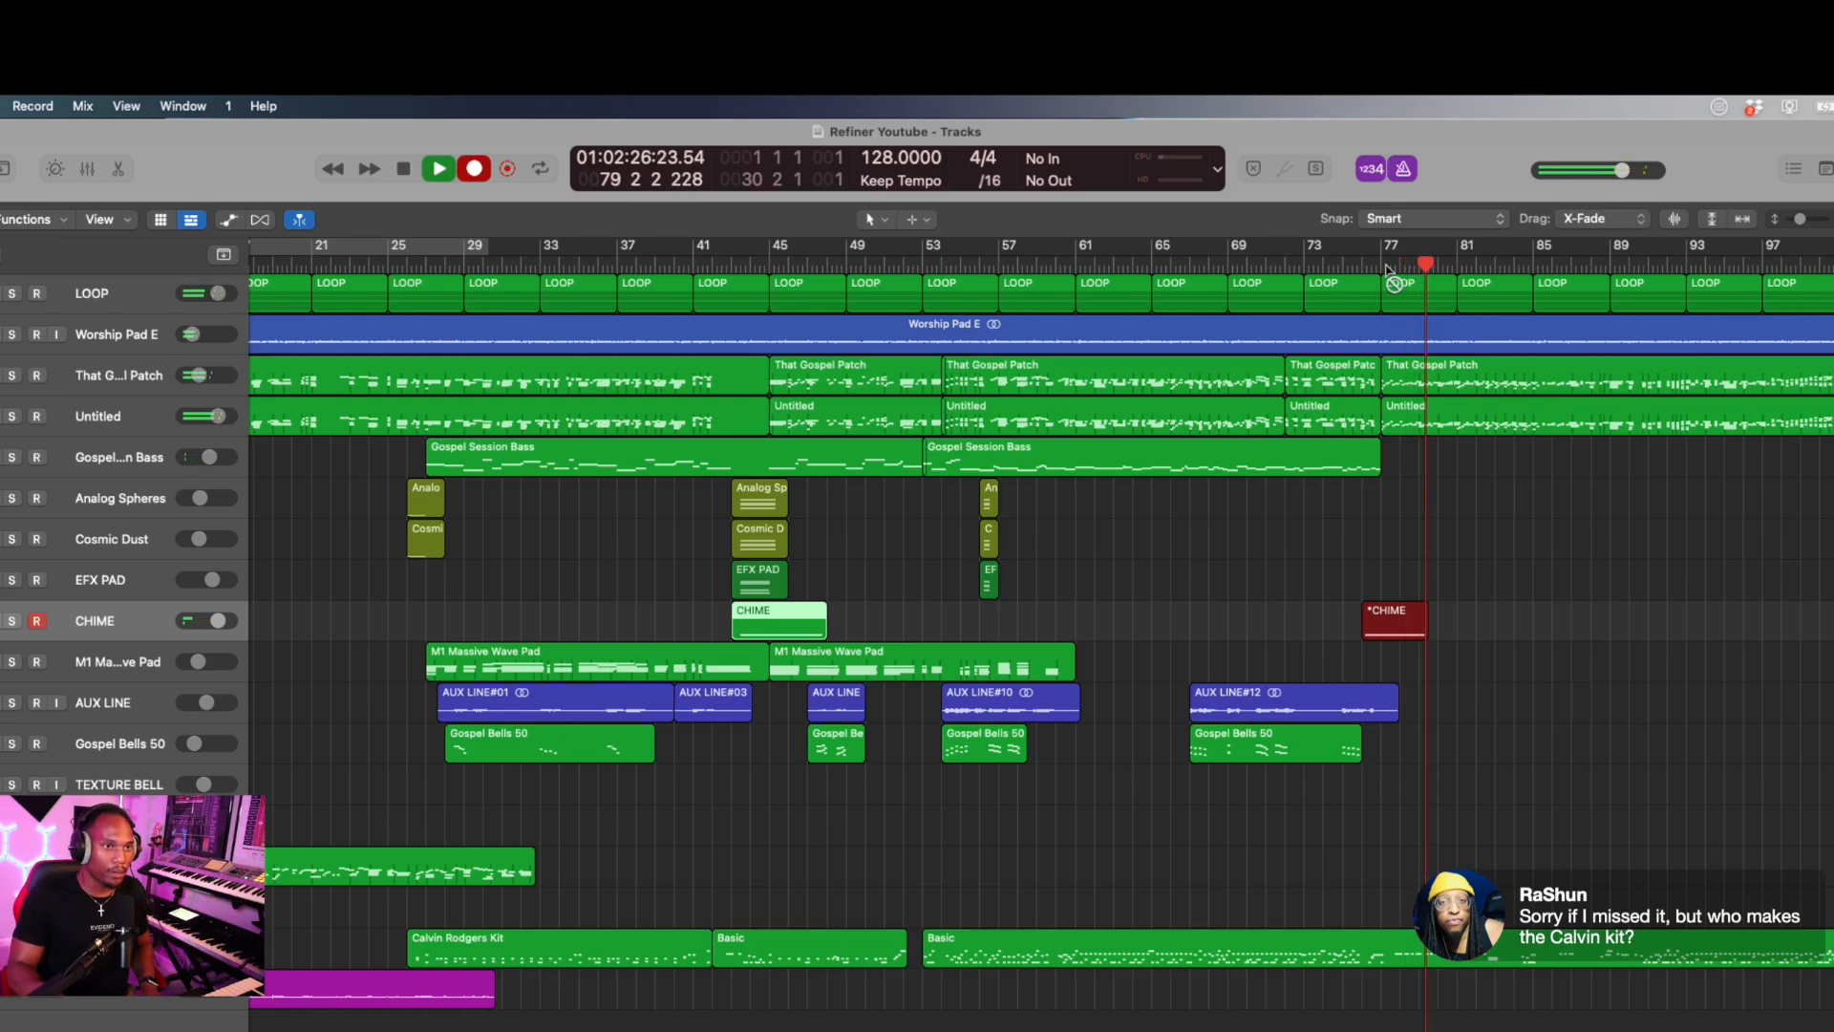
pyautogui.hotkey('shift', 'r')
# Arm the Analog Spheres, Cosmic Dust and EFX PAD tracks together and record a layered chord effect starting at bar 76.
pyautogui.click(96, 583)
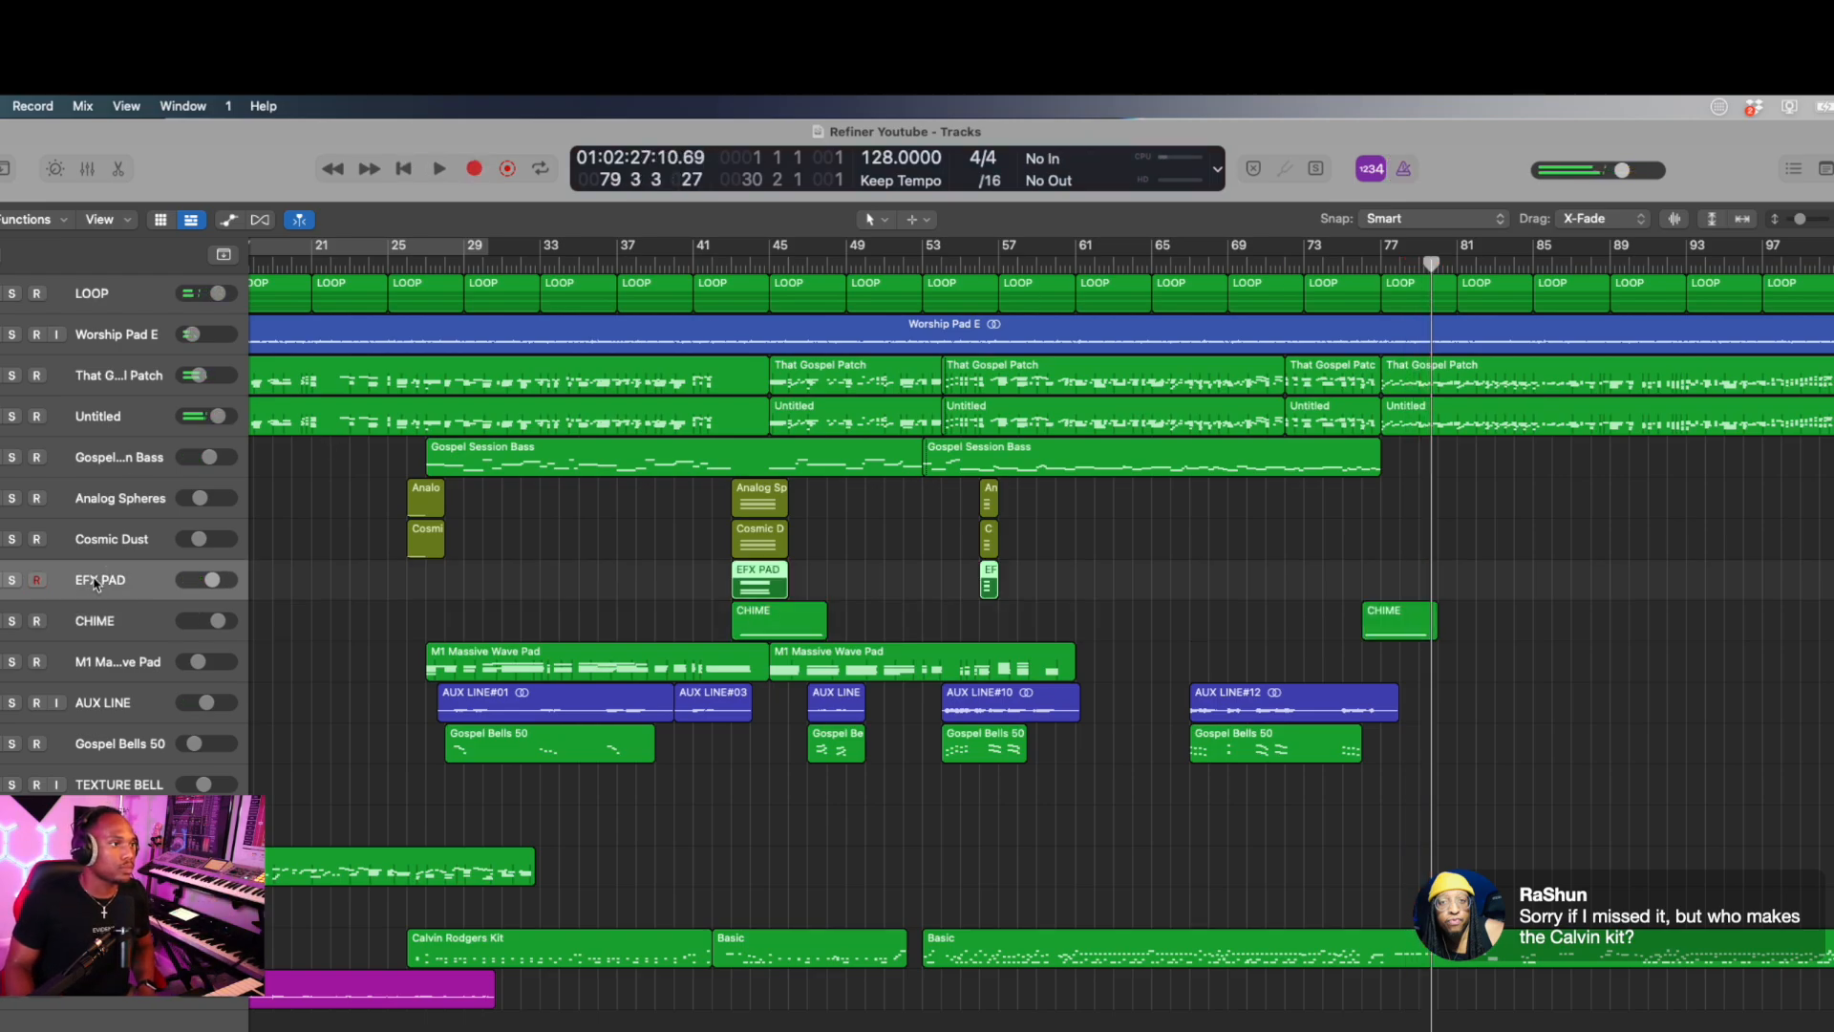
pyautogui.click(52, 544)
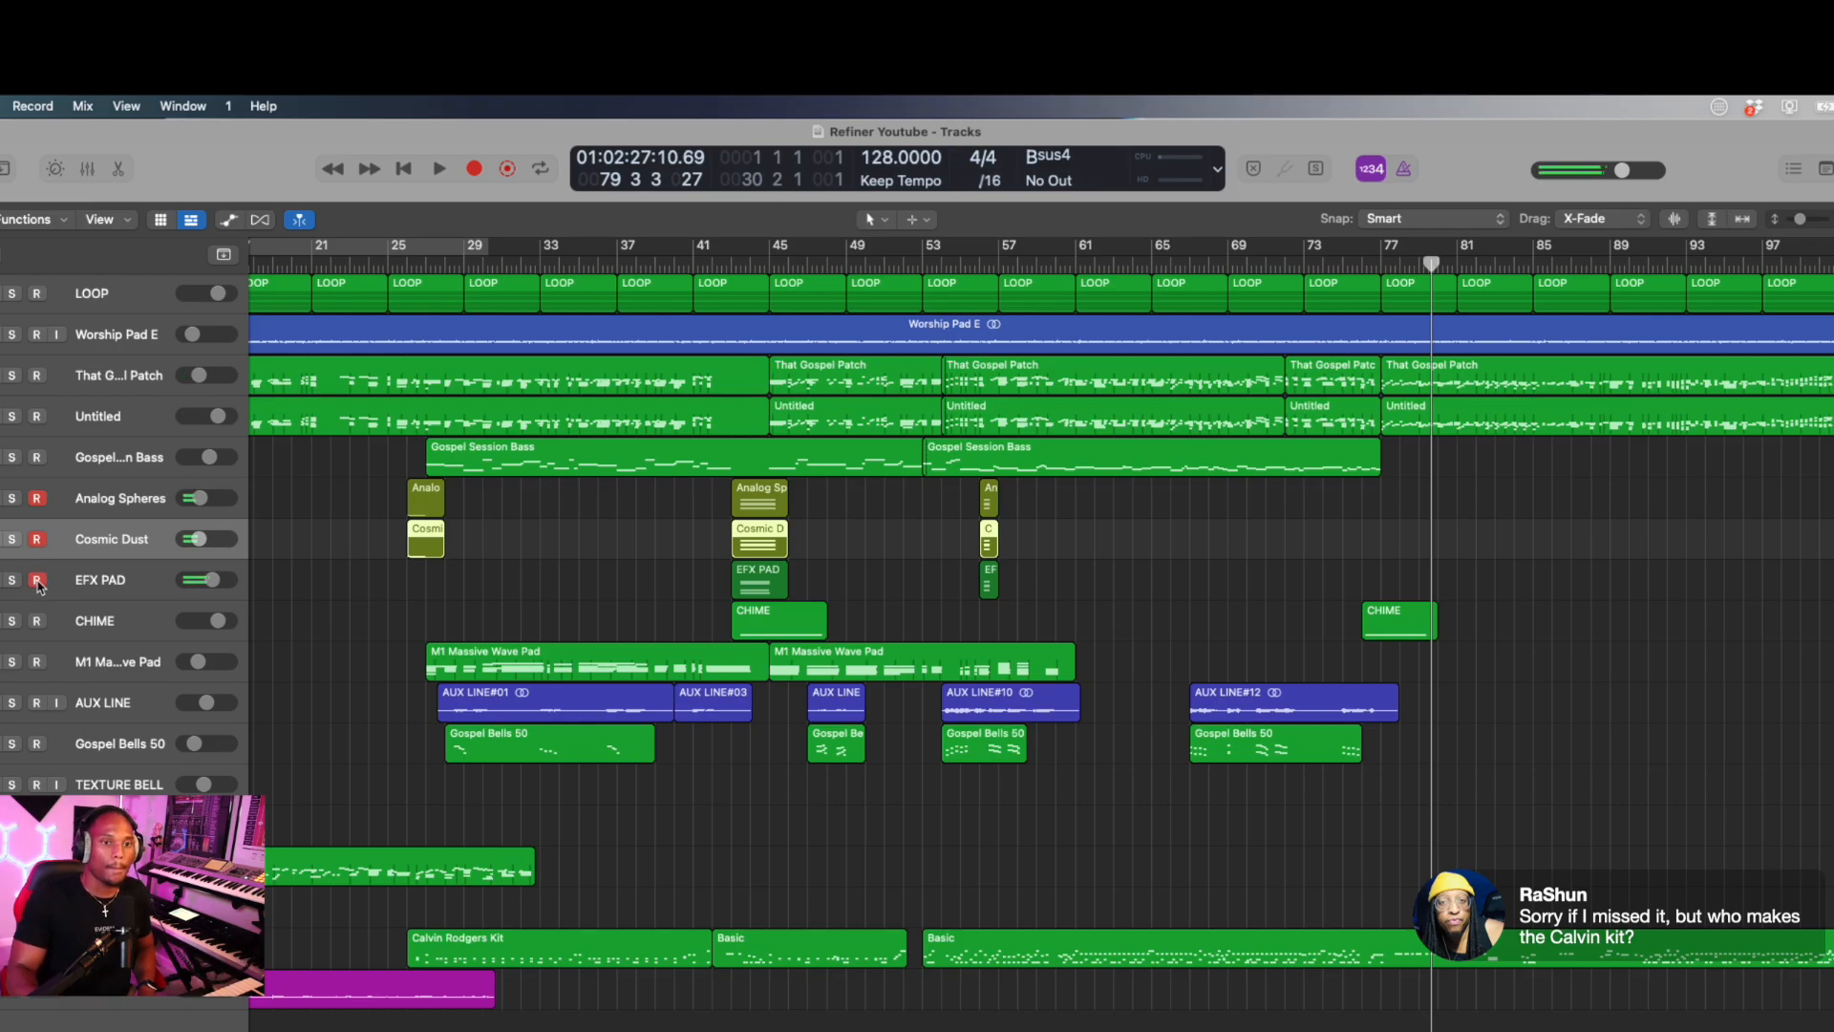
pyautogui.press('r')
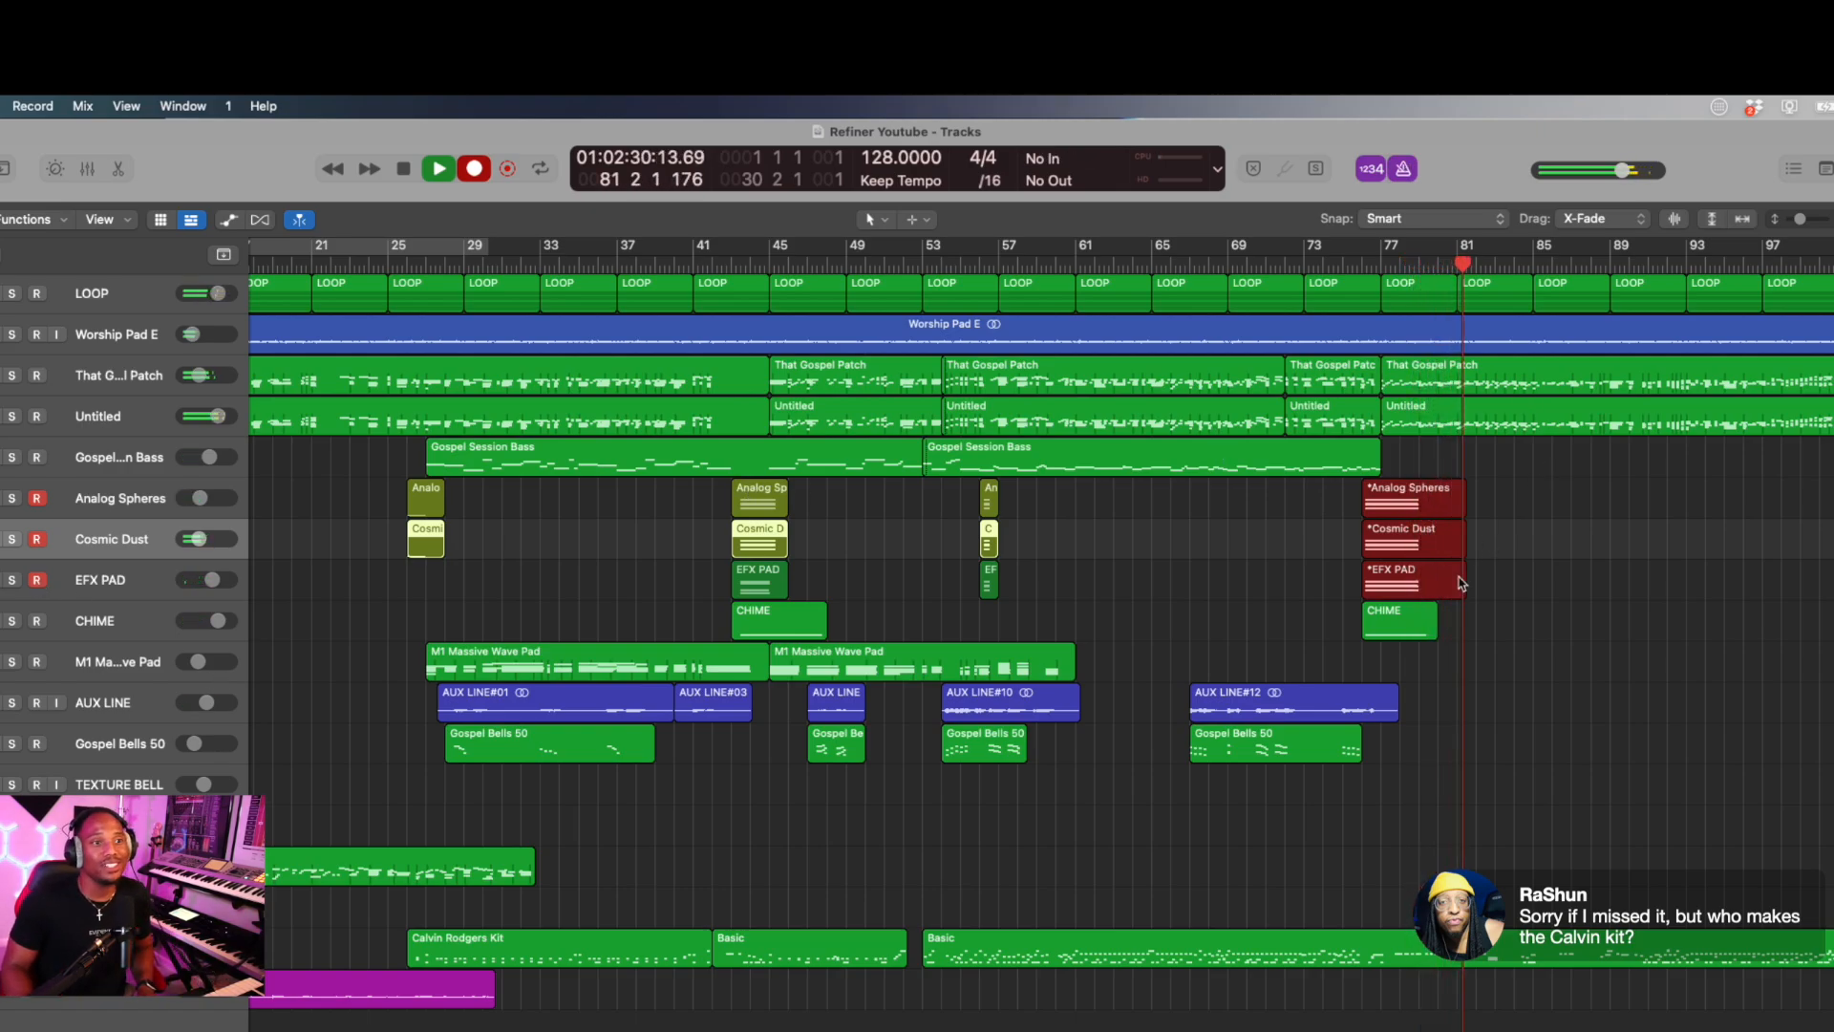
# Select the new Analog Spheres, Cosmic Dust and EFX PAD regions at bar 76 and all their notes in the Piano Roll, then close it.
pyautogui.click(1285, 585)
pyautogui.doubleClick(1387, 585)
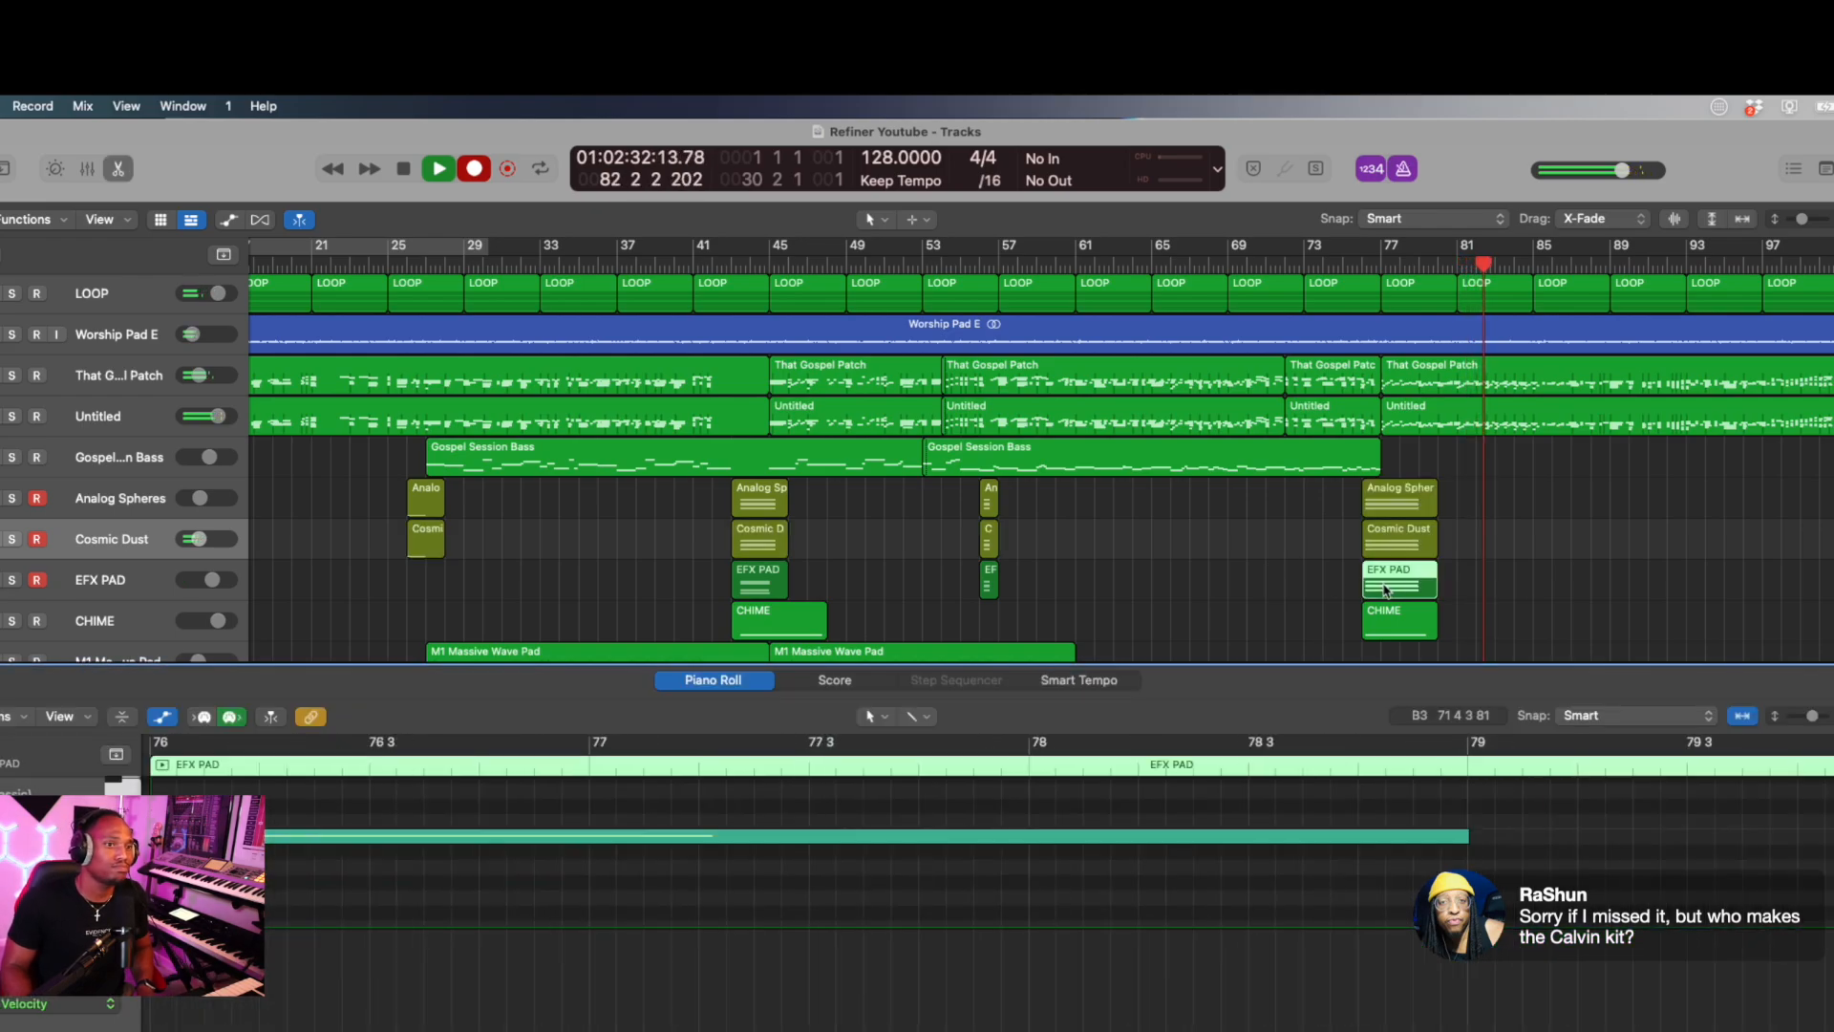
pyautogui.moveTo(1457, 496); pyautogui.dragTo(1391, 579)
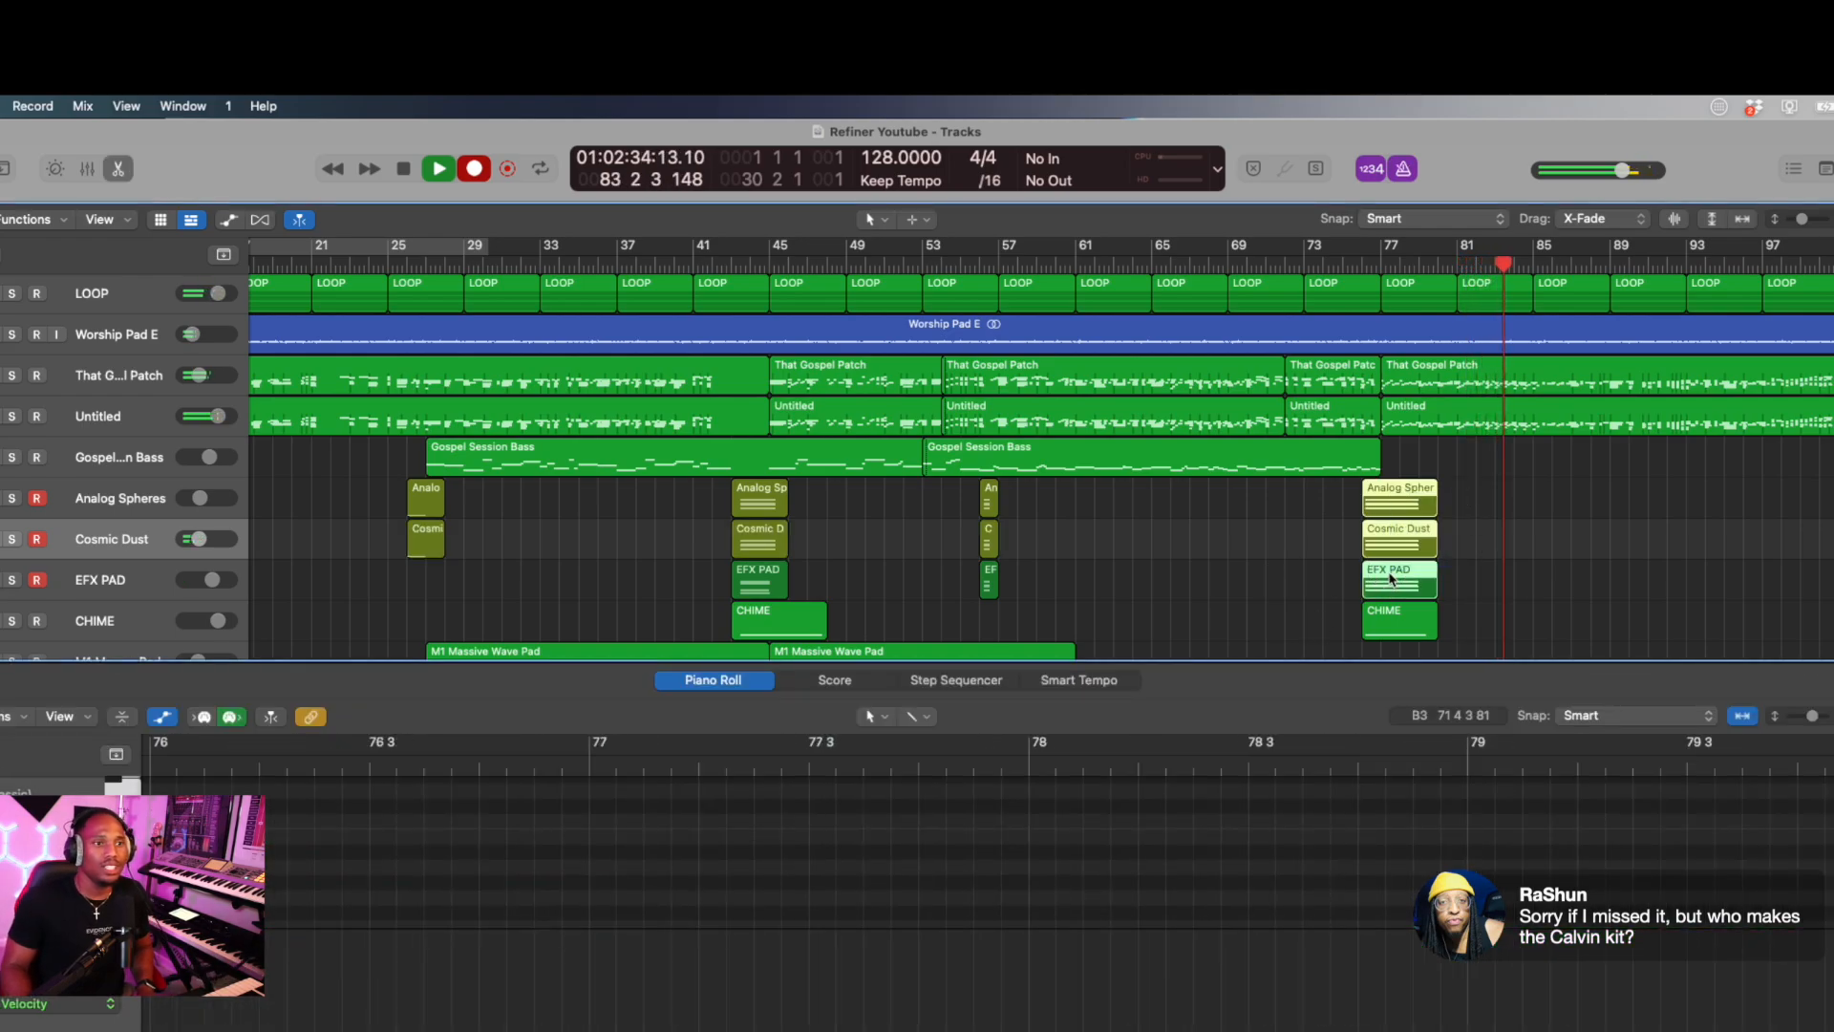
pyautogui.press('e')
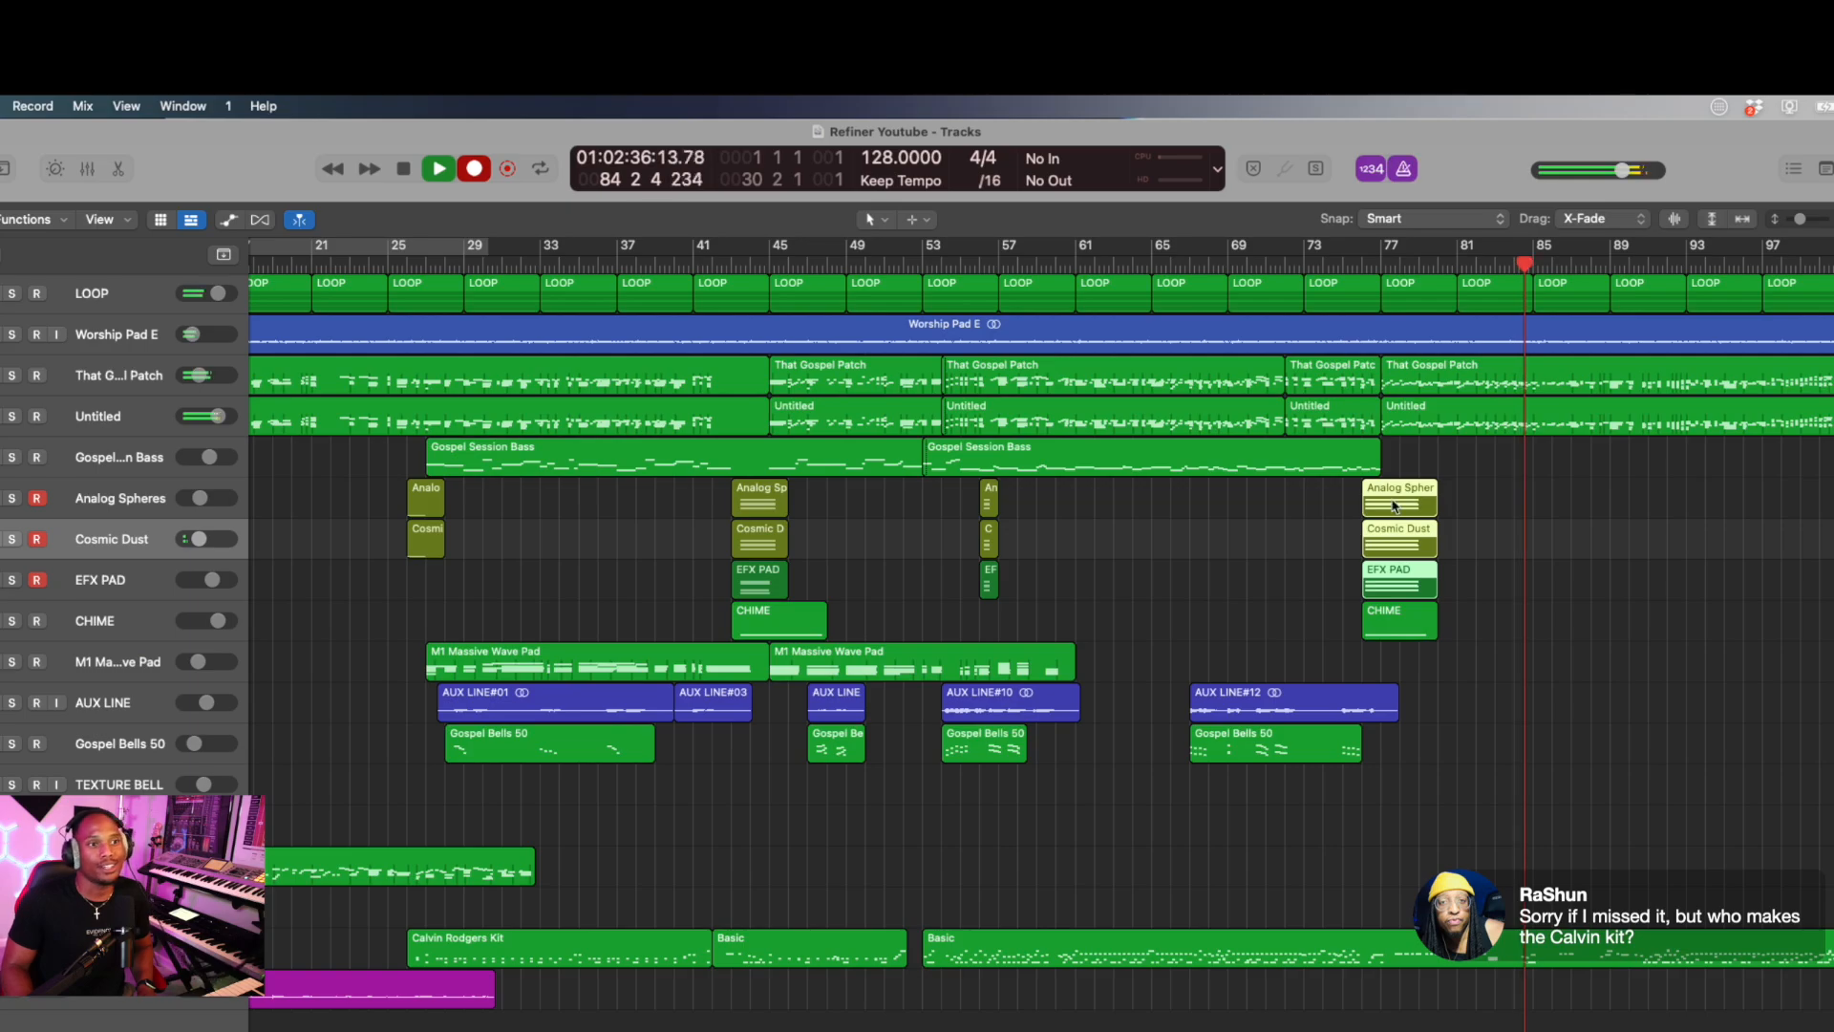
pyautogui.press('e')
pyautogui.press('super+a')
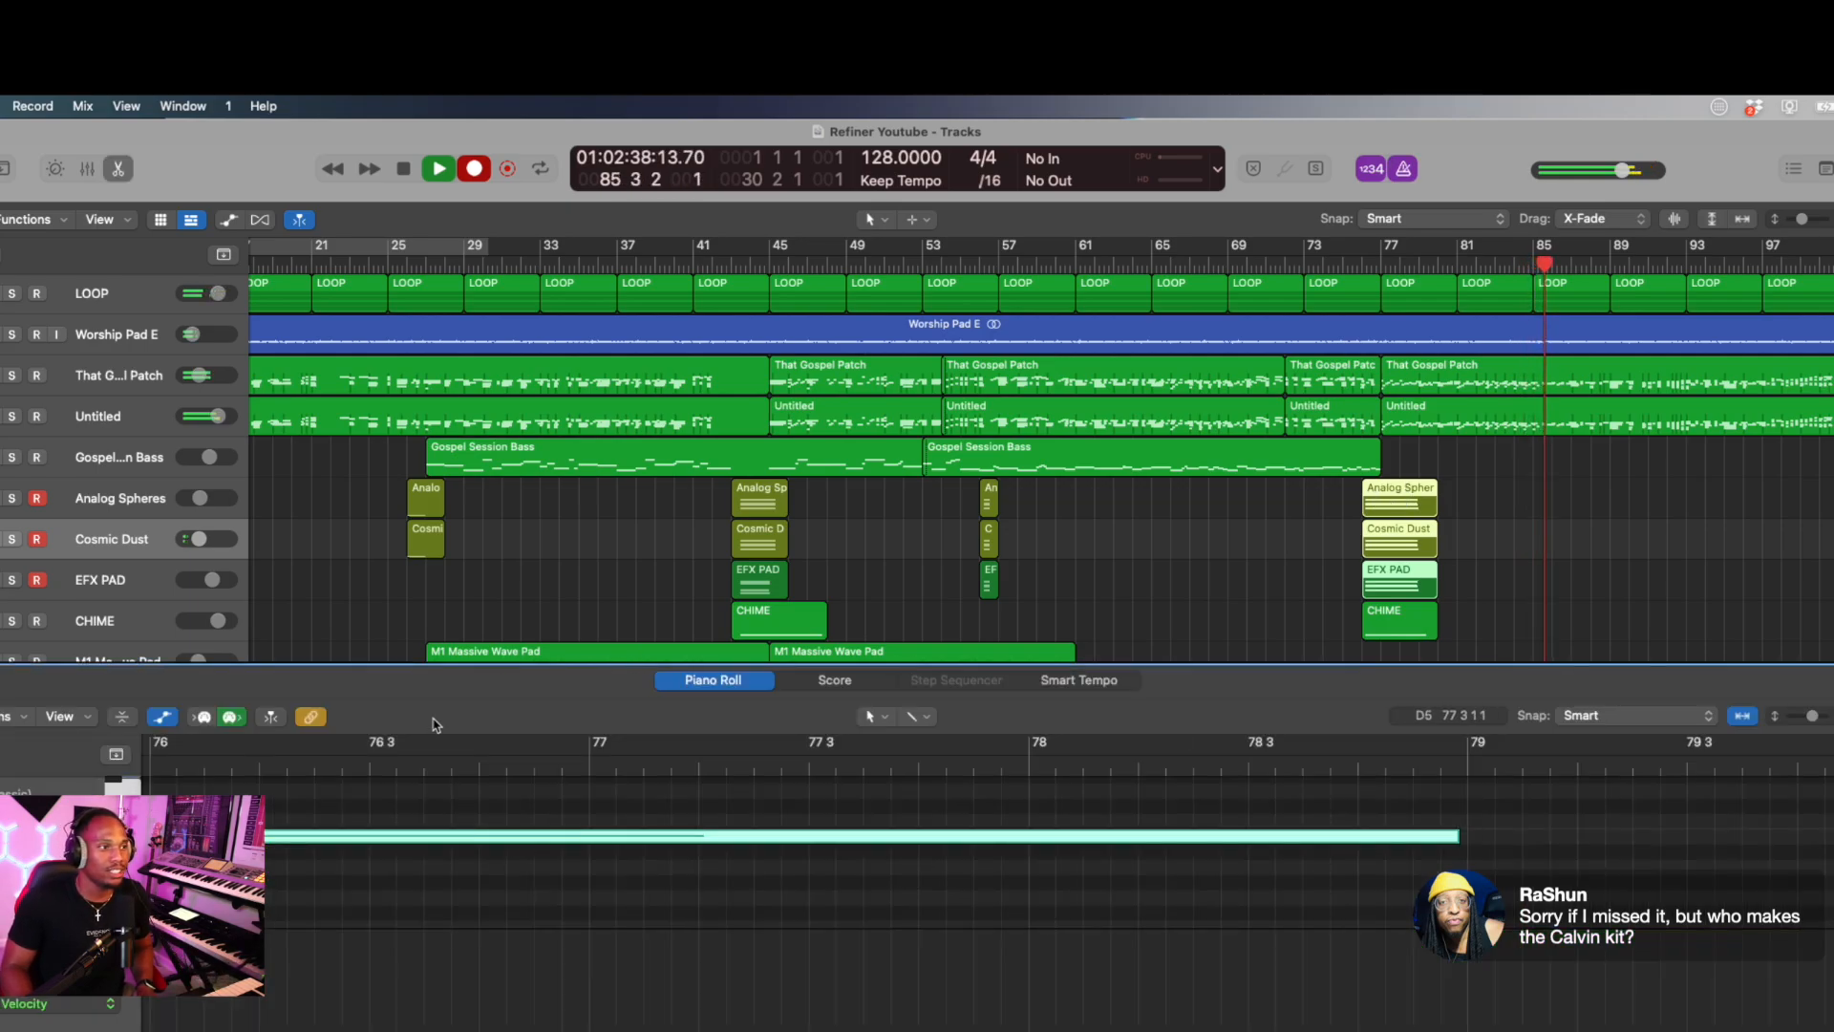
pyautogui.click(120, 164)
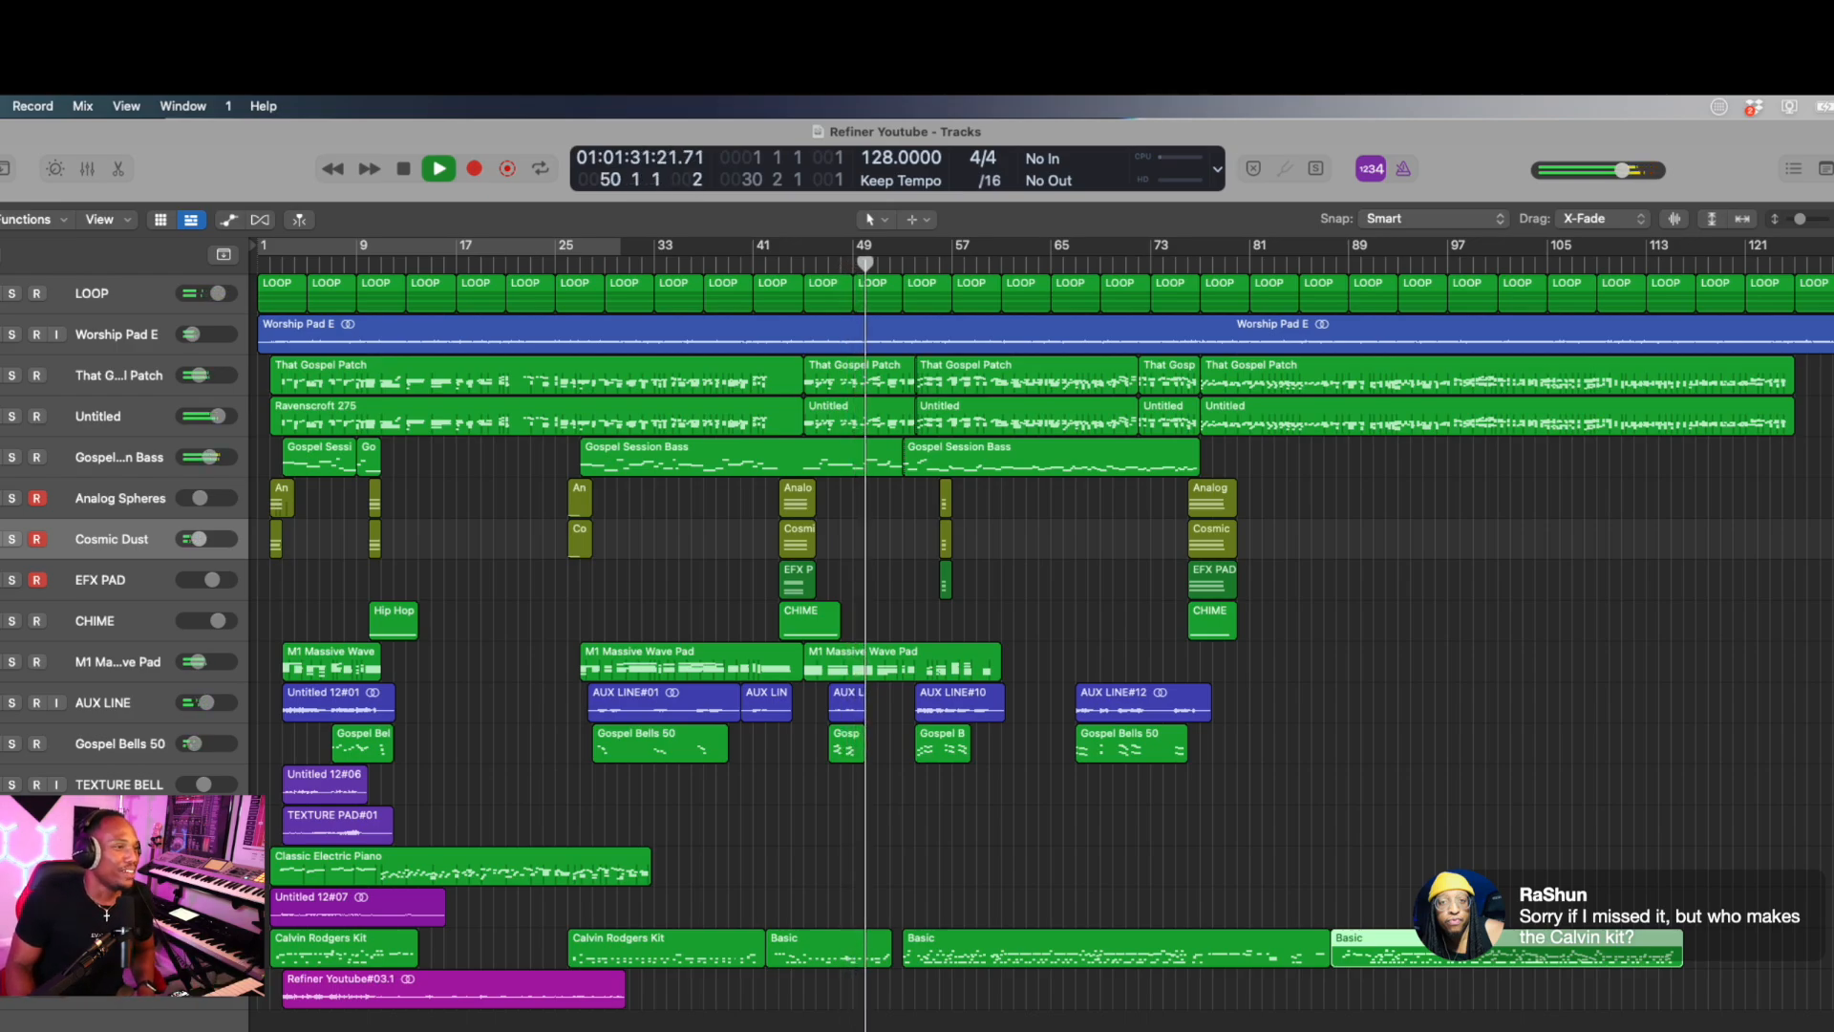
# Stop playback and record the GTR MELODY part from about bar 47 to bar 50, discarding the first take.
pyautogui.click(574, 572)
pyautogui.press('space')
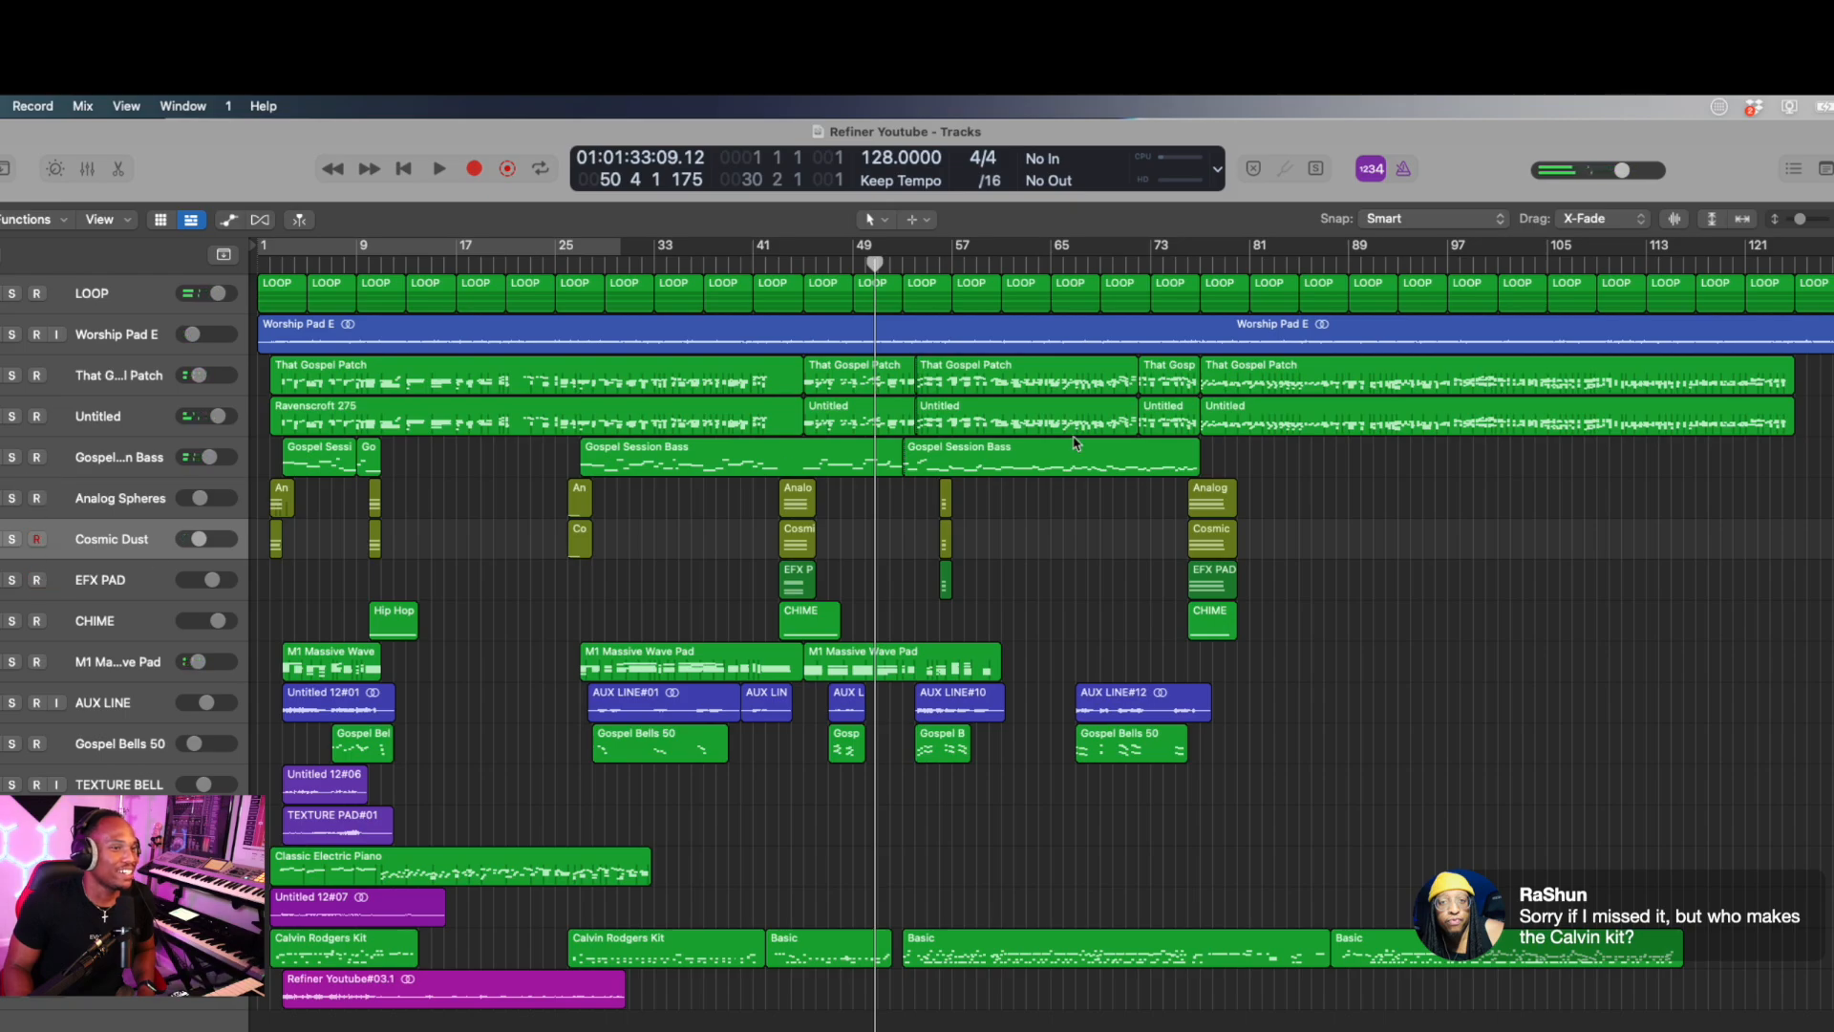
pyautogui.click(814, 266)
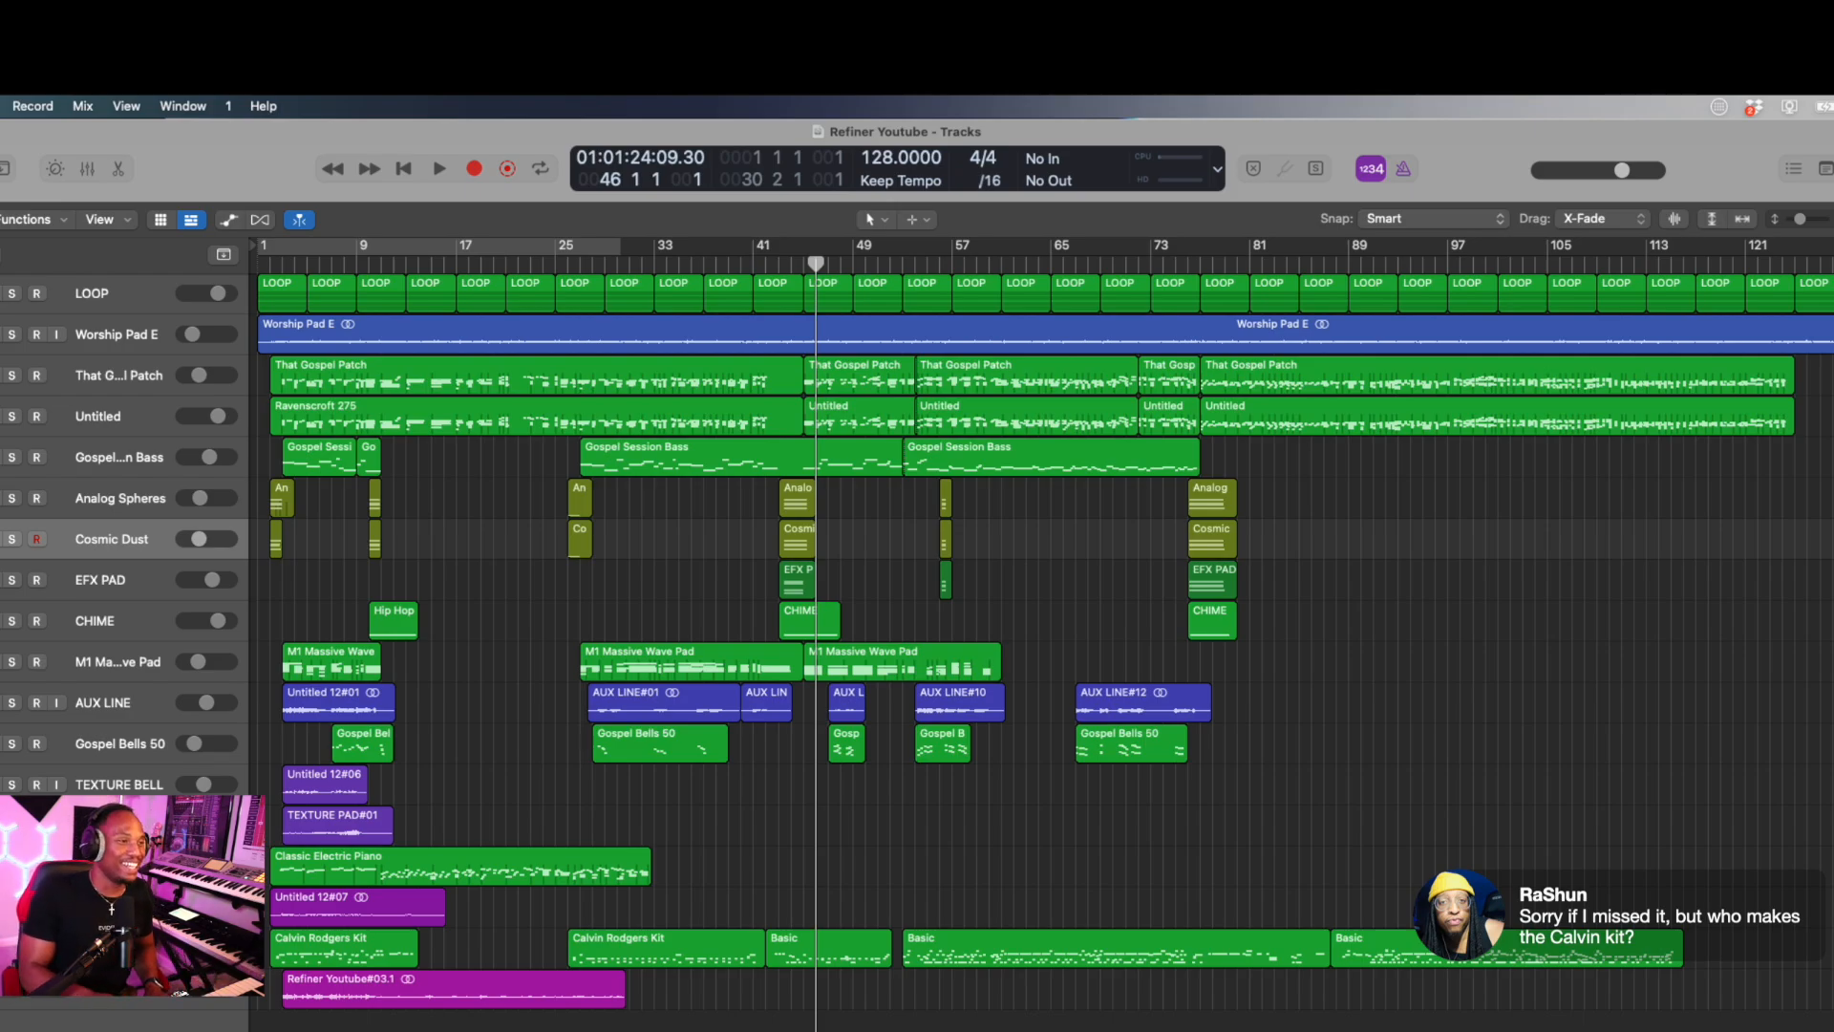
pyautogui.click(119, 867)
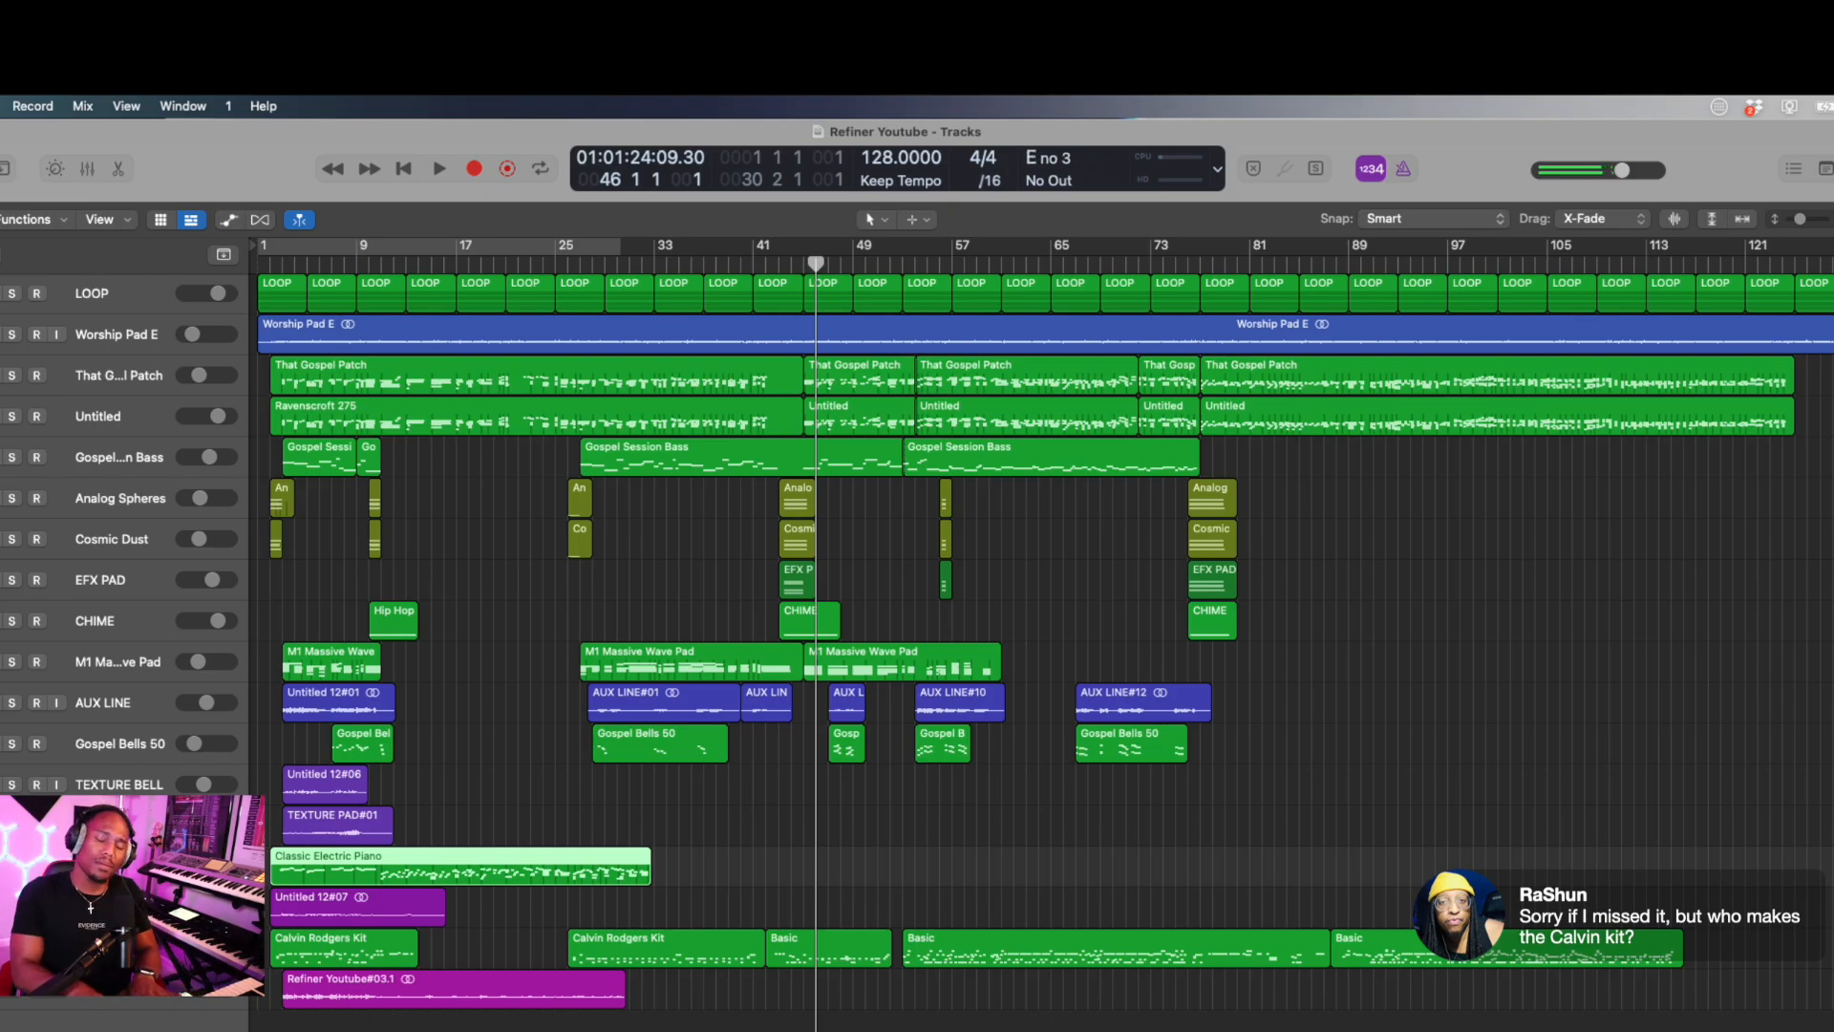
pyautogui.press('r')
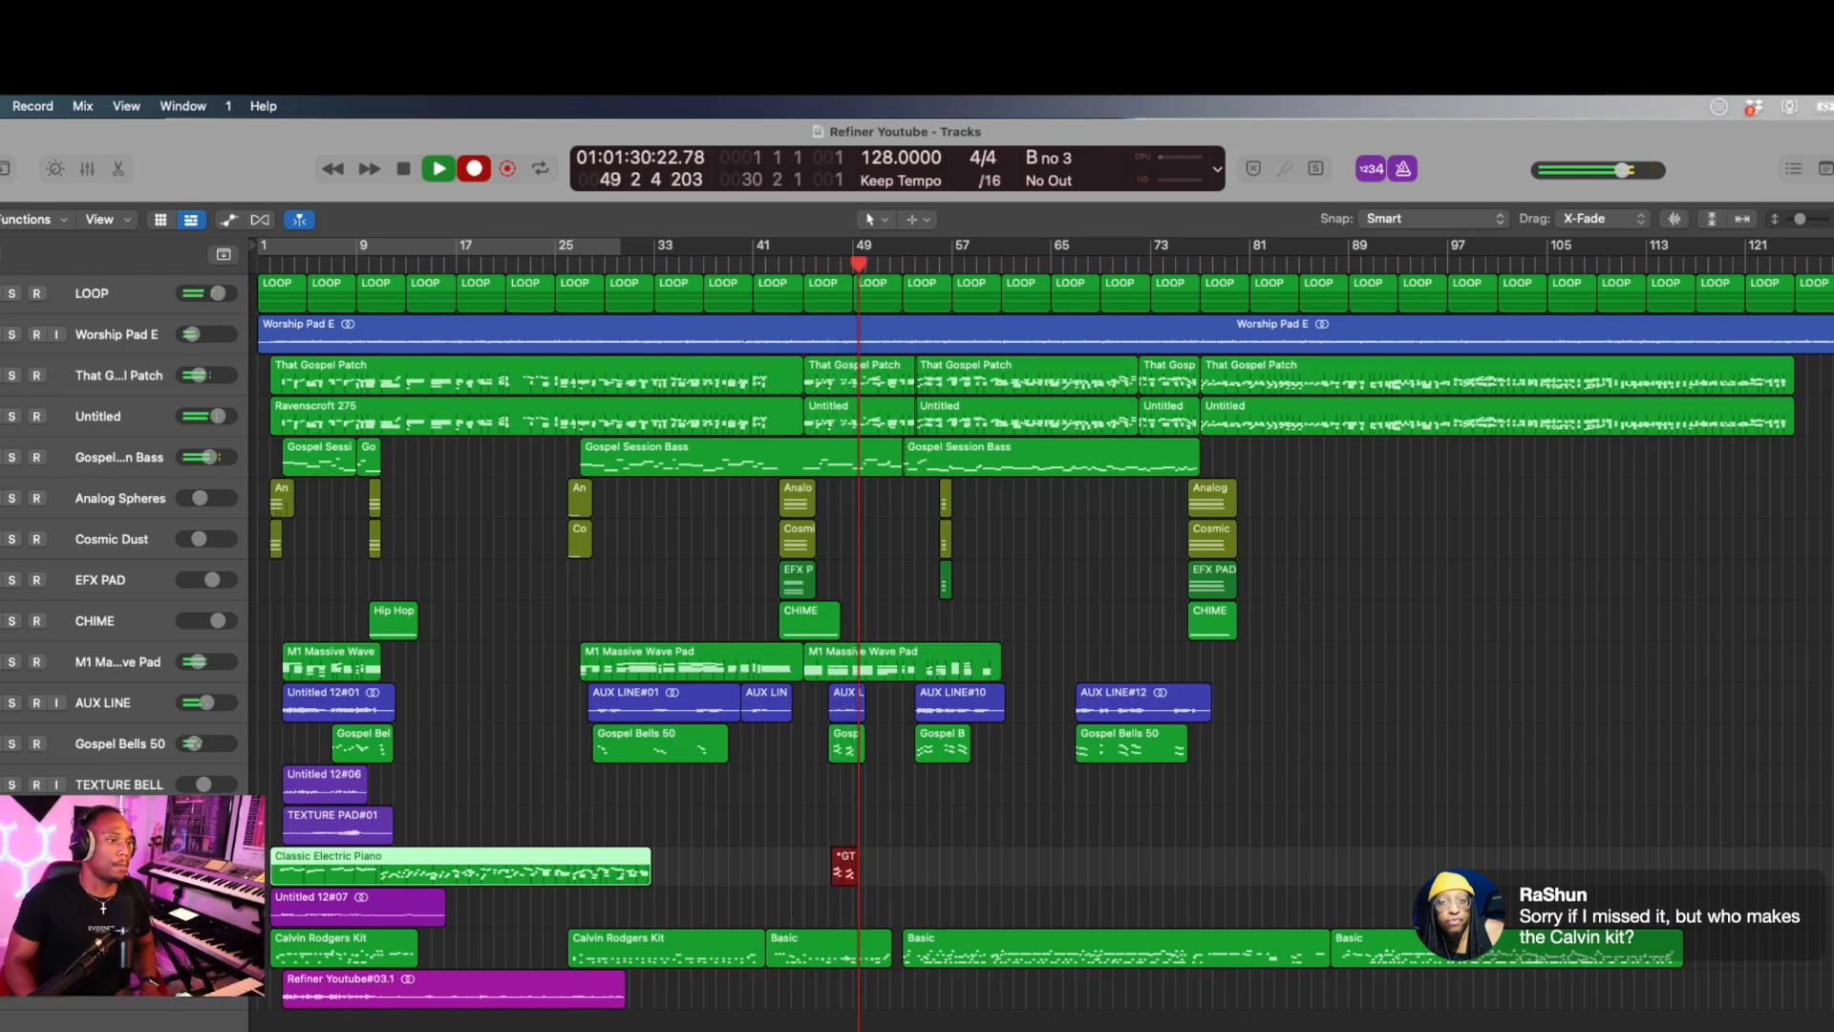
pyautogui.press('space')
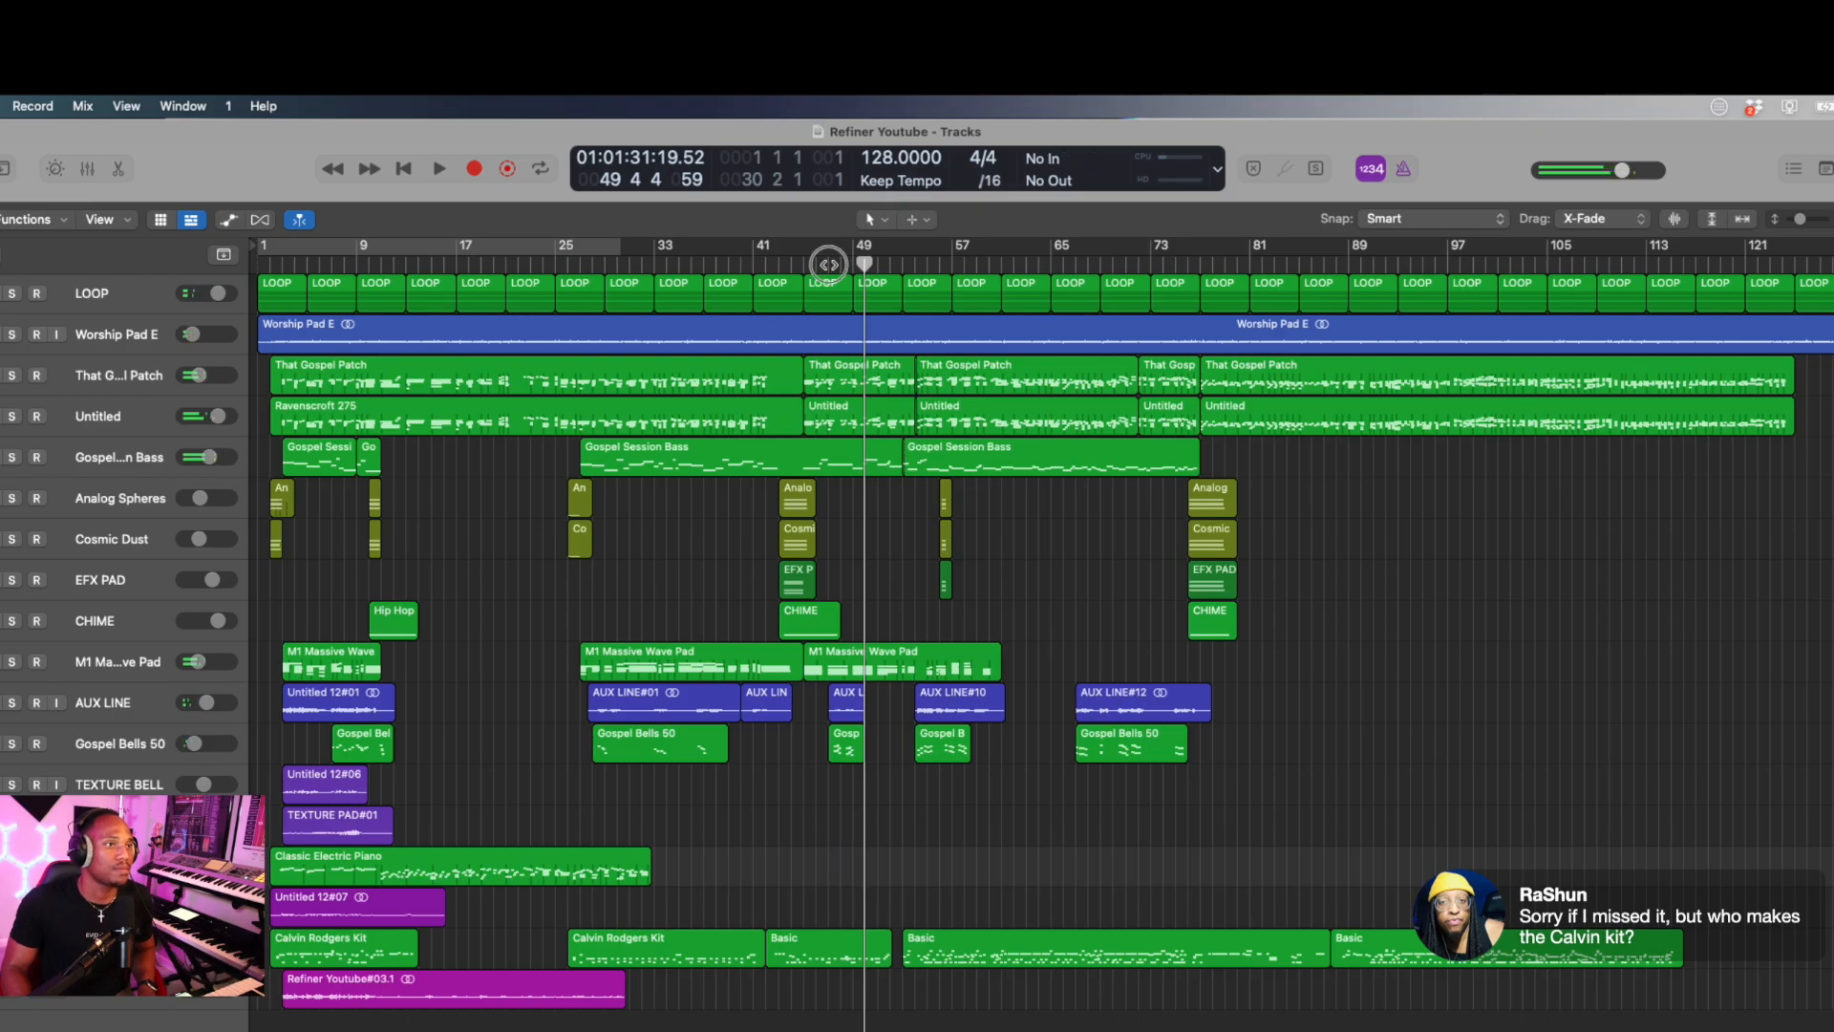
pyautogui.click(828, 265)
pyautogui.press('r')
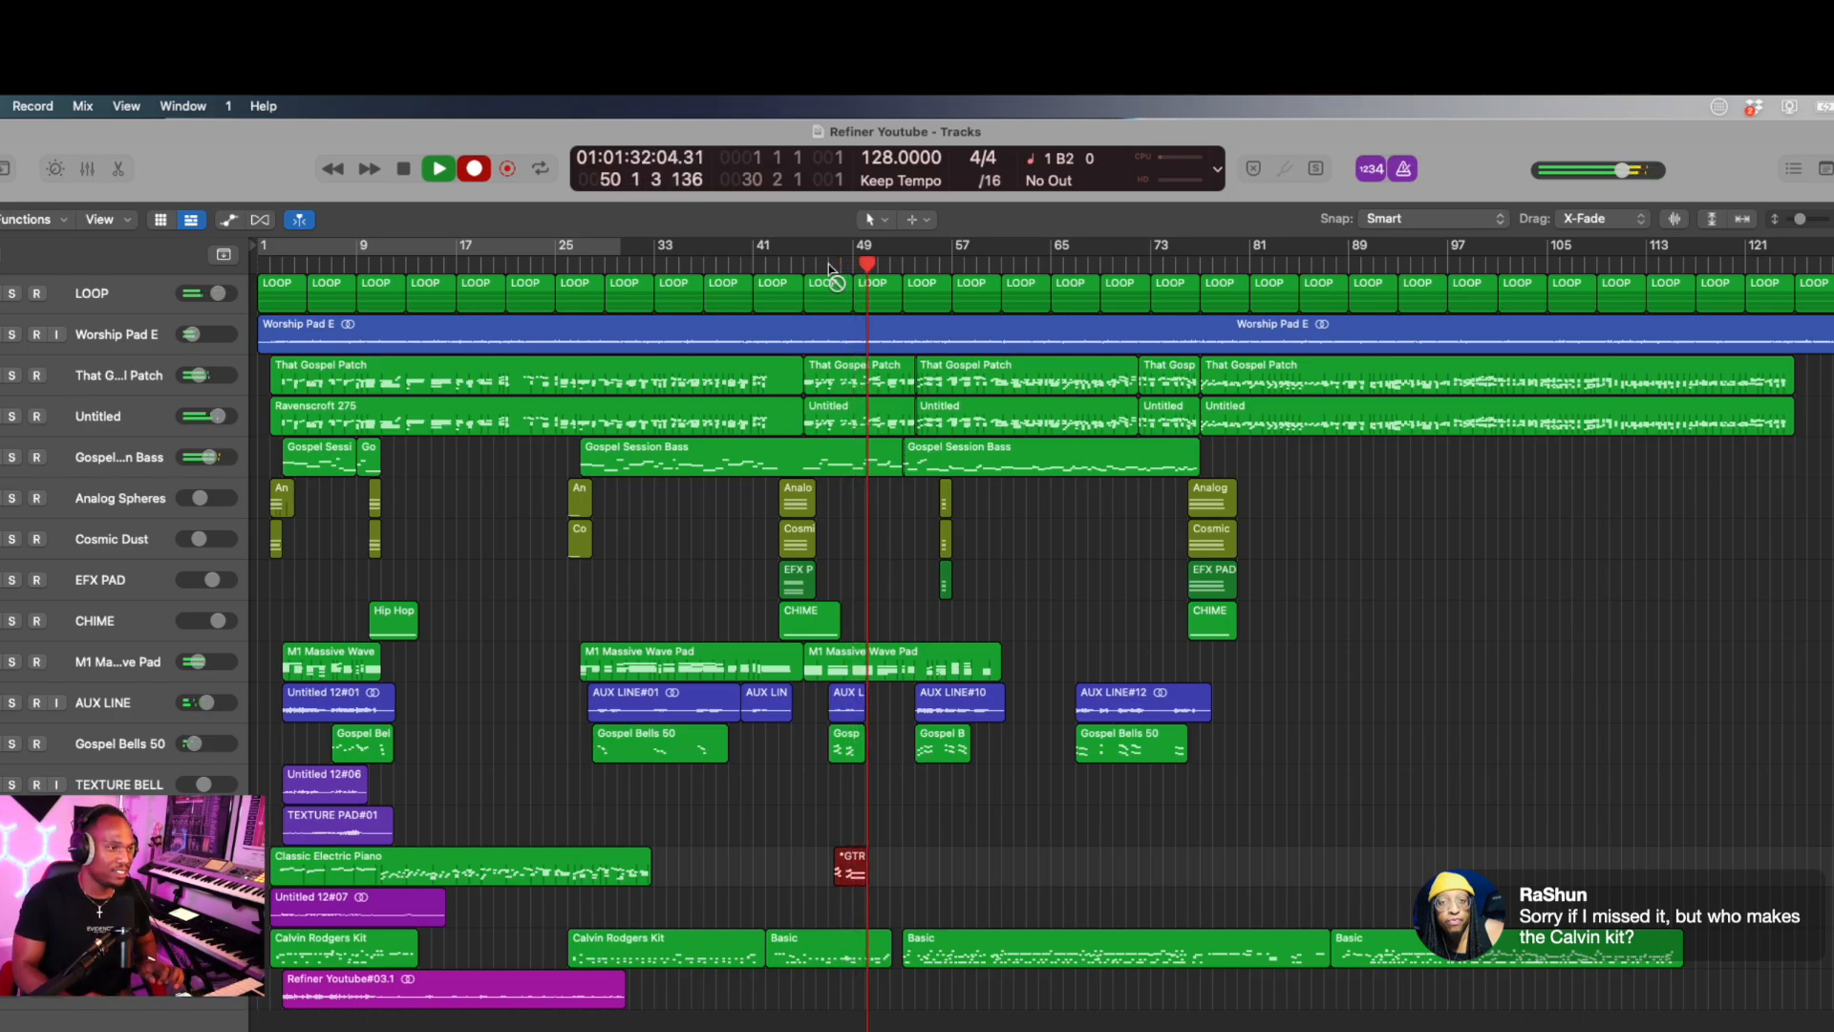
pyautogui.click(925, 827)
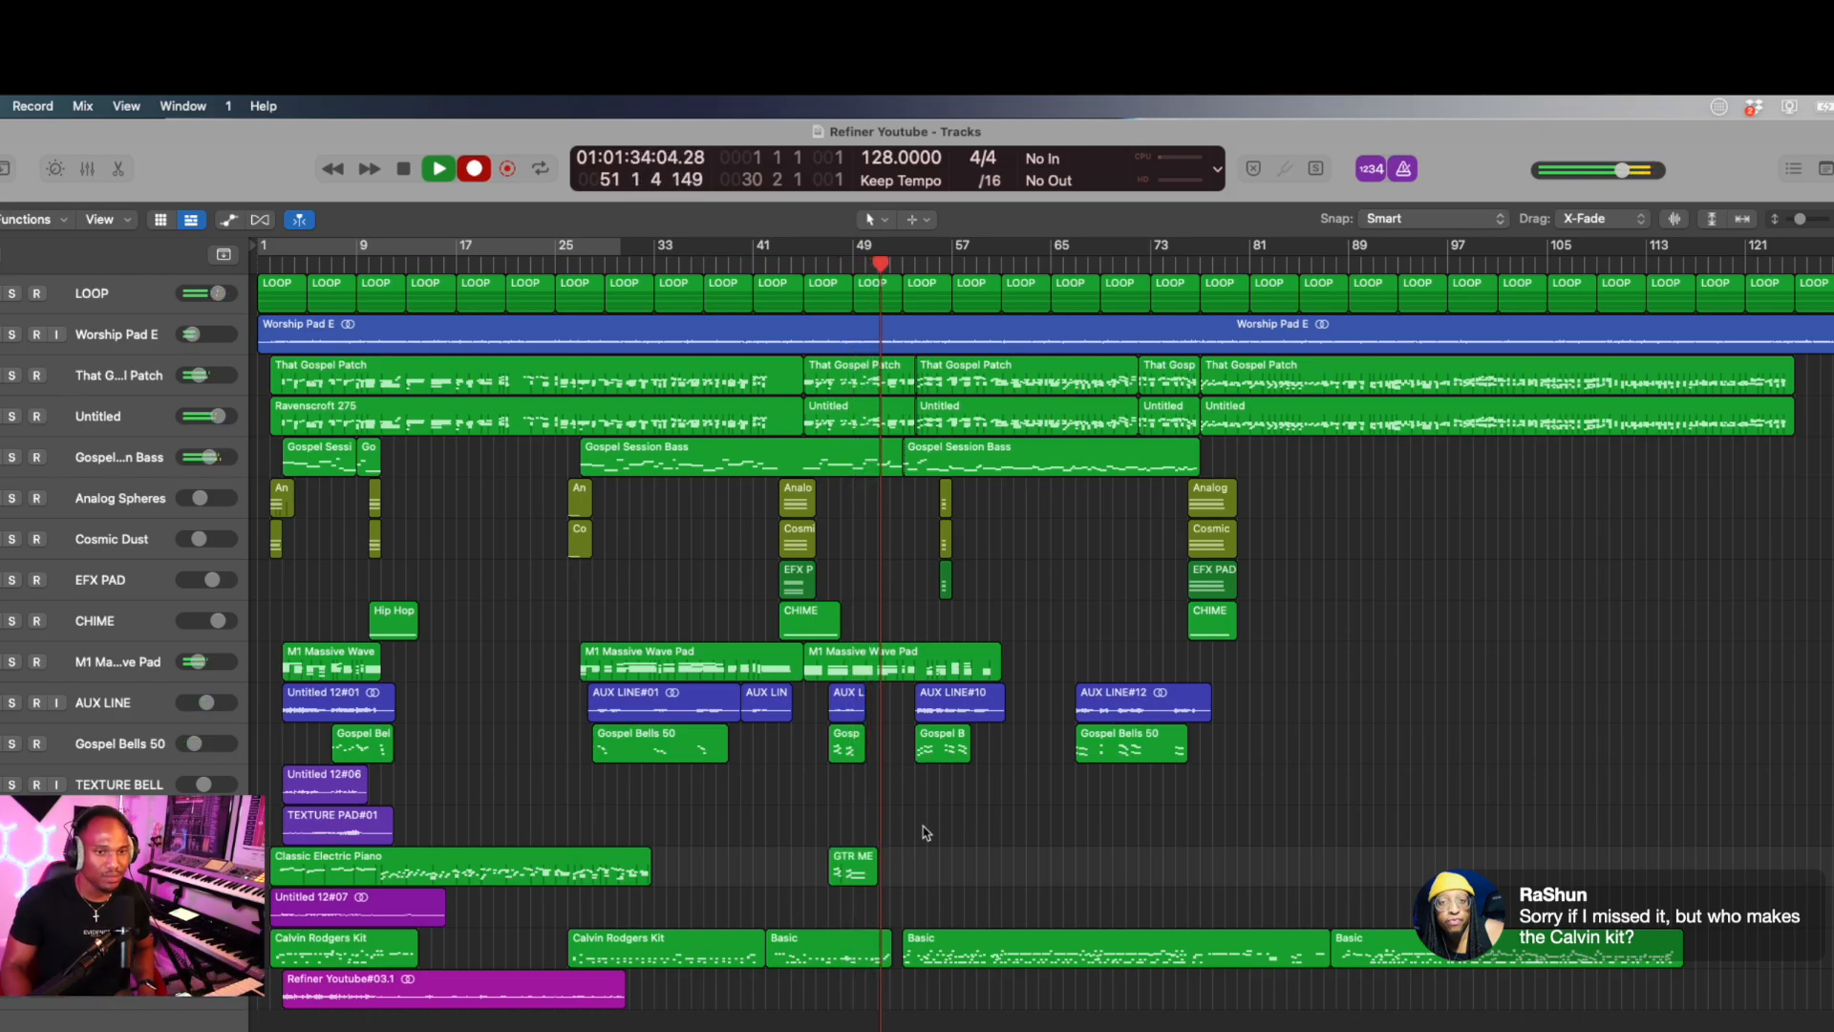
# View the new GTR MELODY region's notes in the Piano Roll, and record another GTR MELODY part from bar 54 to about bar 59.
pyautogui.doubleClick(853, 865)
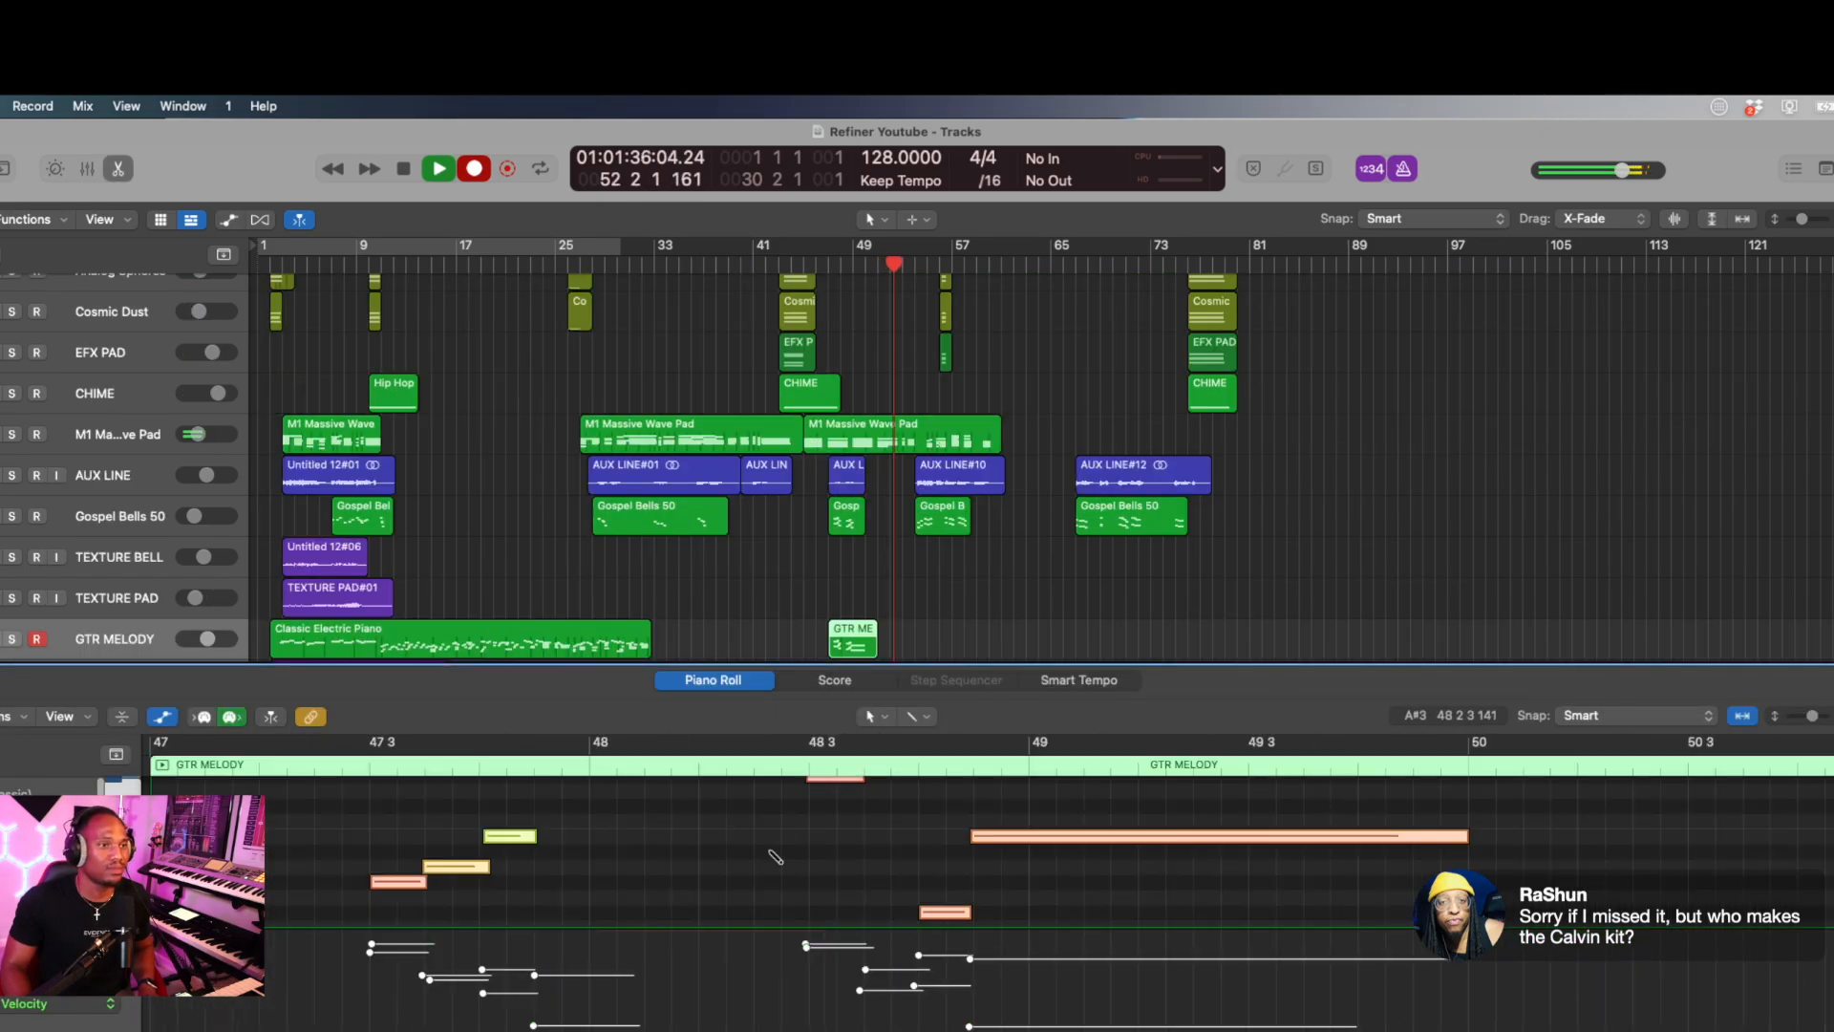
pyautogui.click(118, 169)
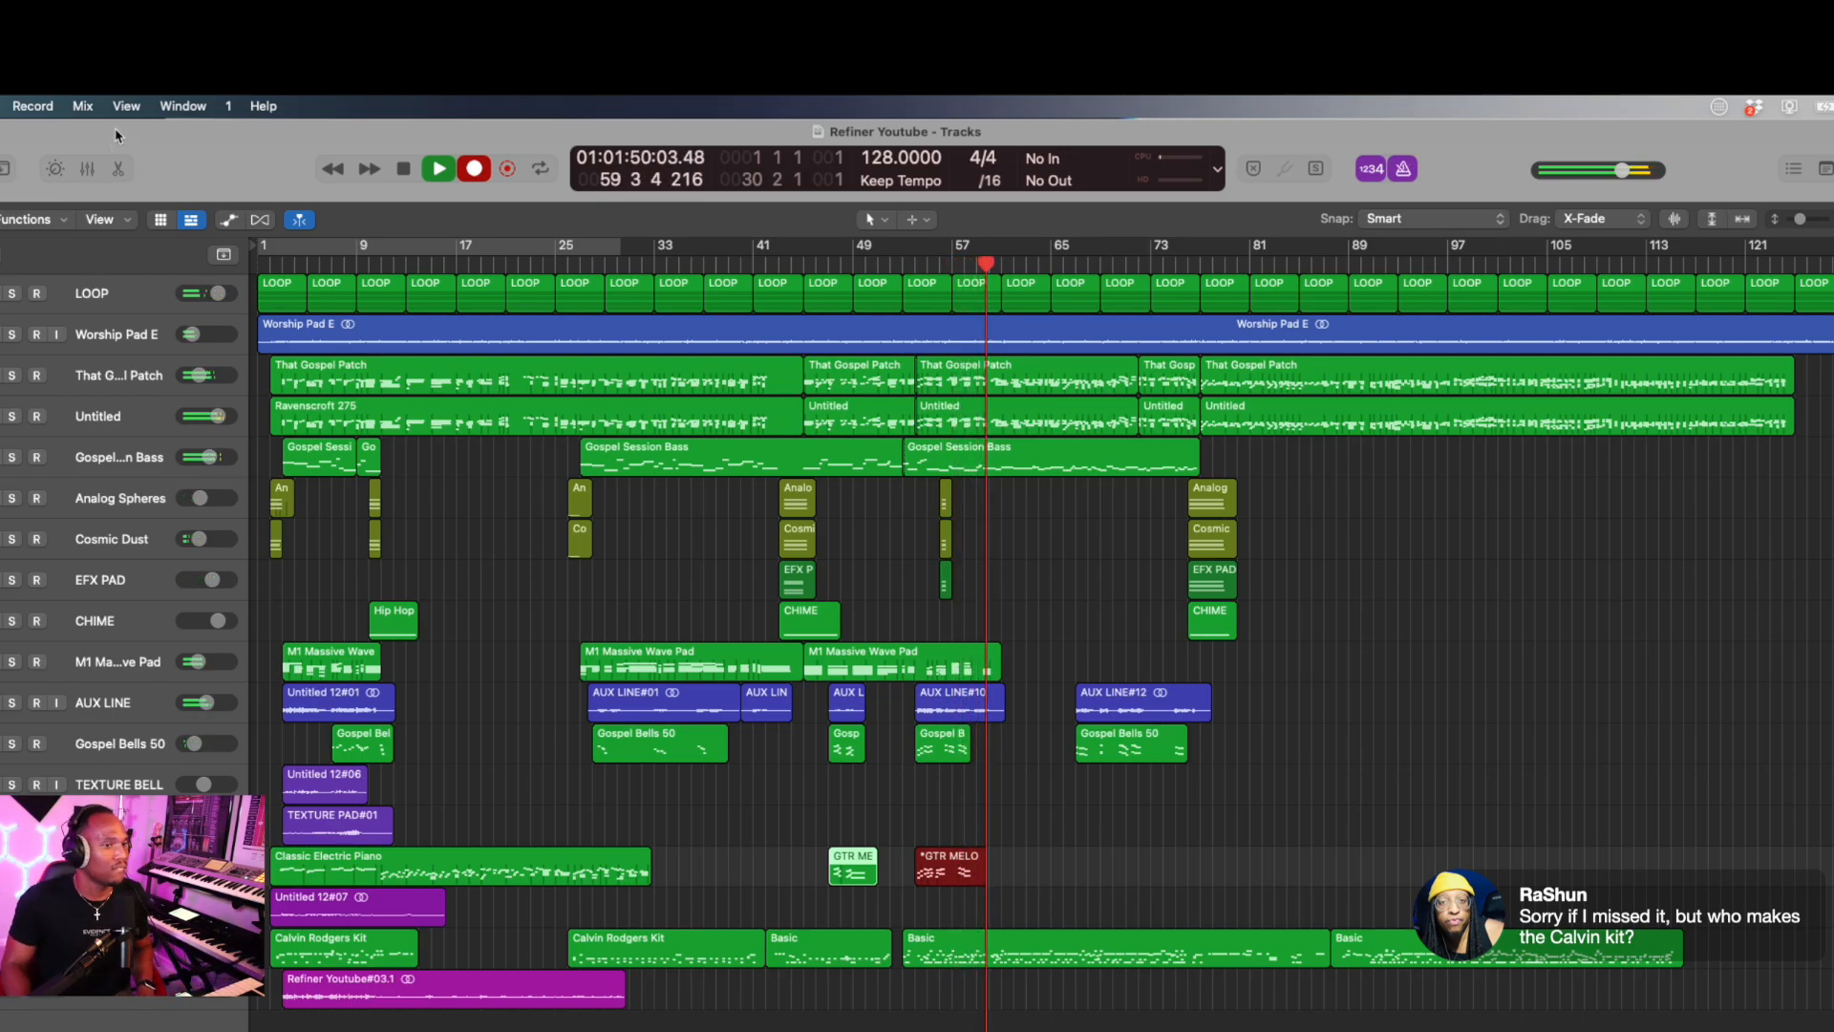
pyautogui.press('r')
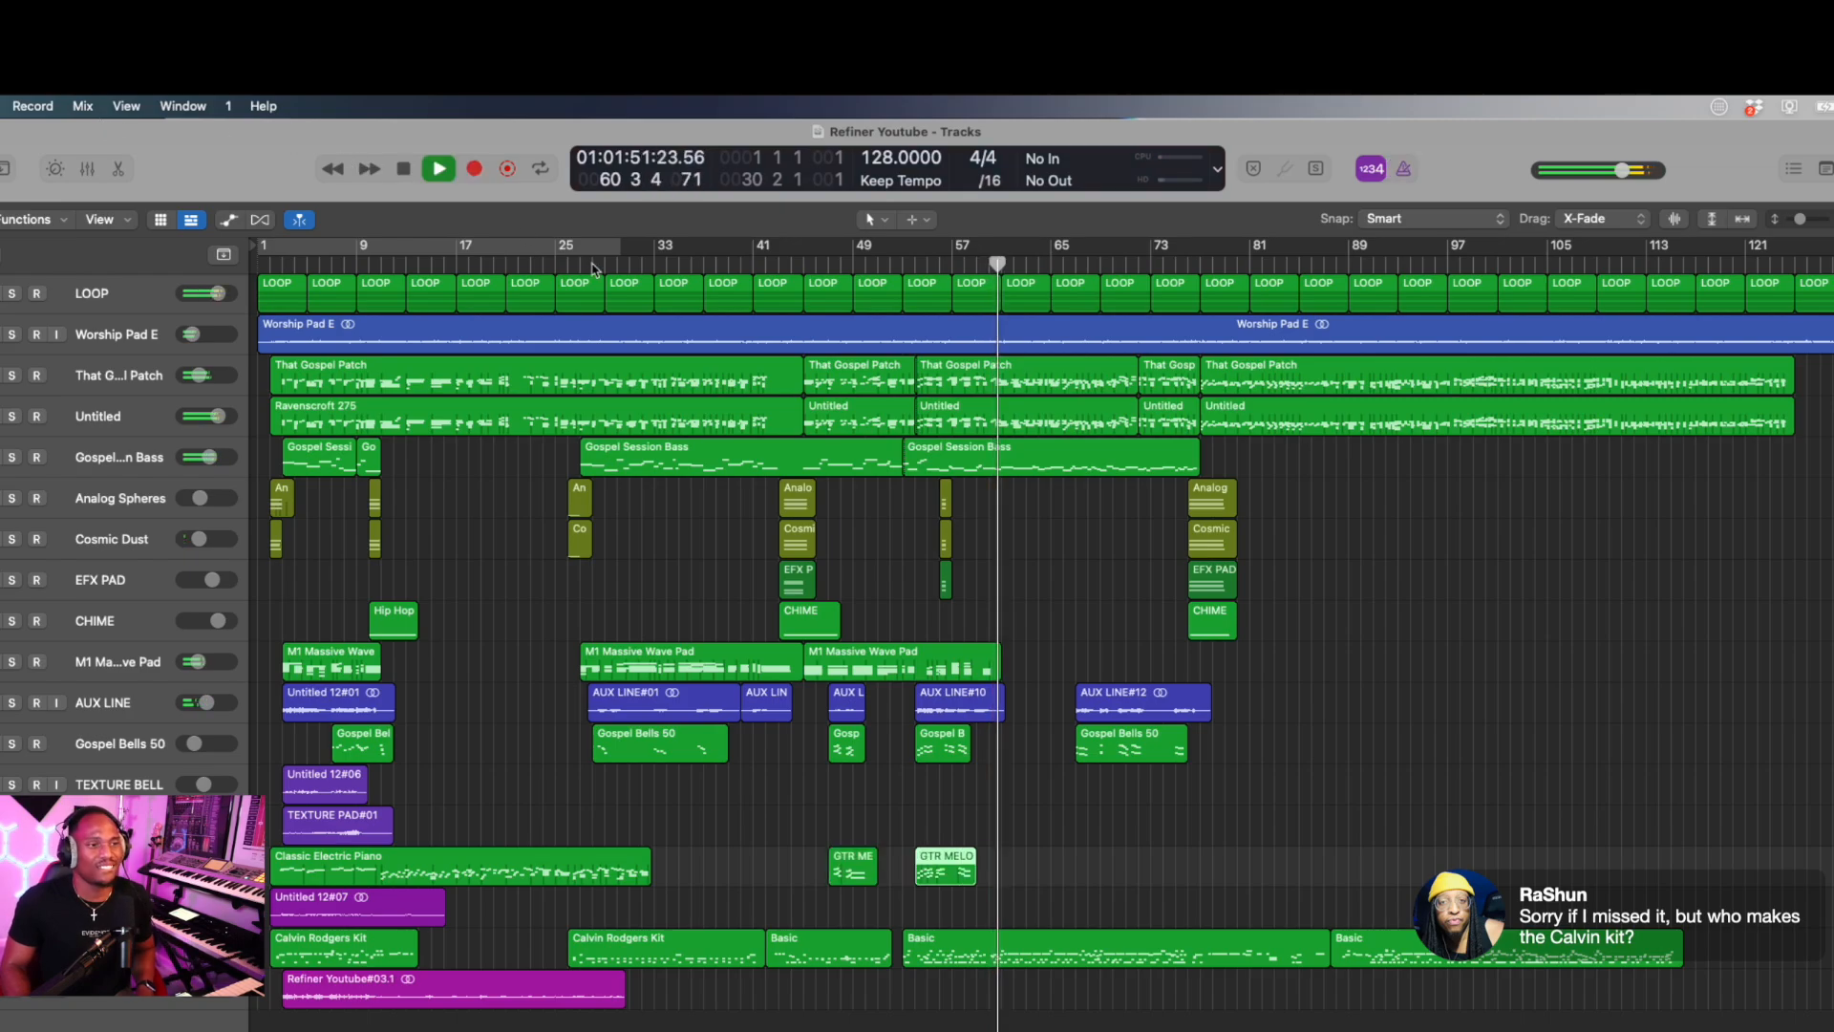